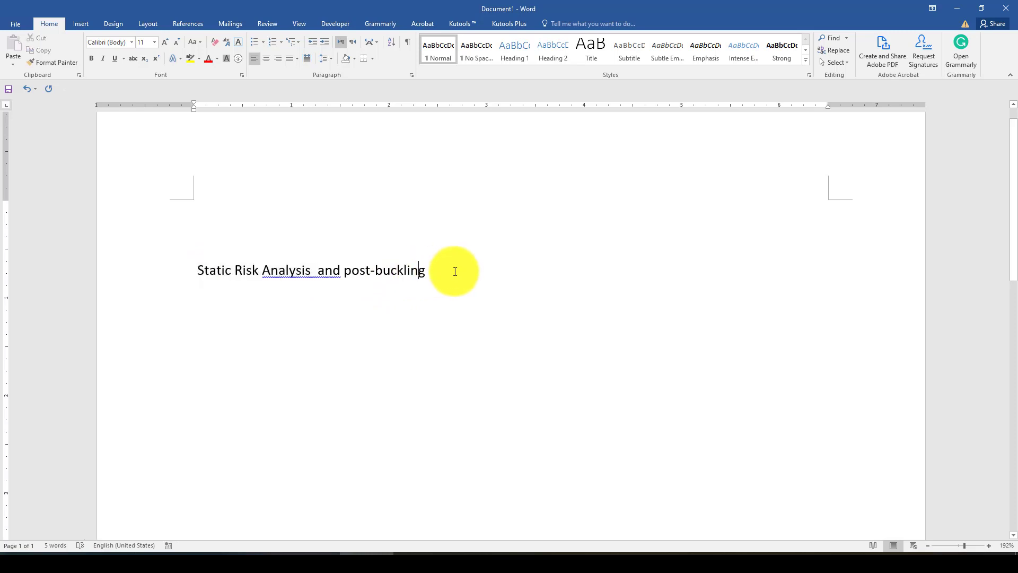
Step: Remove the extra space between "Analysis" and "and" in the document's title line
{"action": "left_click", "coordinate": [320, 276]}
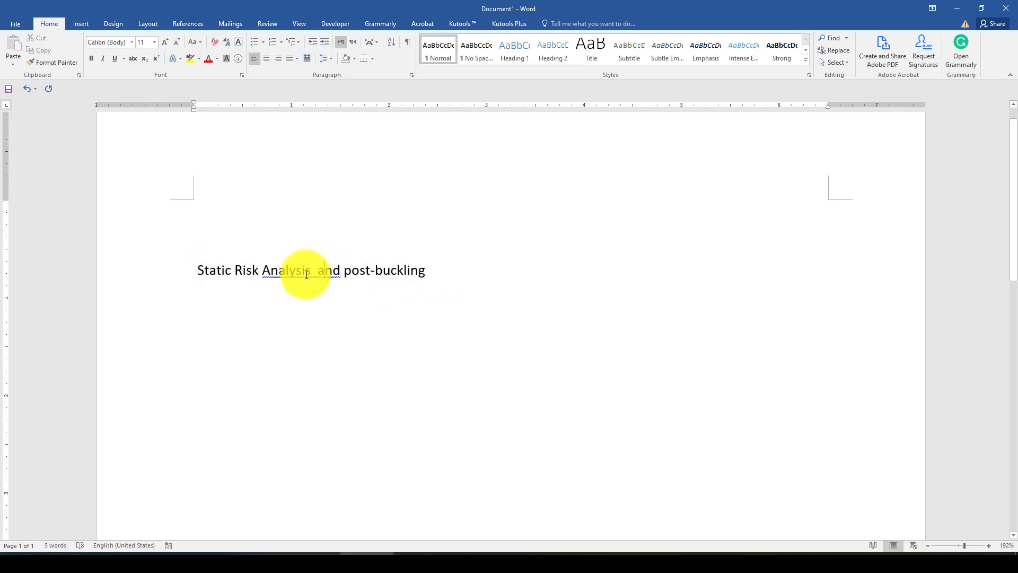
{"action": "right_click", "coordinate": [320, 275]}
{"action": "left_click", "coordinate": [320, 279]}
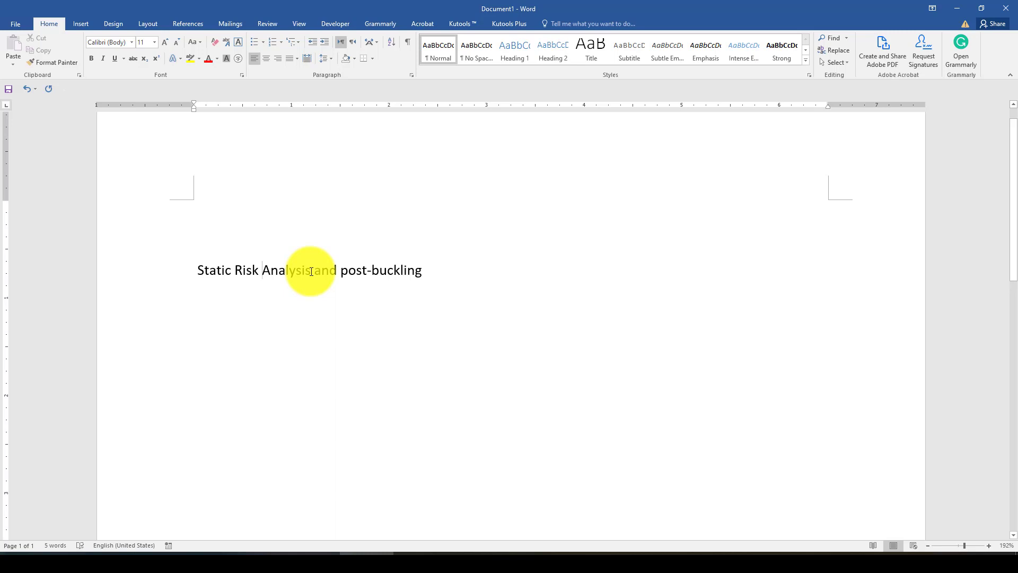
Step: Highlight the phrases "Static Risk Analysis" and "post-buckling" in the title line to point out the topic
{"action": "left_click_drag", "start_coordinate": [312, 272], "coordinate": [197, 271]}
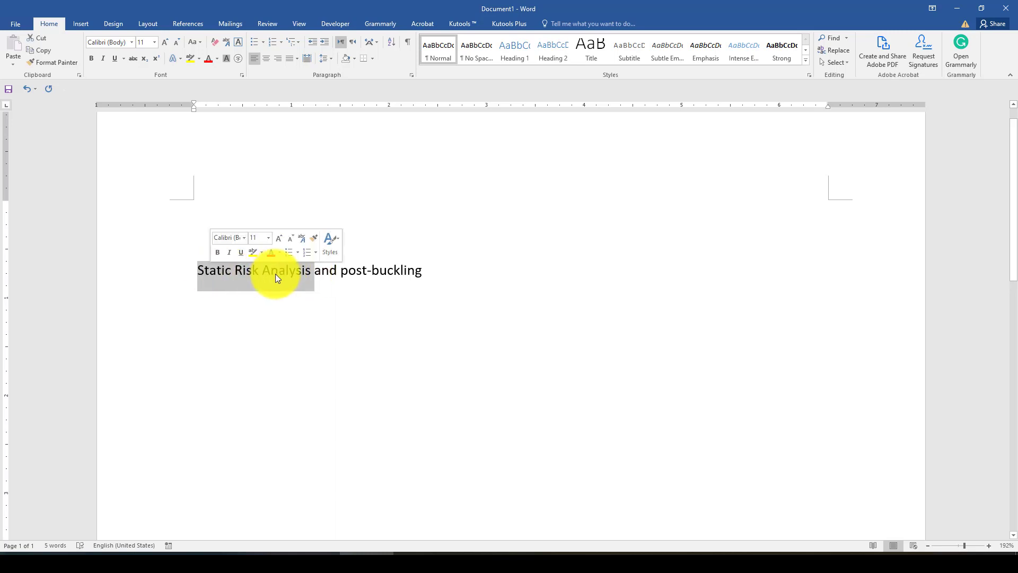
{"action": "left_click", "coordinate": [291, 281]}
{"action": "left_click_drag", "start_coordinate": [312, 272], "coordinate": [209, 269]}
{"action": "left_click", "coordinate": [222, 271]}
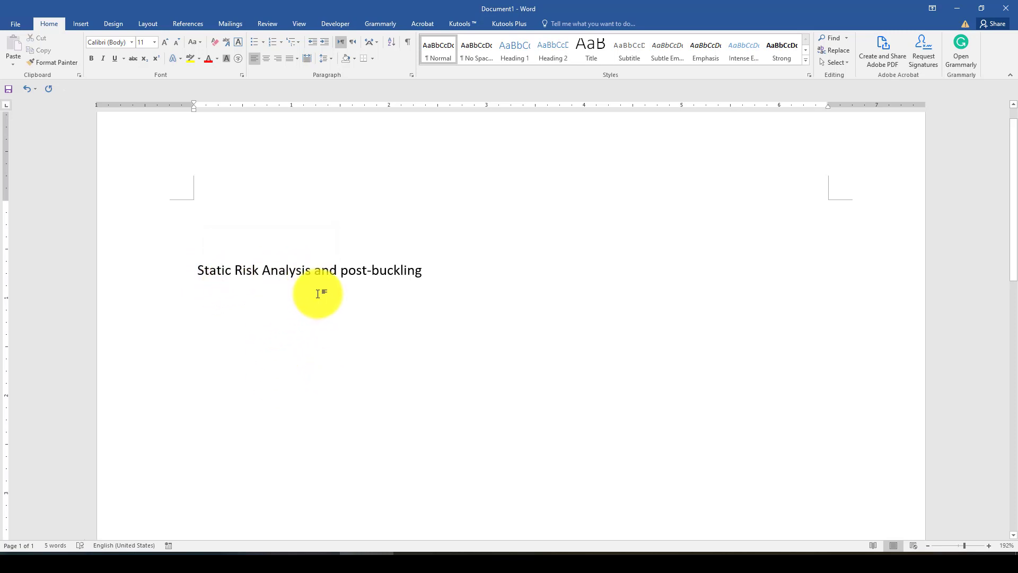
{"action": "left_click_drag", "start_coordinate": [341, 270], "coordinate": [424, 270]}
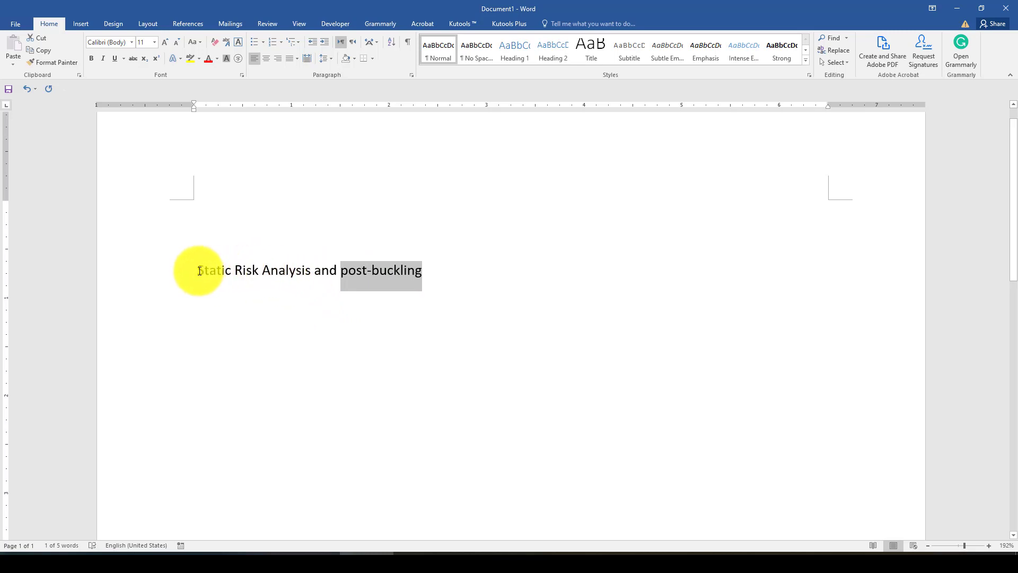
{"action": "left_click_drag", "start_coordinate": [198, 270], "coordinate": [303, 272]}
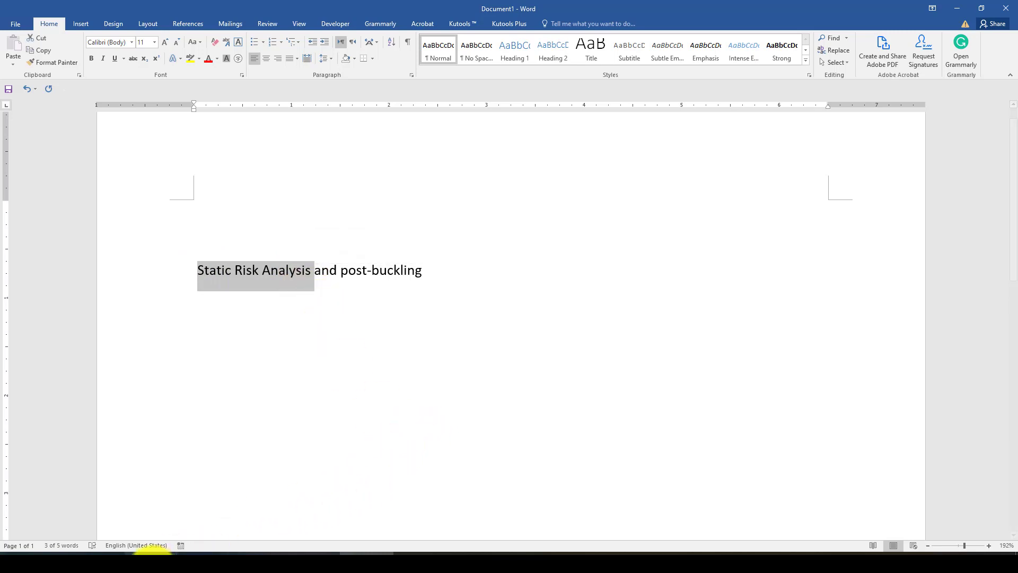
Step: Switch to the web browser and view the SIMULIA help page "Configuring a static, Riks procedure", highlighting its heading
{"action": "left_click", "coordinate": [152, 554]}
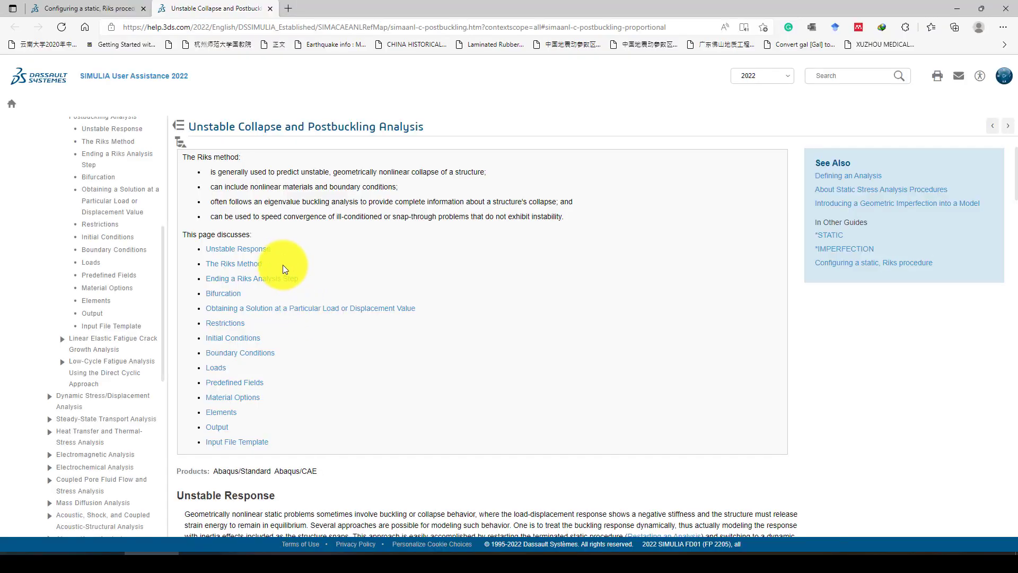
{"action": "left_click", "coordinate": [125, 9]}
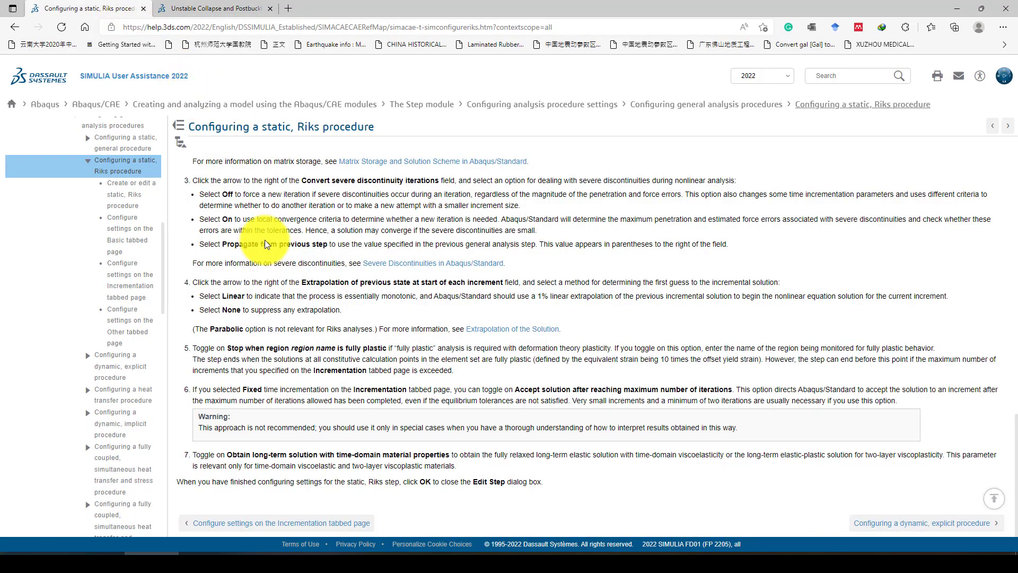
{"action": "left_click_drag", "start_coordinate": [368, 128], "coordinate": [195, 127]}
Step: Open The Riks Method section of the Unstable Collapse and Postbuckling Analysis help page and highlight its Proportional Loading heading
{"action": "left_click", "coordinate": [217, 6]}
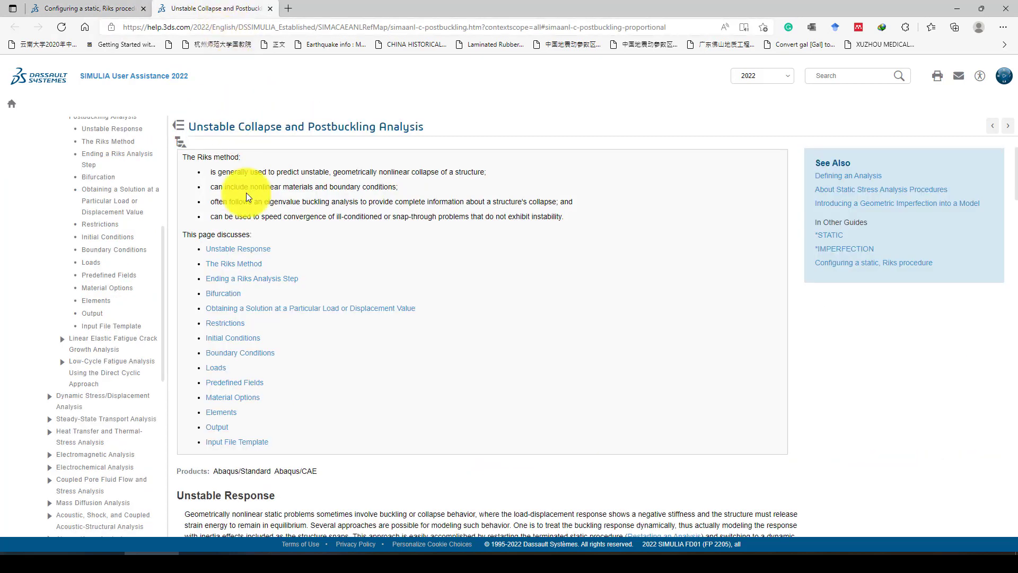
{"action": "left_click", "coordinate": [244, 265]}
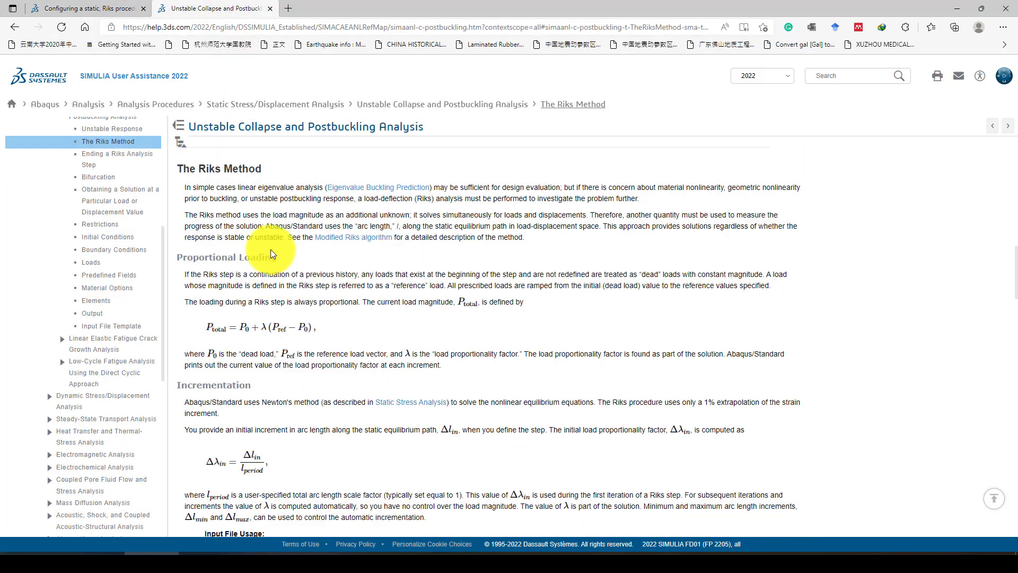
{"action": "left_click_drag", "start_coordinate": [192, 171], "coordinate": [263, 169]}
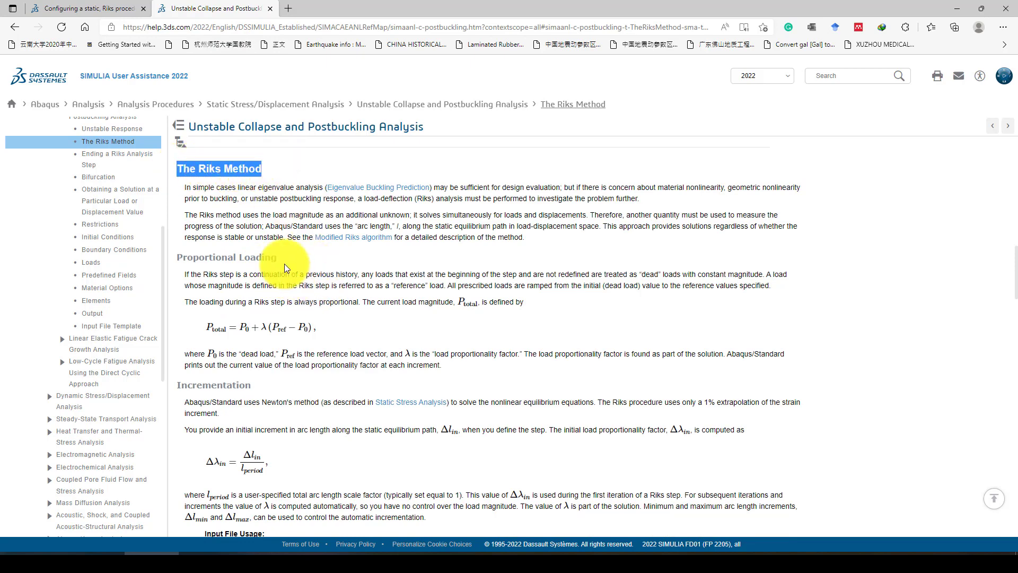
{"action": "left_click_drag", "start_coordinate": [279, 259], "coordinate": [182, 256]}
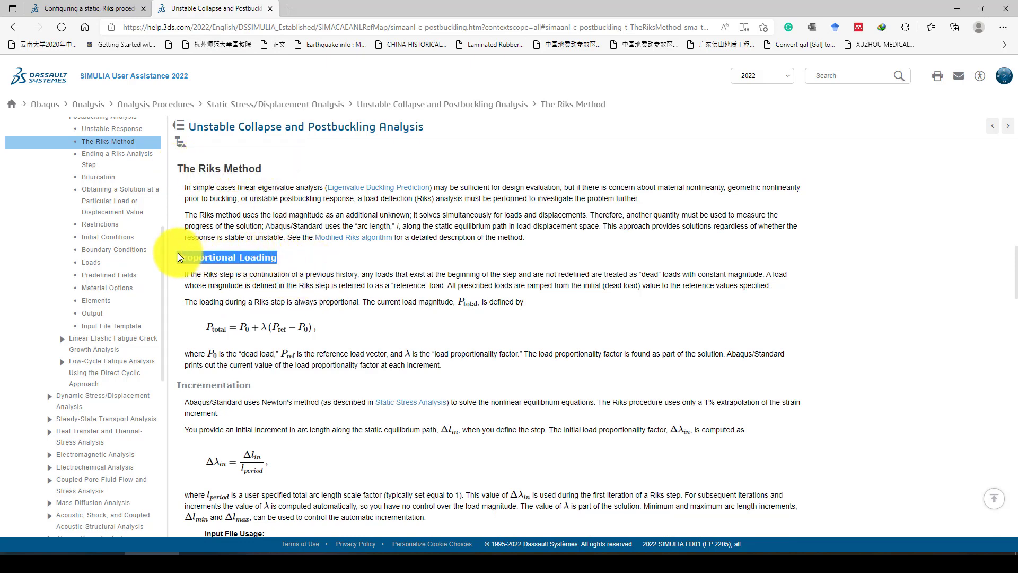
Step: Examine the total load formula under Proportional Loading and the Incrementation text that follows it
{"action": "scroll", "coordinate": [272, 289], "scroll_direction": "down", "scroll_amount": 1}
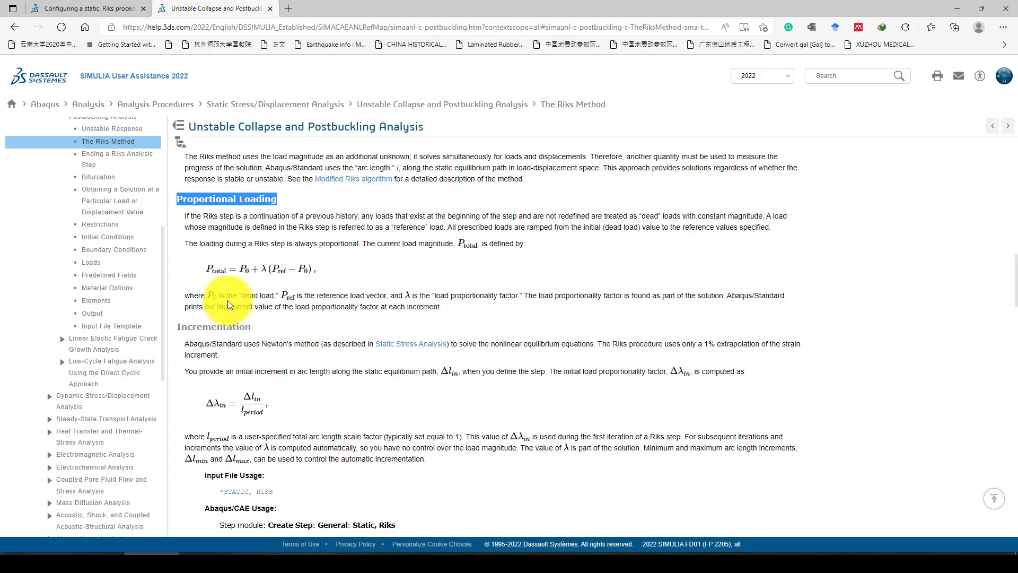
{"action": "left_click", "coordinate": [239, 268]}
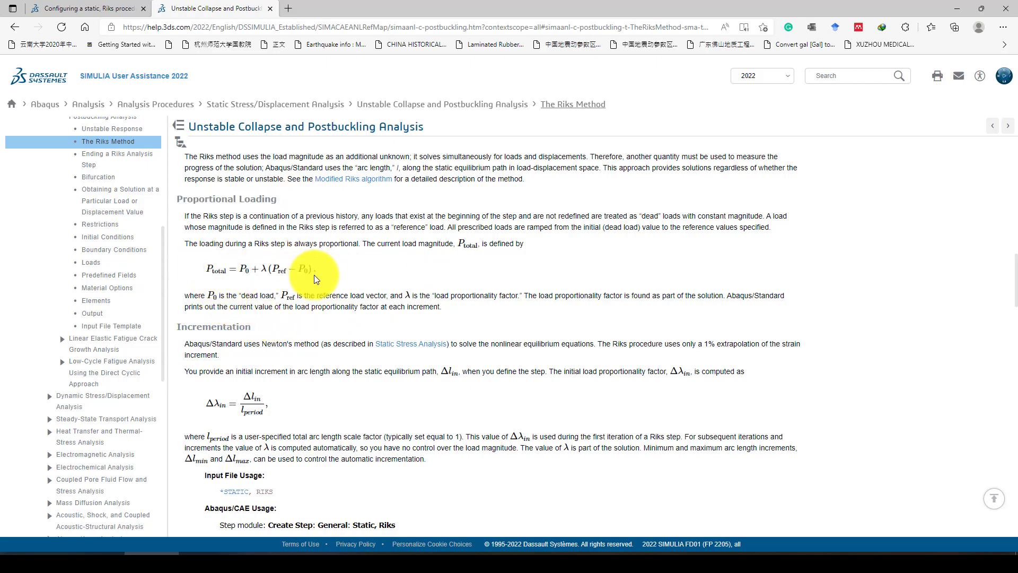
{"action": "left_click_drag", "start_coordinate": [311, 268], "coordinate": [210, 274]}
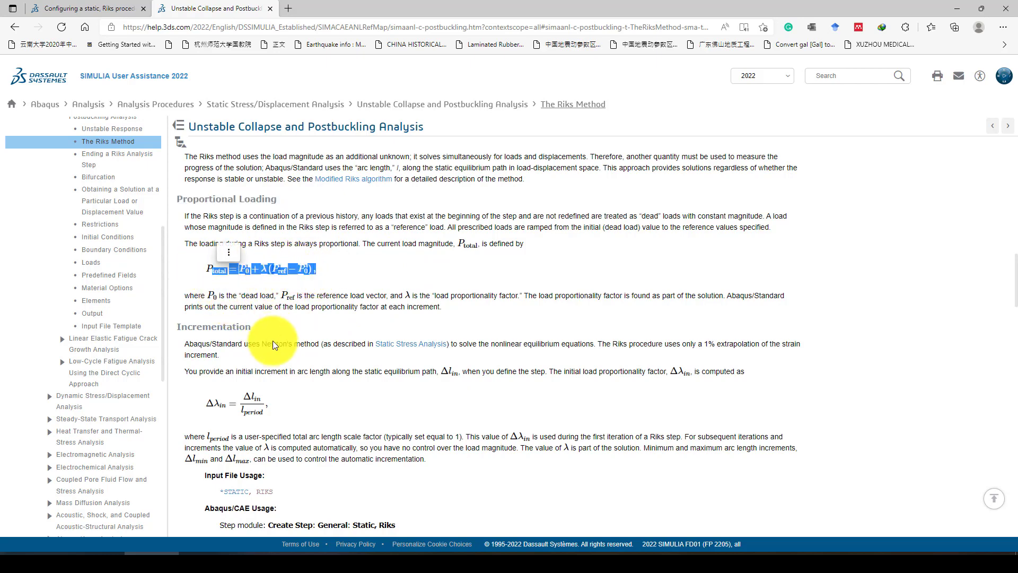
{"action": "scroll", "coordinate": [274, 345], "scroll_direction": "down", "scroll_amount": 2}
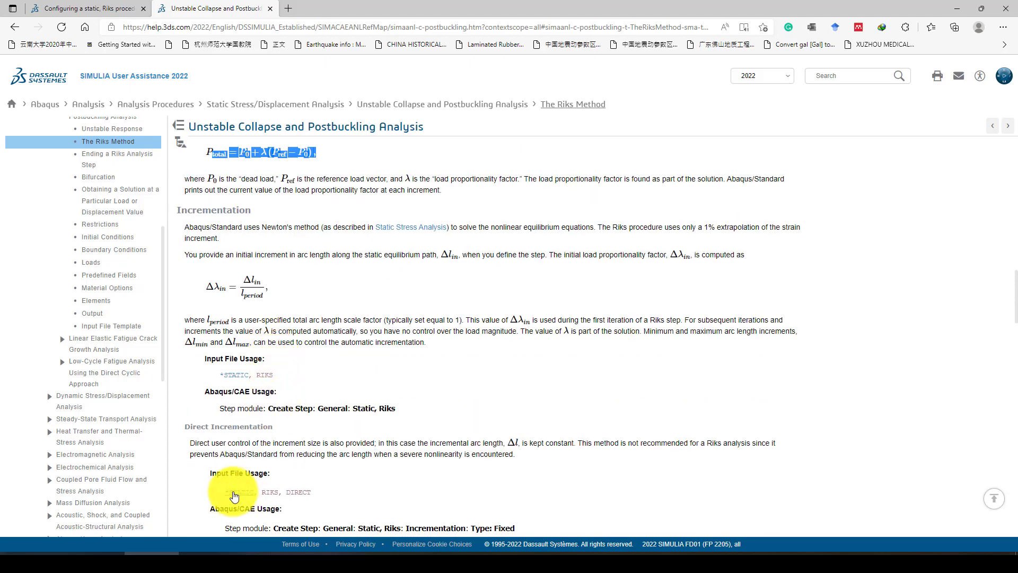
Step: Switch to Abaqus/CAE and start a new model database without saving changes to the current one
{"action": "mouse_move", "coordinate": [656, 561]}
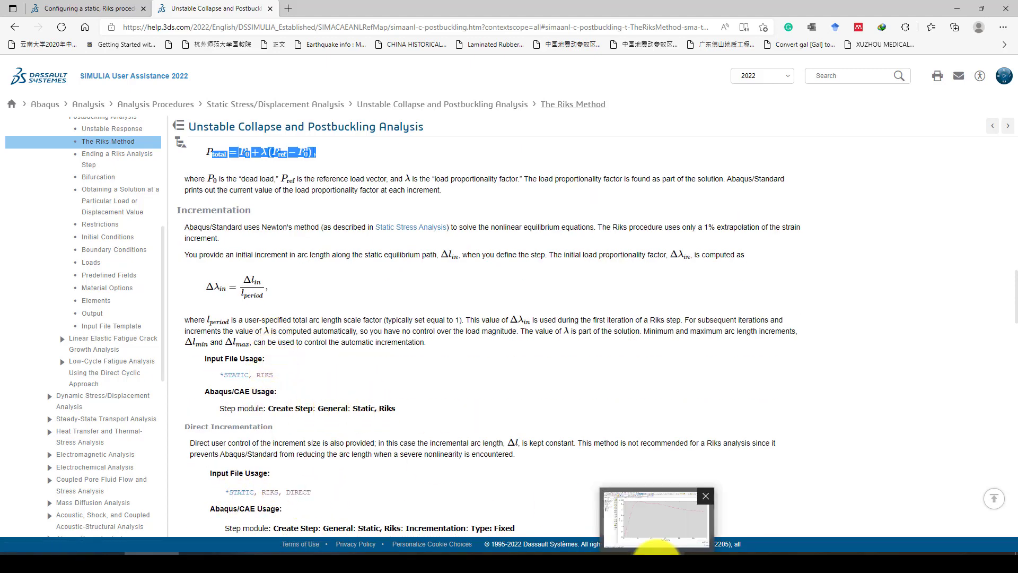
{"action": "left_click", "coordinate": [649, 521]}
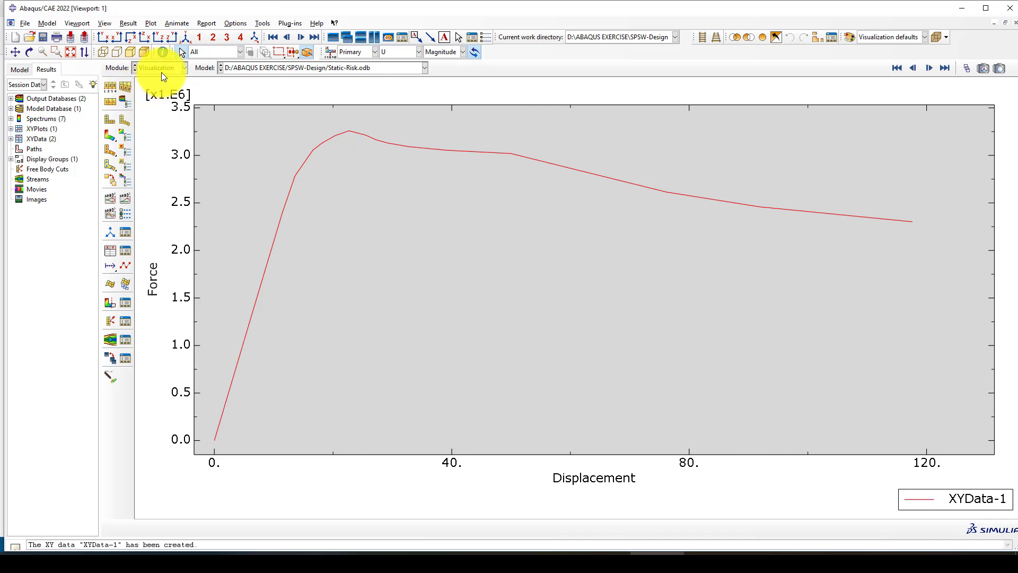
{"action": "left_click", "coordinate": [17, 38]}
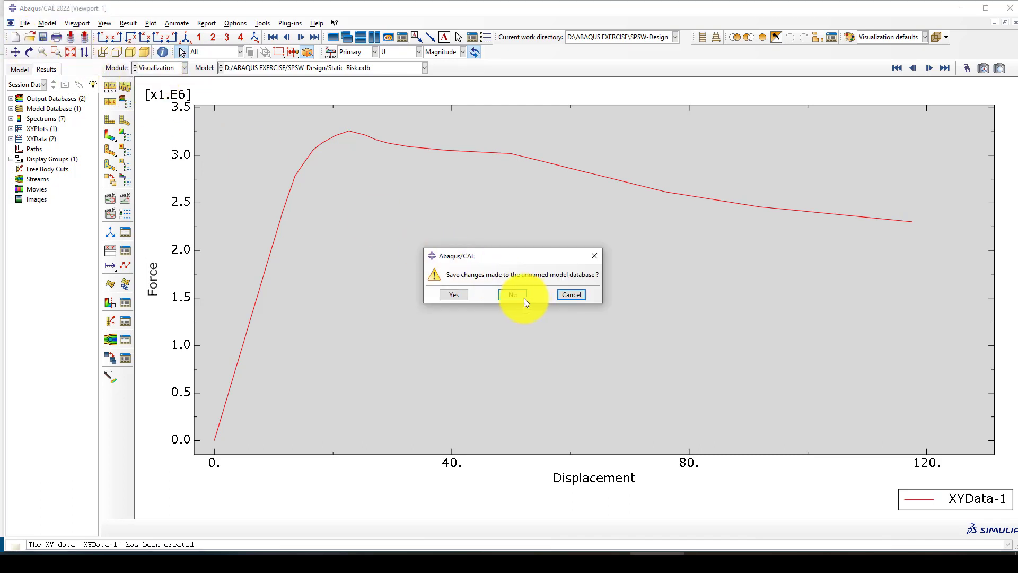
{"action": "left_click", "coordinate": [513, 294]}
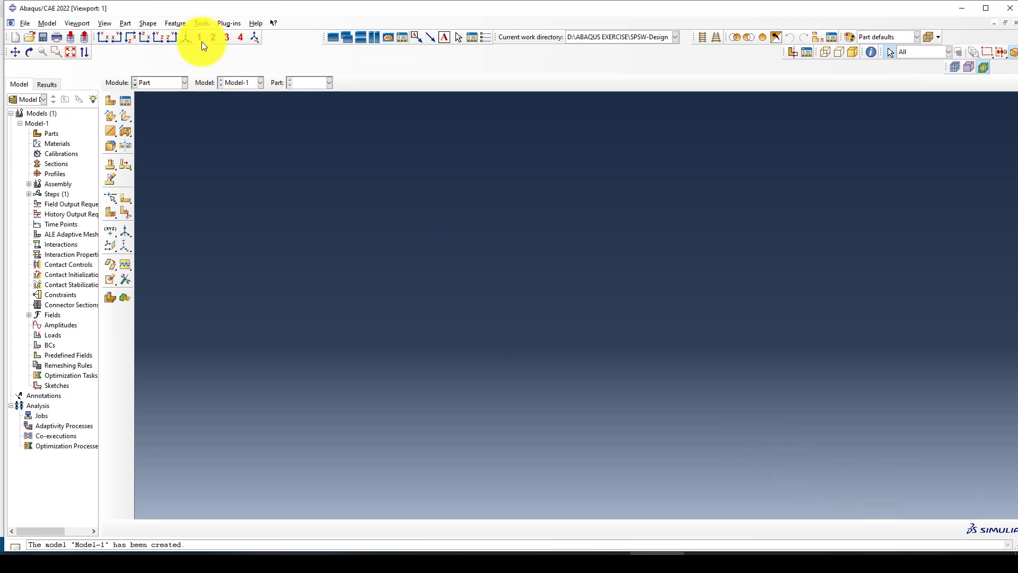
Step: Set the viewport background to solid white in the graphics options
{"action": "left_click", "coordinate": [104, 23]}
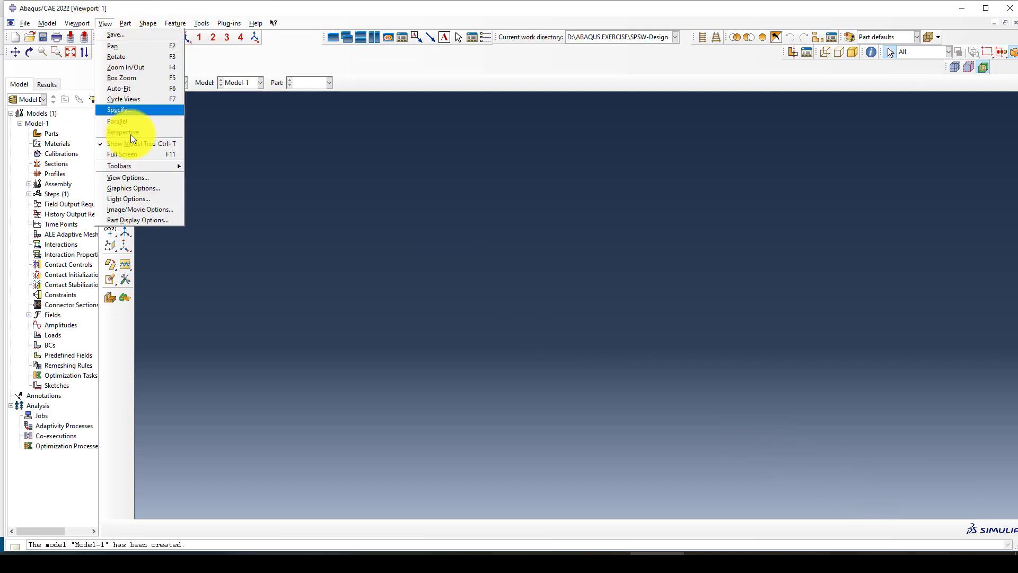
{"action": "left_click", "coordinate": [146, 189]}
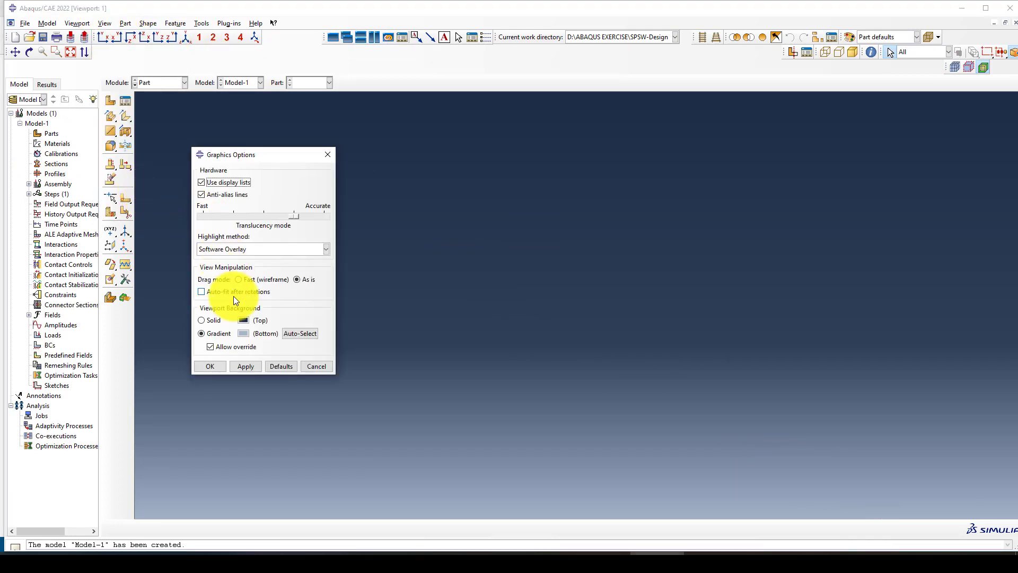
{"action": "left_click", "coordinate": [244, 320]}
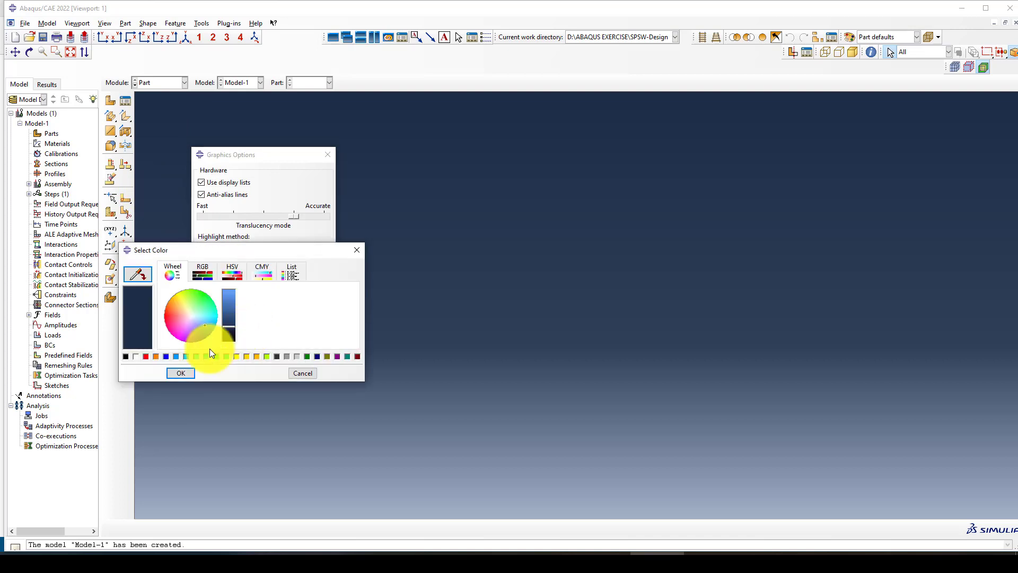
{"action": "left_click", "coordinate": [136, 356]}
{"action": "left_click", "coordinate": [181, 373]}
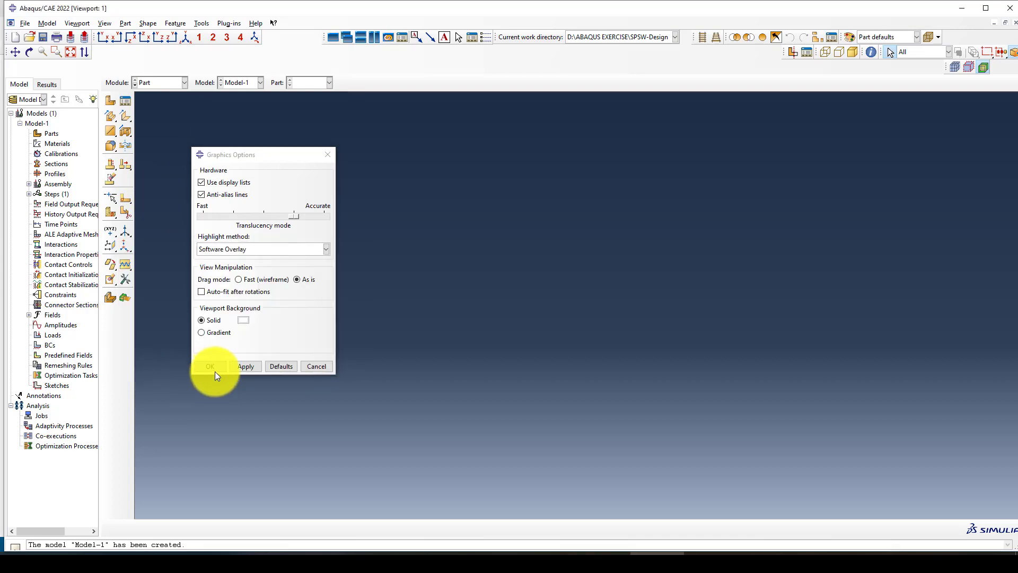
{"action": "left_click", "coordinate": [201, 368]}
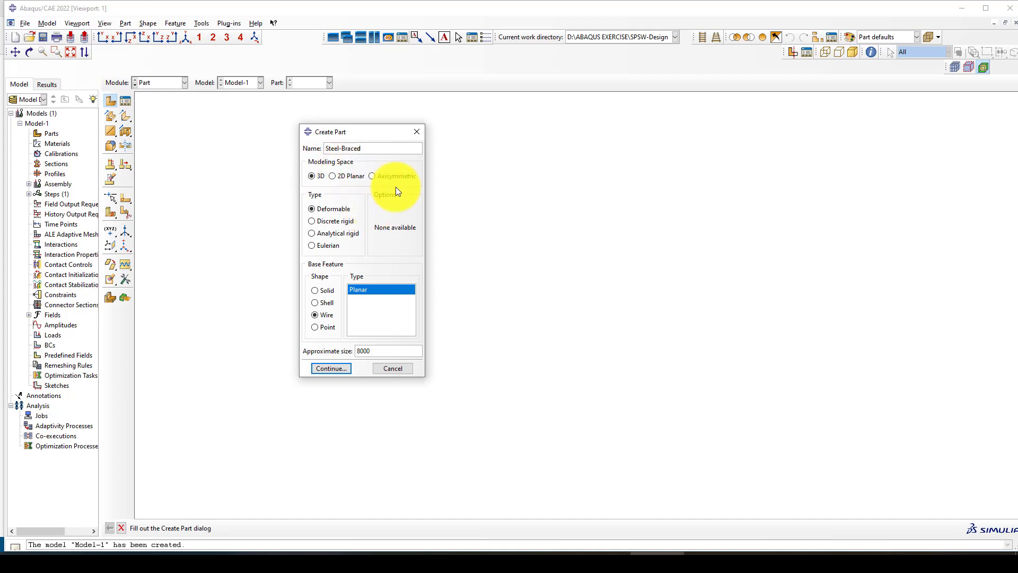
Step: Create a 3D deformable planar wire part named Steel-Braced-Frame with an approximate size of 8000
{"action": "type", "text": "-Frame"}
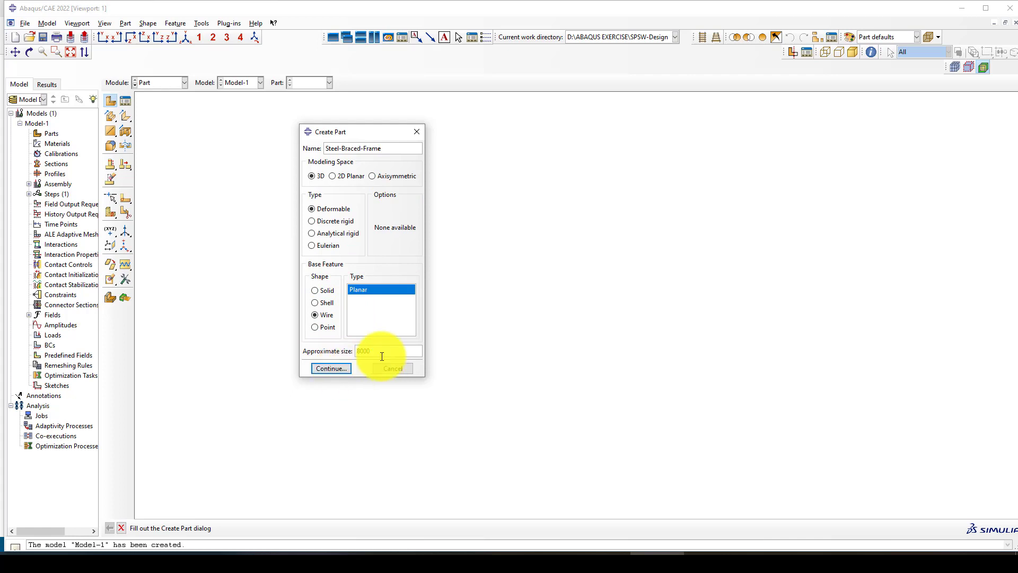
{"action": "left_click_drag", "start_coordinate": [386, 352], "coordinate": [353, 351]}
{"action": "left_click", "coordinate": [332, 369]}
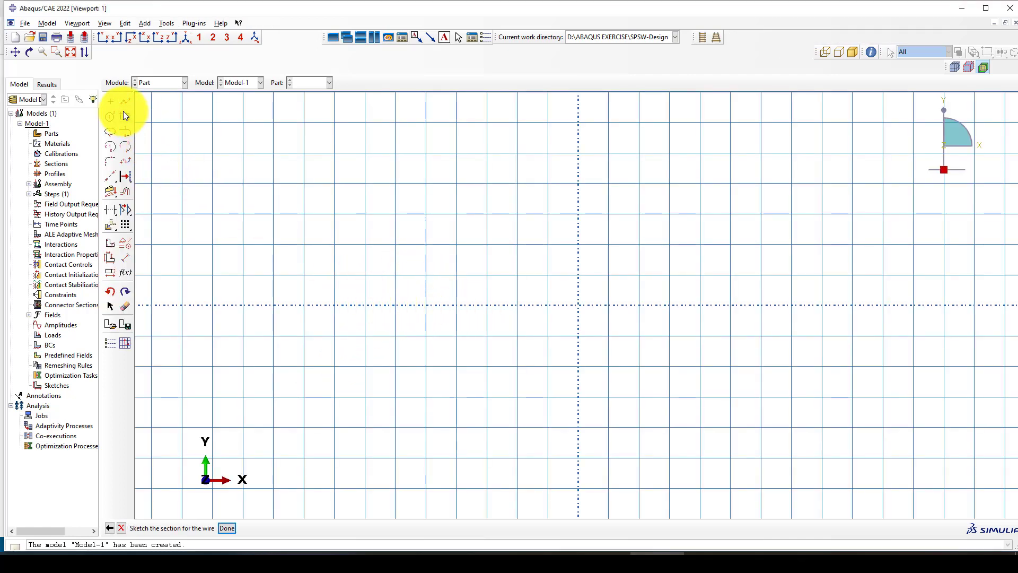
Step: Sketch the frame outline as a rectangle with corners at 0,0 and 5000,3000
{"action": "left_click", "coordinate": [125, 116]}
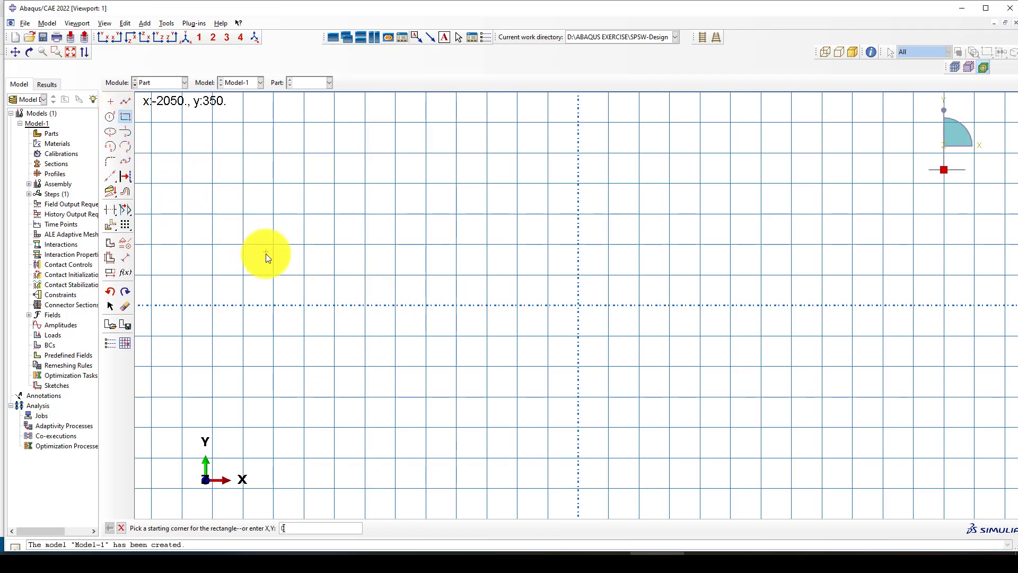
{"action": "type", "text": "0,0"}
{"action": "key", "text": "Return"}
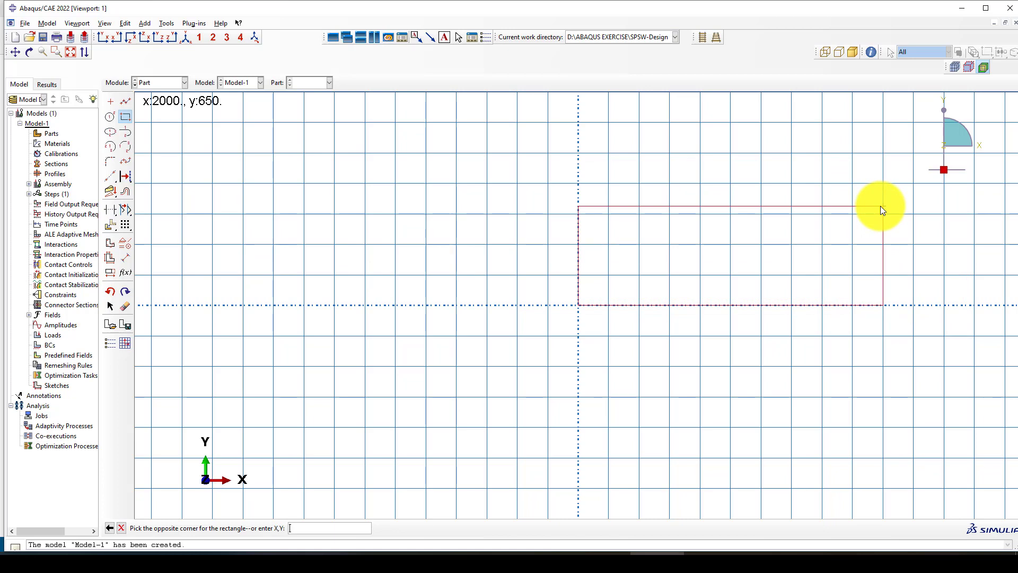
{"action": "type", "text": "5000,3000"}
{"action": "key", "text": "Return"}
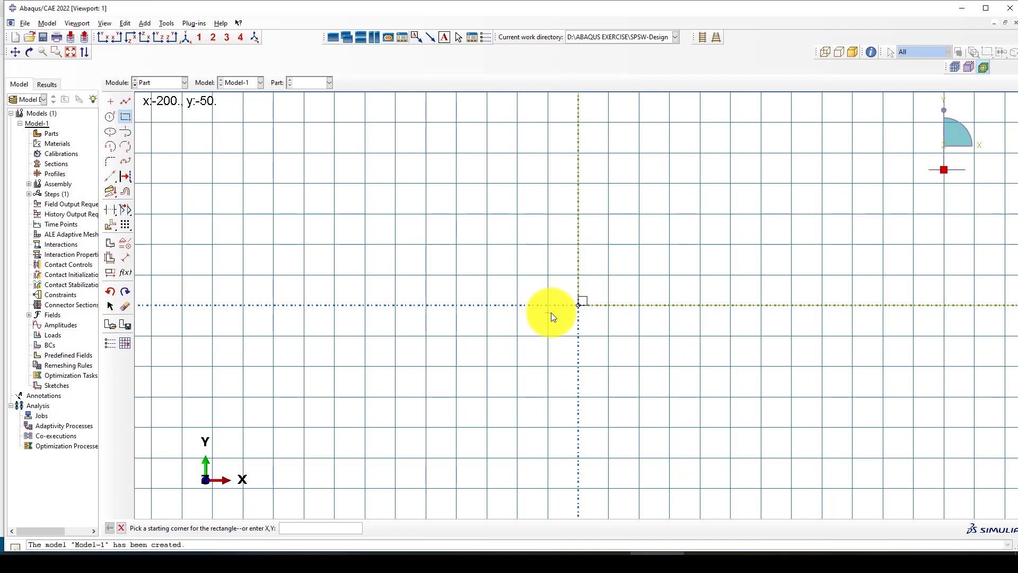
Step: Draw two connected brace lines from 0,0 up to the top beam's midpoint at 2500,3000 and down to 5000,0
{"action": "scroll", "coordinate": [589, 314], "scroll_direction": "up", "scroll_amount": 2}
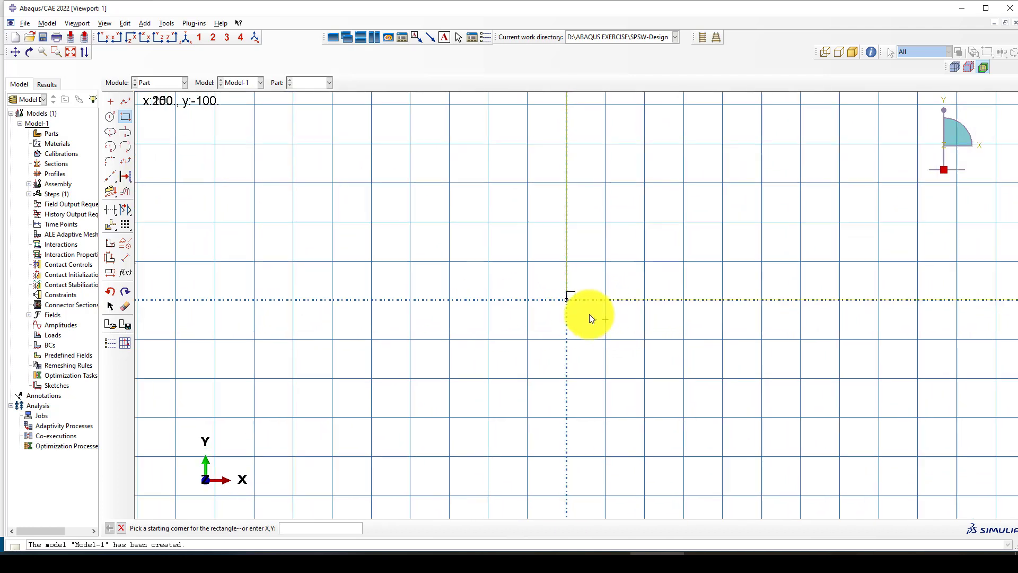
{"action": "scroll", "coordinate": [484, 313], "scroll_direction": "down", "scroll_amount": 4}
{"action": "scroll", "coordinate": [667, 192], "scroll_direction": "up", "scroll_amount": 2}
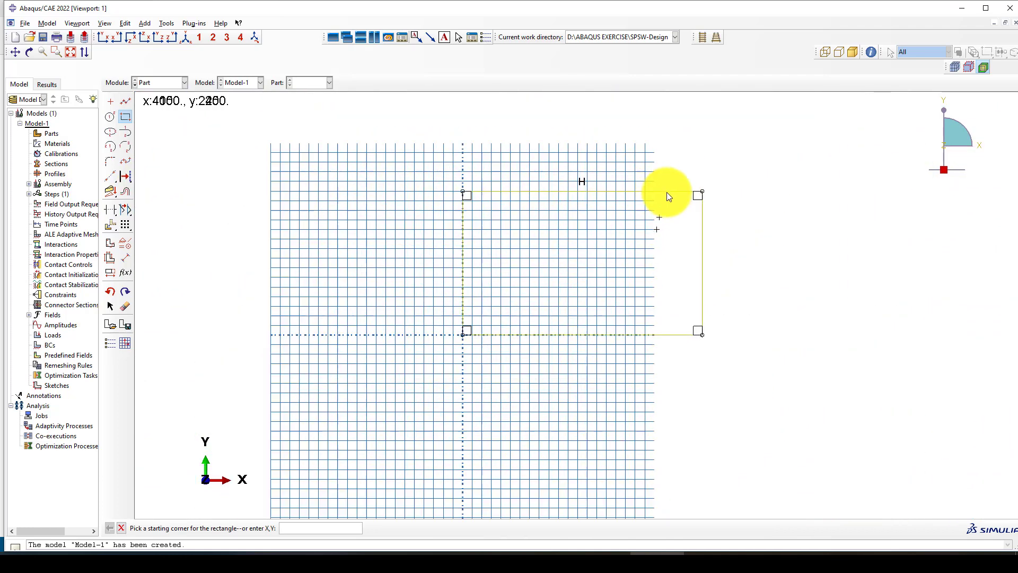
{"action": "scroll", "coordinate": [594, 310], "scroll_direction": "down", "scroll_amount": 3}
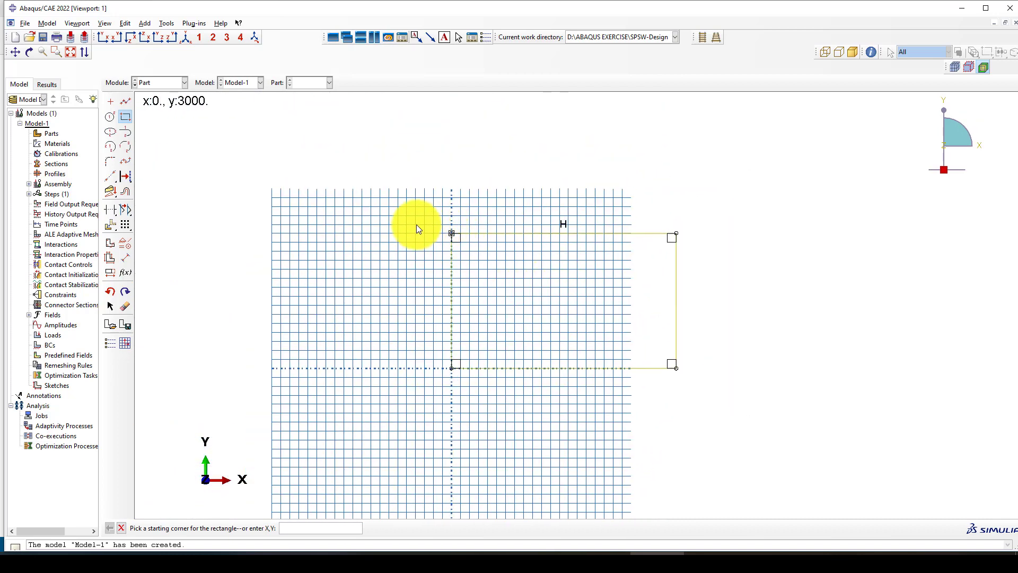
{"action": "left_click", "coordinate": [125, 102]}
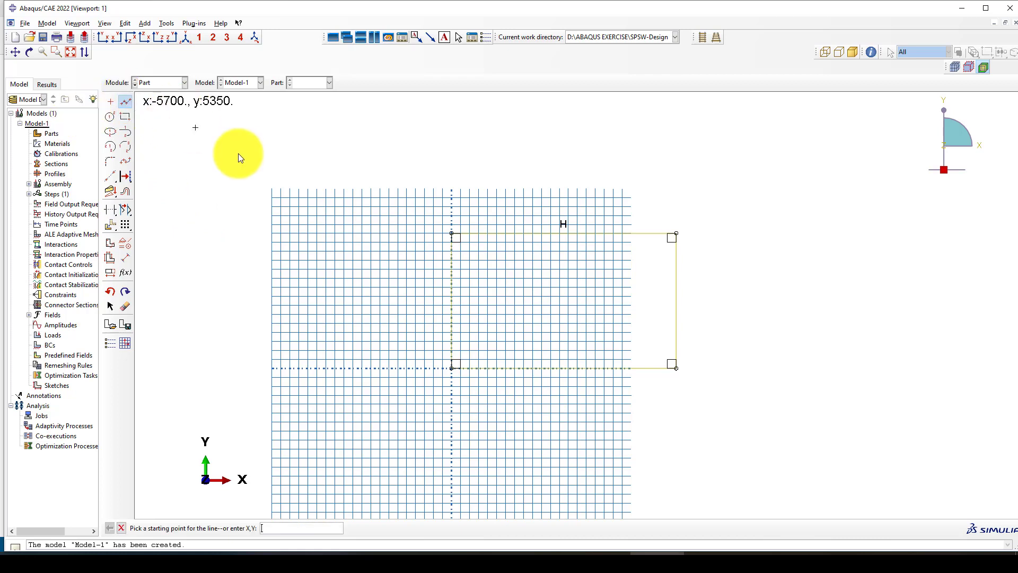
{"action": "left_click", "coordinate": [450, 373]}
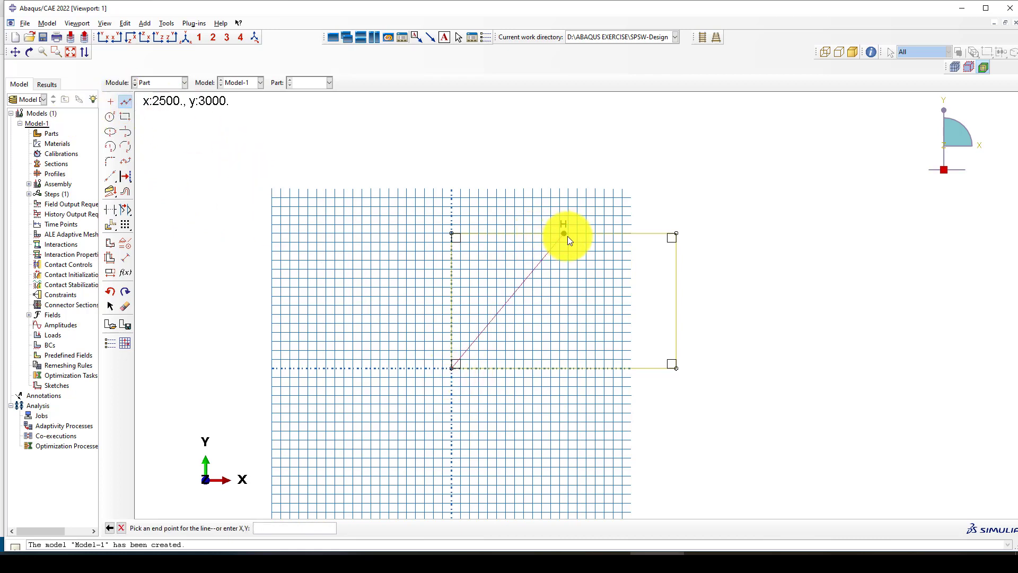
{"action": "left_click", "coordinate": [565, 234]}
{"action": "left_click", "coordinate": [678, 369]}
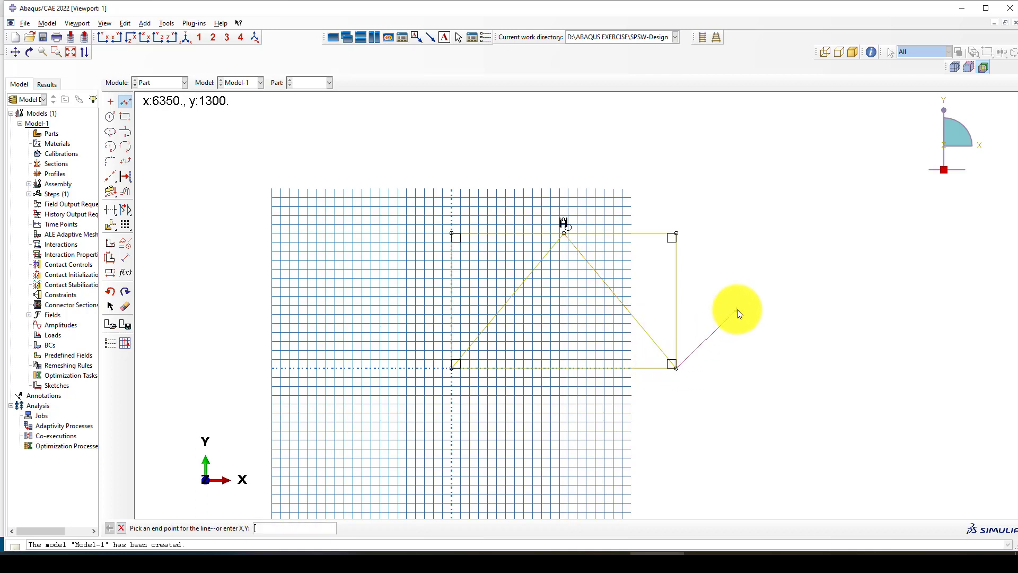
{"action": "right_click", "coordinate": [737, 309]}
{"action": "left_click", "coordinate": [772, 361]}
Step: Delete the horizontal base line of the rectangle between the two column feet
{"action": "scroll", "coordinate": [523, 222], "scroll_direction": "up", "scroll_amount": 2}
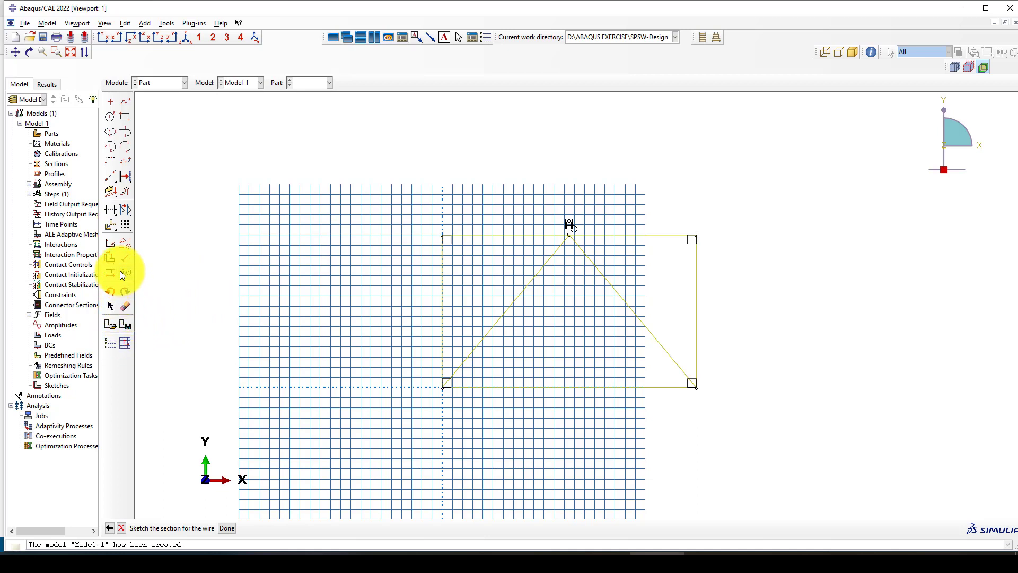
{"action": "left_click", "coordinate": [126, 306]}
{"action": "left_click_drag", "start_coordinate": [563, 375], "coordinate": [509, 415]}
{"action": "middle_click", "coordinate": [491, 413]}
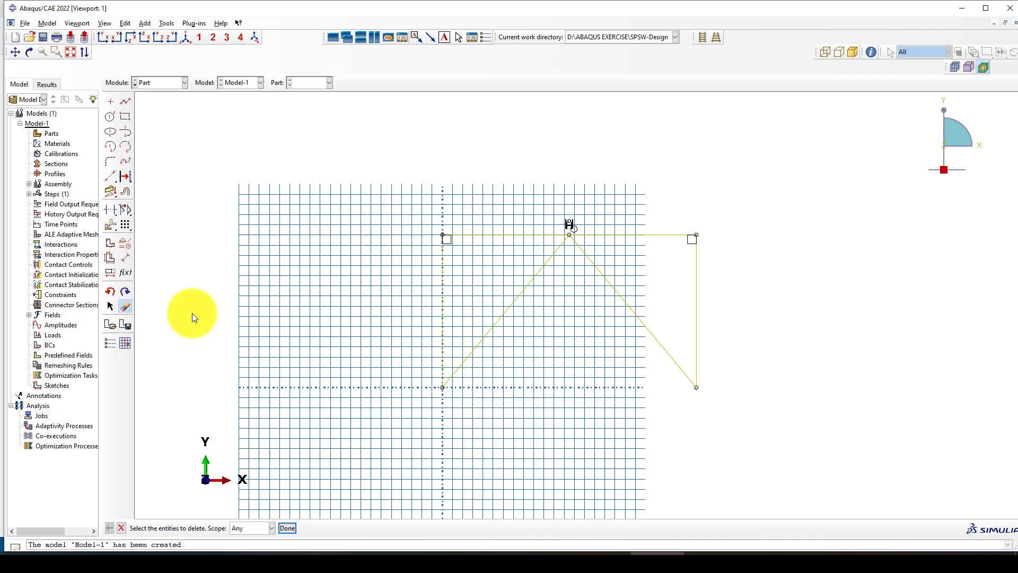
Step: Dimension the horizontal distance from the beam's left end to the brace apex as 2500
{"action": "left_click", "coordinate": [125, 257]}
{"action": "left_click", "coordinate": [442, 234]}
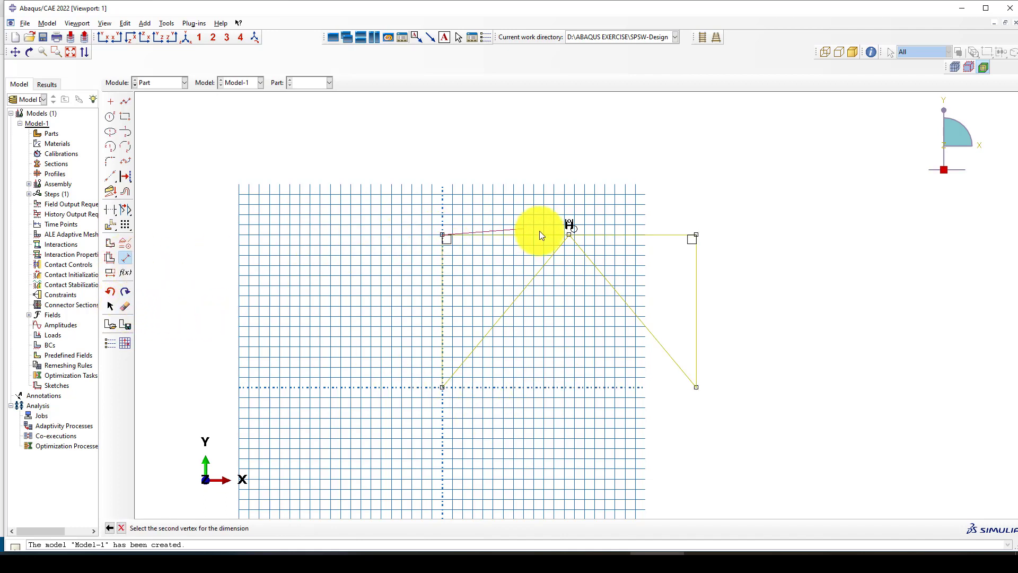
{"action": "left_click", "coordinate": [568, 235]}
{"action": "left_click", "coordinate": [552, 202]}
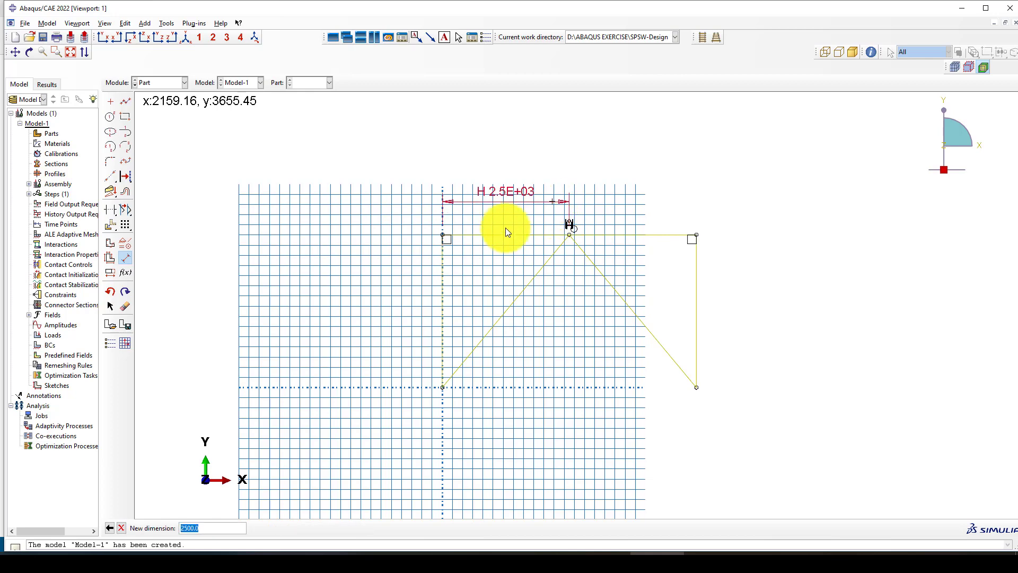
{"action": "key", "text": "Return"}
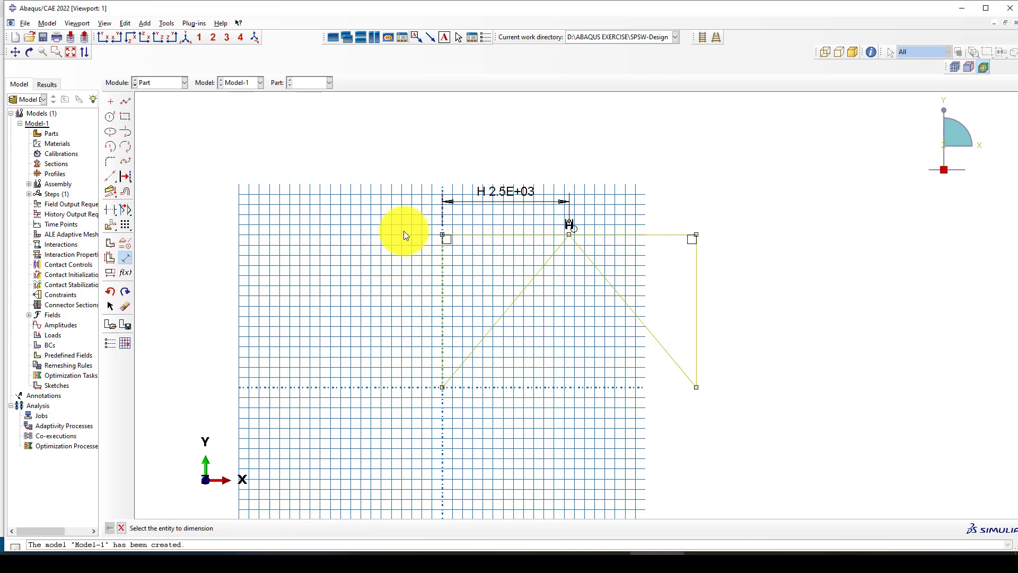
Step: Copy both columns and the beam one storey up, using a translation from 0,0 to 0,3000, and finish the sketch
{"action": "scroll", "coordinate": [333, 250], "scroll_direction": "down", "scroll_amount": 3}
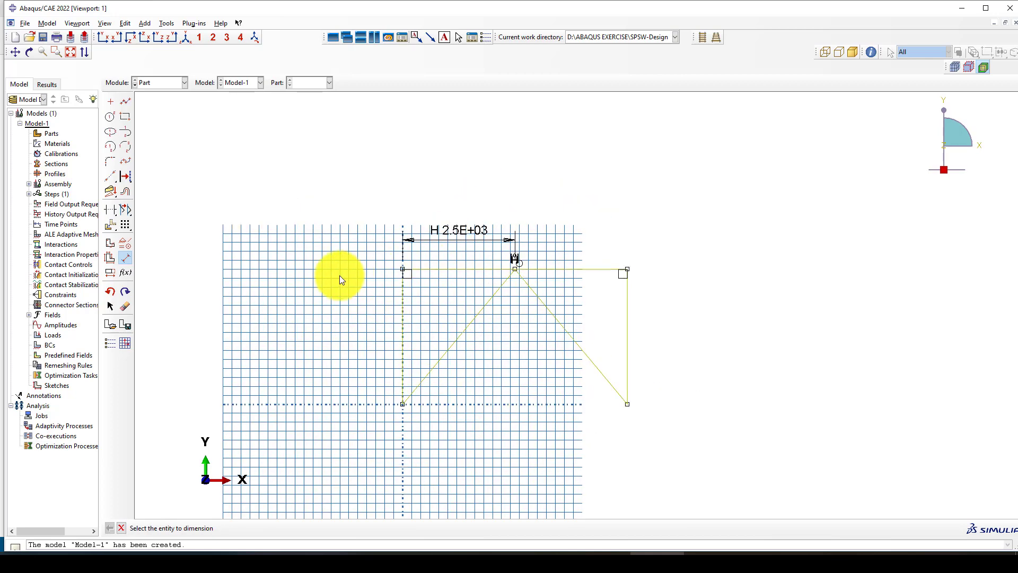
{"action": "scroll", "coordinate": [351, 318], "scroll_direction": "up", "scroll_amount": 1}
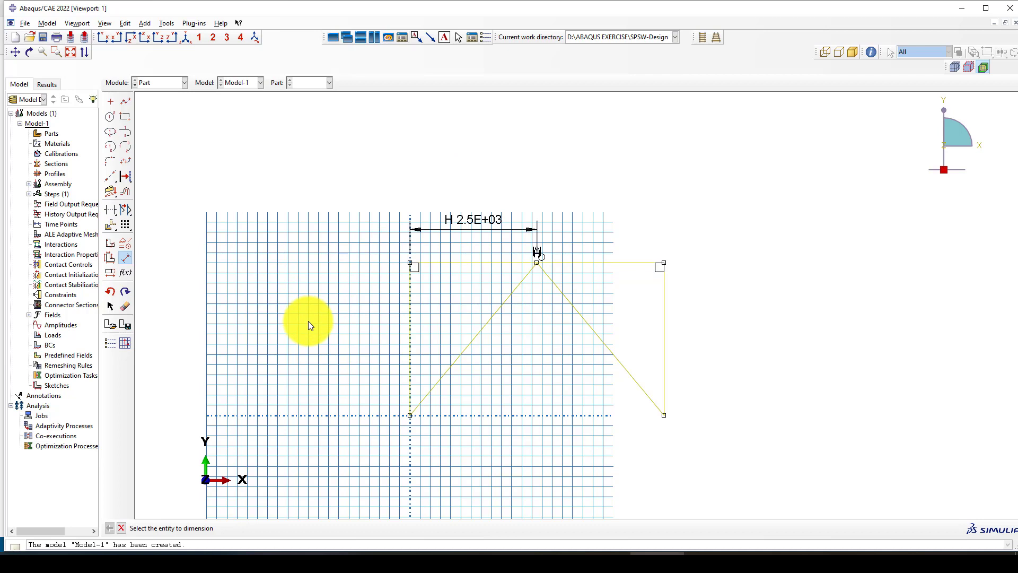
{"action": "left_click", "coordinate": [110, 224]}
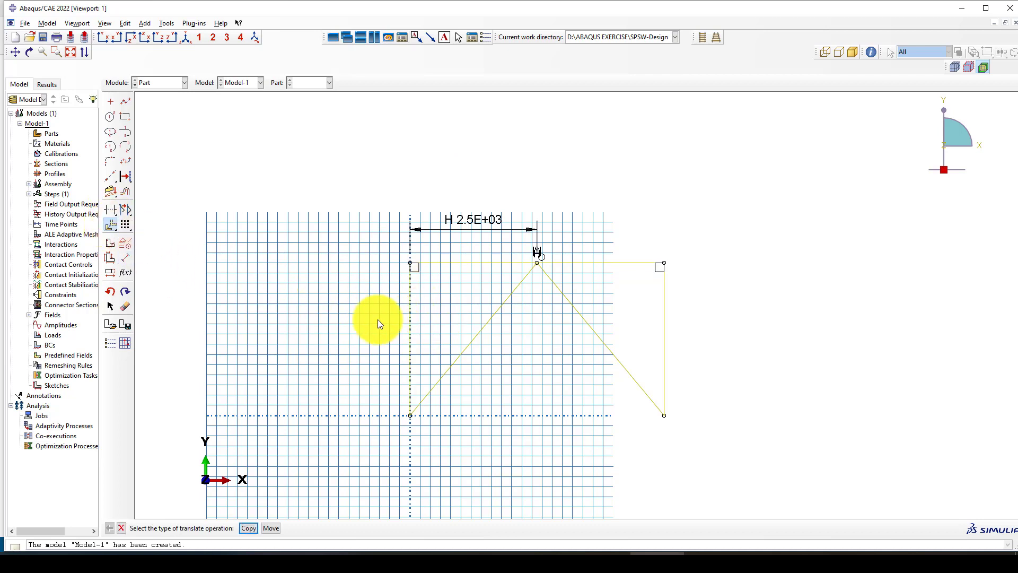
{"action": "left_click", "coordinate": [249, 528]}
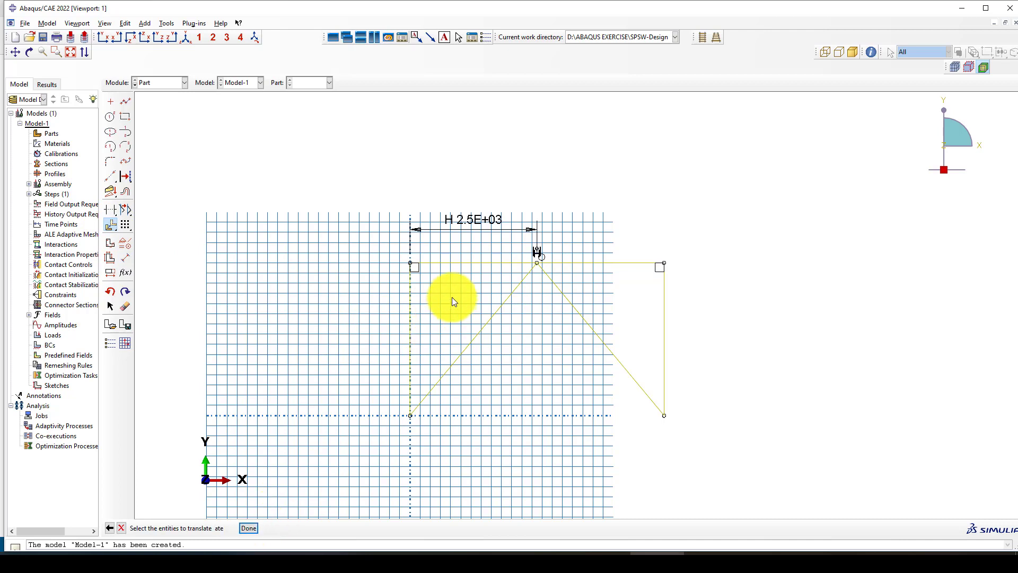
{"action": "left_click_drag", "start_coordinate": [452, 297], "coordinate": [357, 327]}
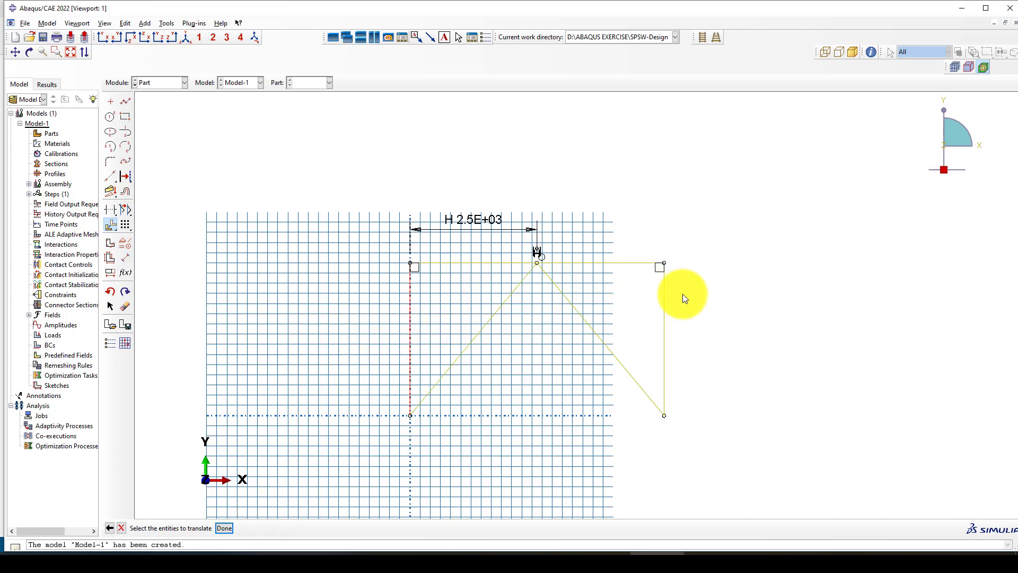
{"action": "left_click_drag", "start_coordinate": [705, 295], "coordinate": [638, 317]}
{"action": "left_click_drag", "start_coordinate": [630, 238], "coordinate": [593, 275], "text": "shift"}
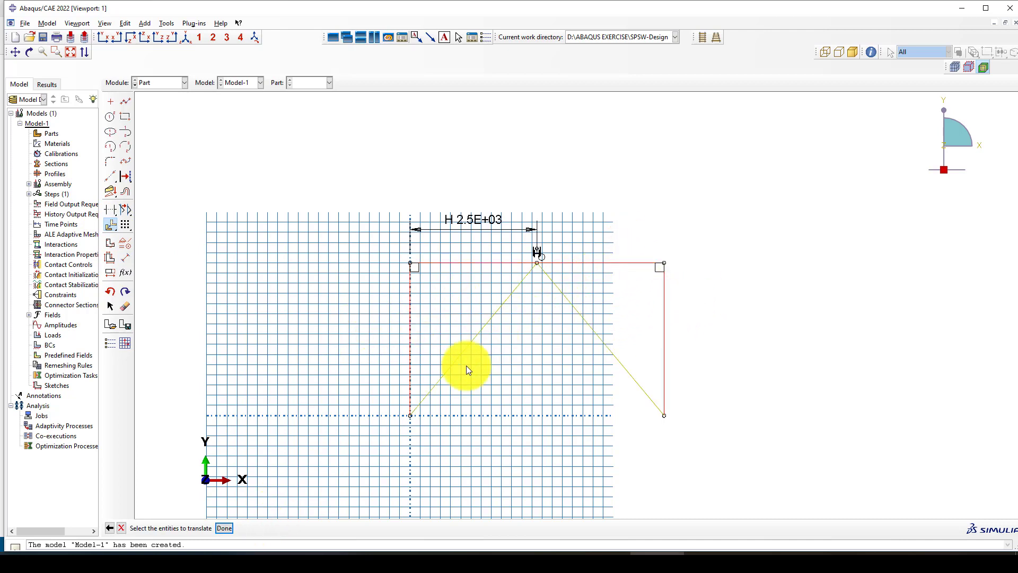
{"action": "middle_click", "coordinate": [474, 418]}
{"action": "left_click", "coordinate": [410, 415]}
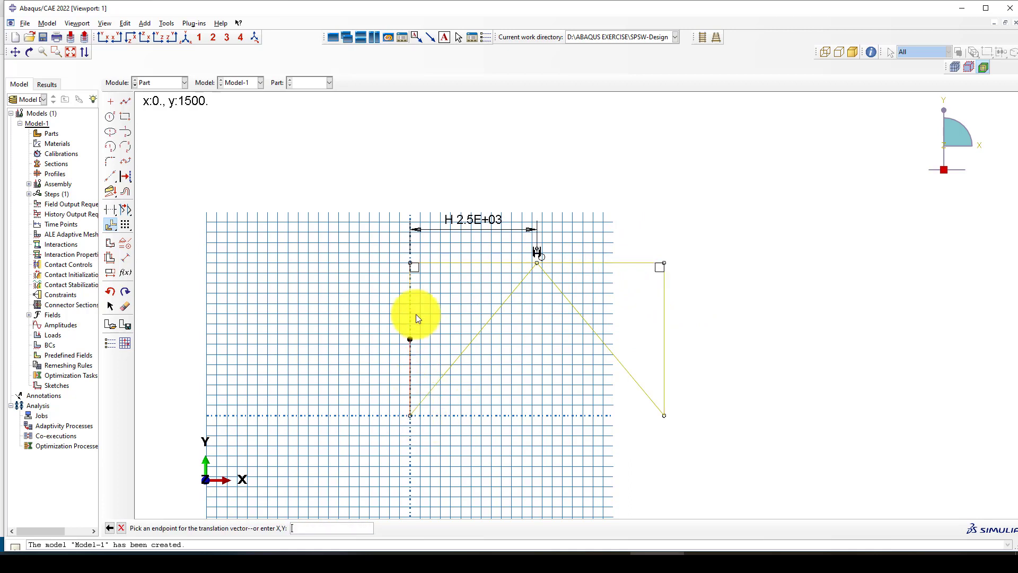
{"action": "left_click", "coordinate": [410, 264]}
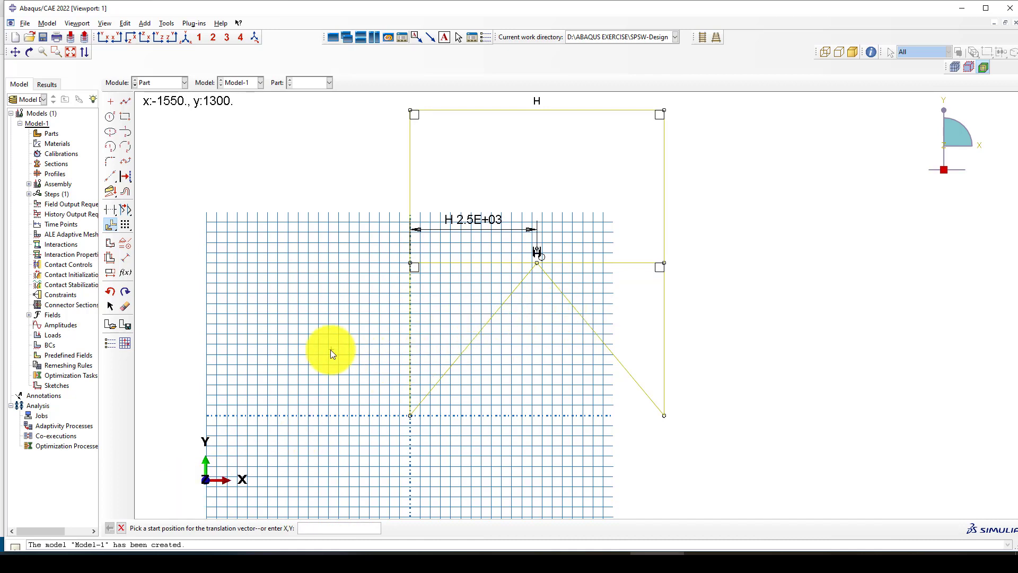
{"action": "key", "text": "Escape"}
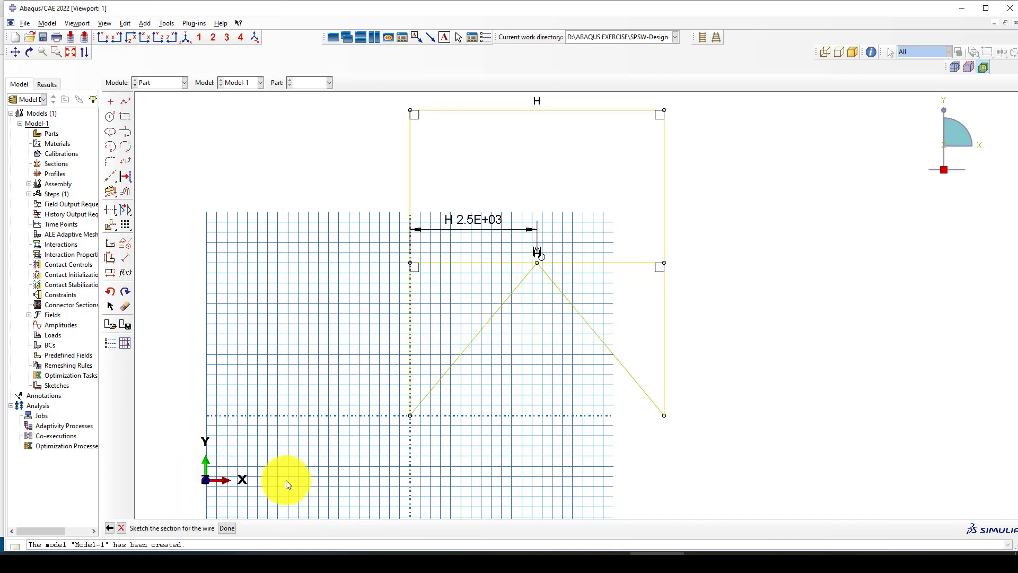
{"action": "left_click", "coordinate": [238, 526]}
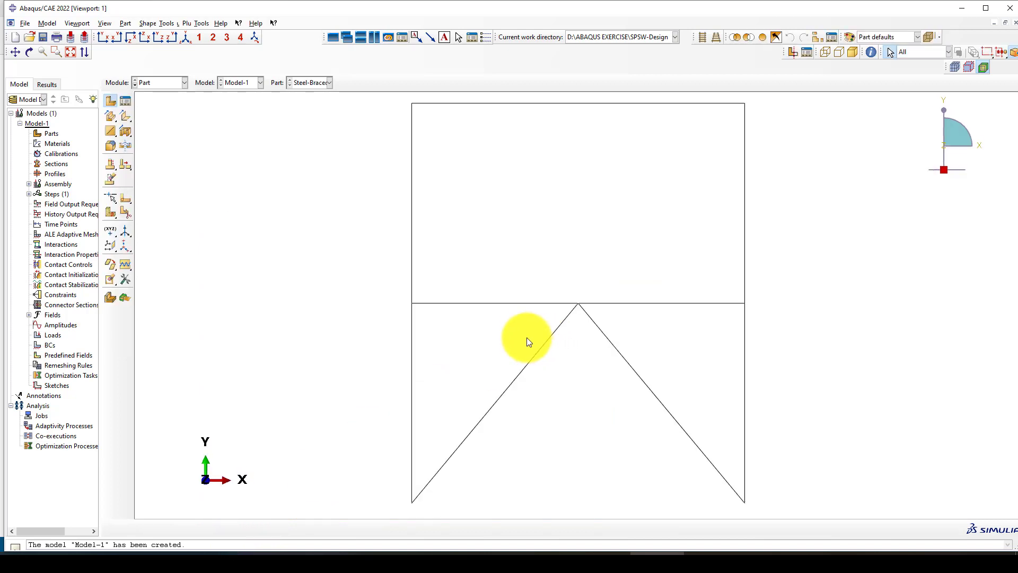
Step: Reopen the section sketch of the frame's wire feature for editing
{"action": "scroll", "coordinate": [493, 313], "scroll_direction": "down", "scroll_amount": 2}
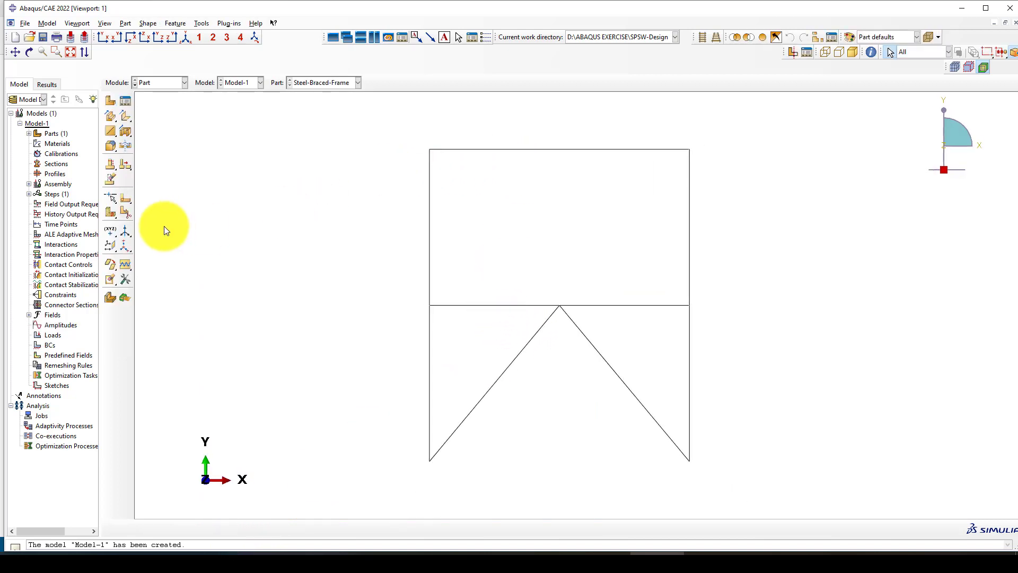
{"action": "left_click", "coordinate": [109, 165]}
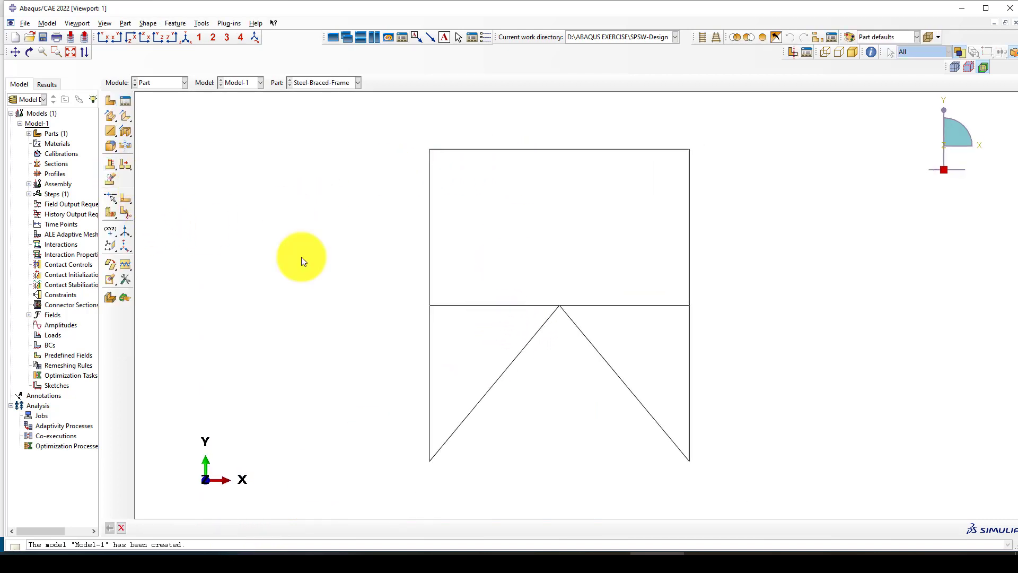
{"action": "left_click", "coordinate": [543, 305]}
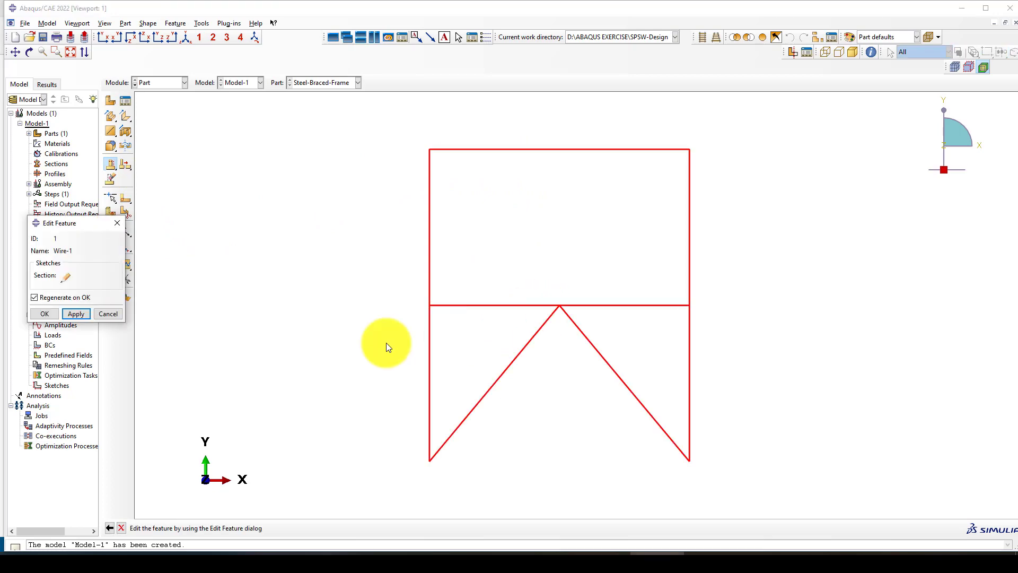
{"action": "left_click", "coordinate": [61, 280]}
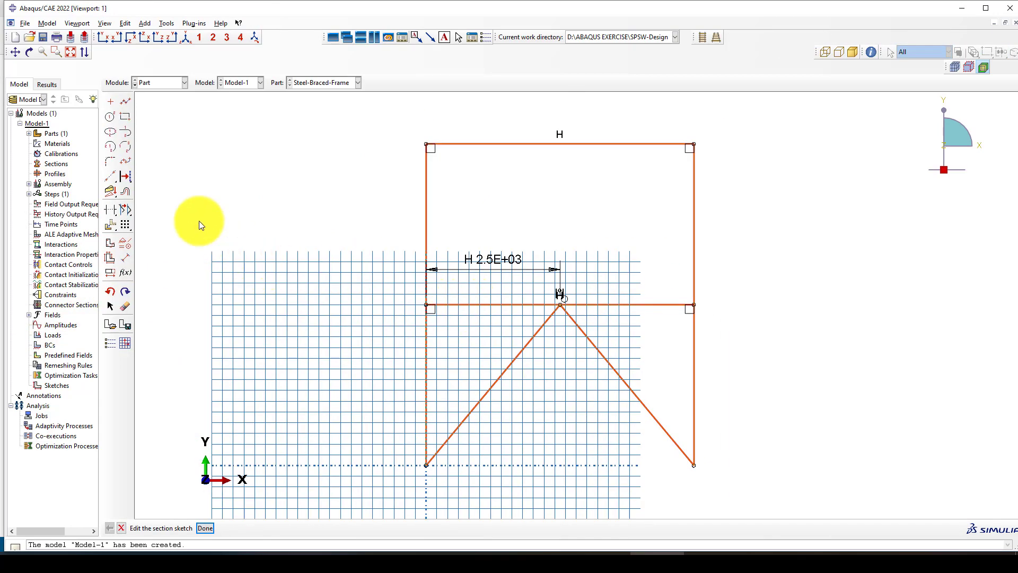
Step: Copy the two diagonal braces into the upper storey, from 0,0 to 0,3000, and regenerate the part with the edited sketch
{"action": "left_click", "coordinate": [111, 225]}
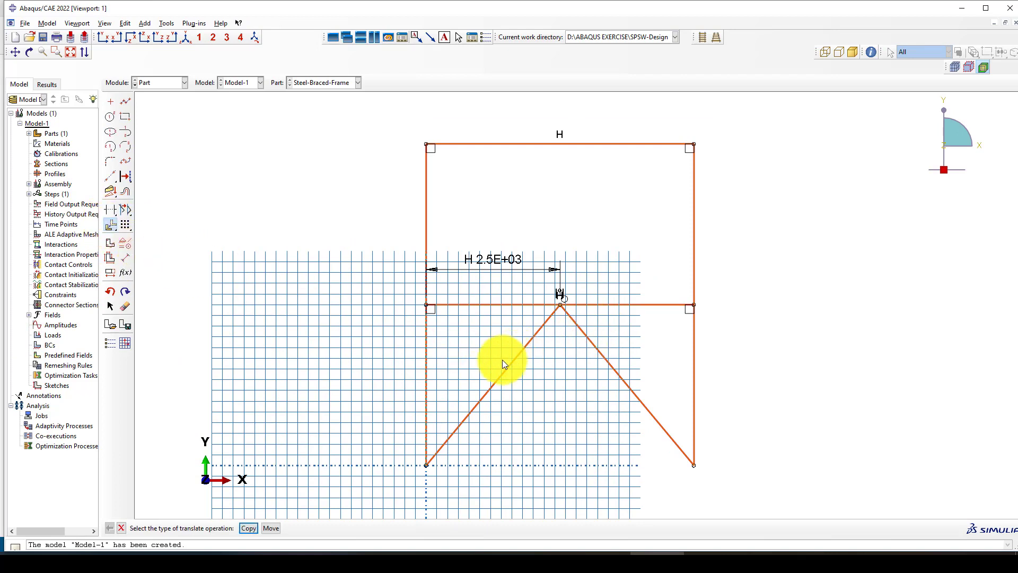
{"action": "left_click", "coordinate": [243, 528]}
{"action": "left_click_drag", "start_coordinate": [663, 330], "coordinate": [484, 362]}
{"action": "middle_click", "coordinate": [485, 361]}
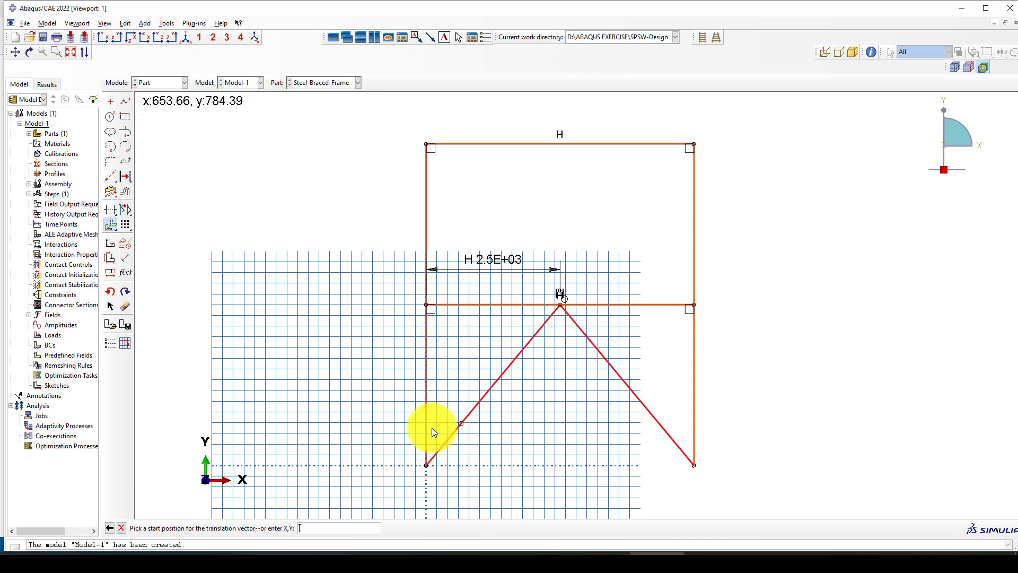
{"action": "left_click", "coordinate": [425, 466]}
{"action": "left_click", "coordinate": [425, 305]}
{"action": "middle_click", "coordinate": [345, 363]}
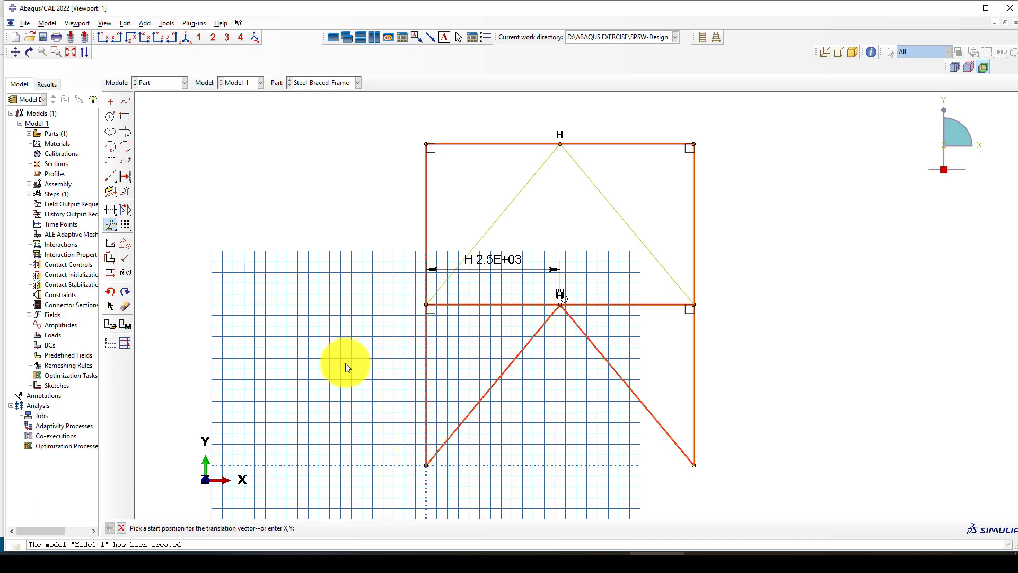
{"action": "middle_click", "coordinate": [339, 376]}
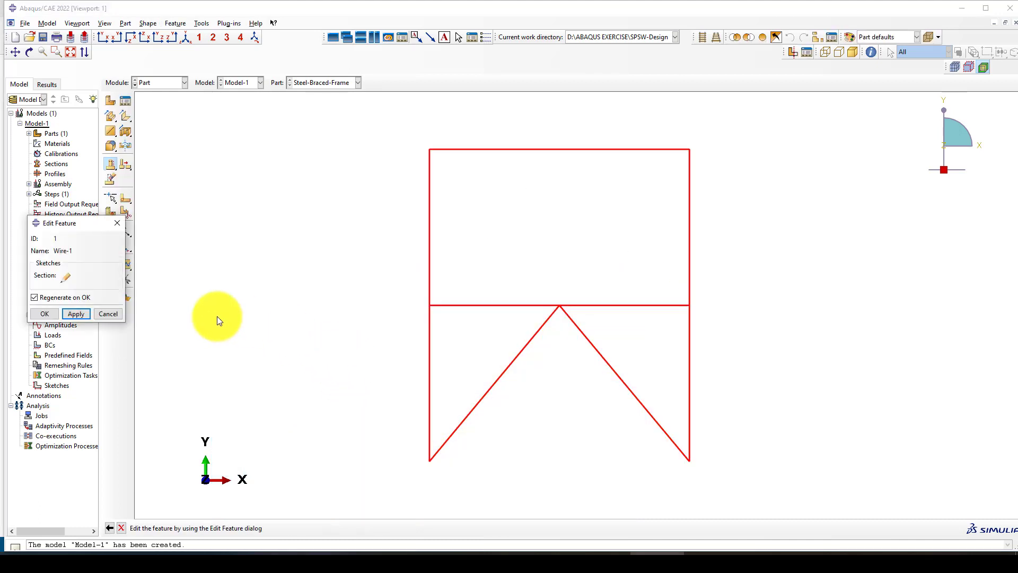
{"action": "left_click", "coordinate": [53, 315]}
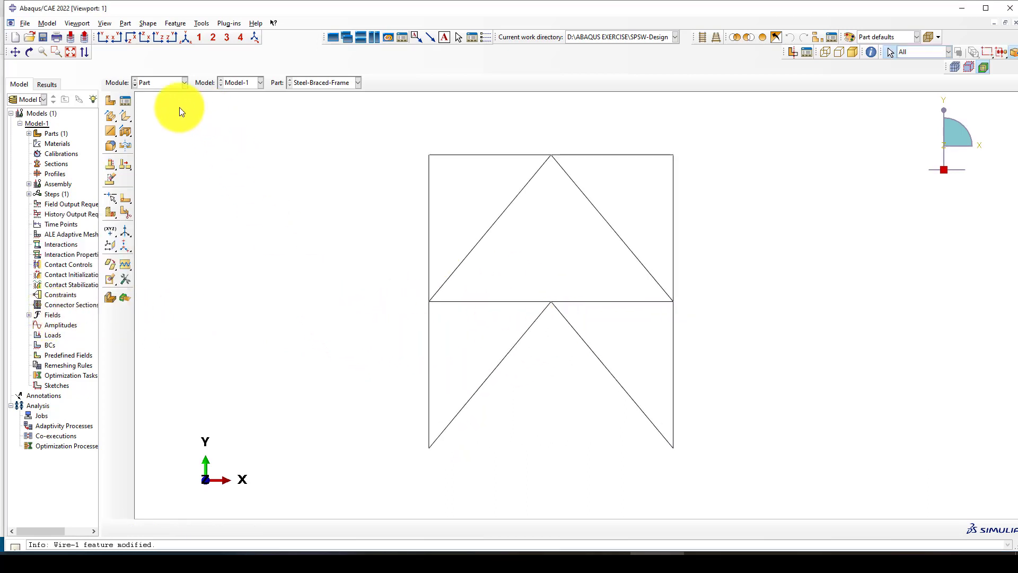
Step: Switch to the Property module and copy material Q345 from the Brick.lib material library into Model-1
{"action": "left_click", "coordinate": [145, 82]}
{"action": "left_click", "coordinate": [153, 101]}
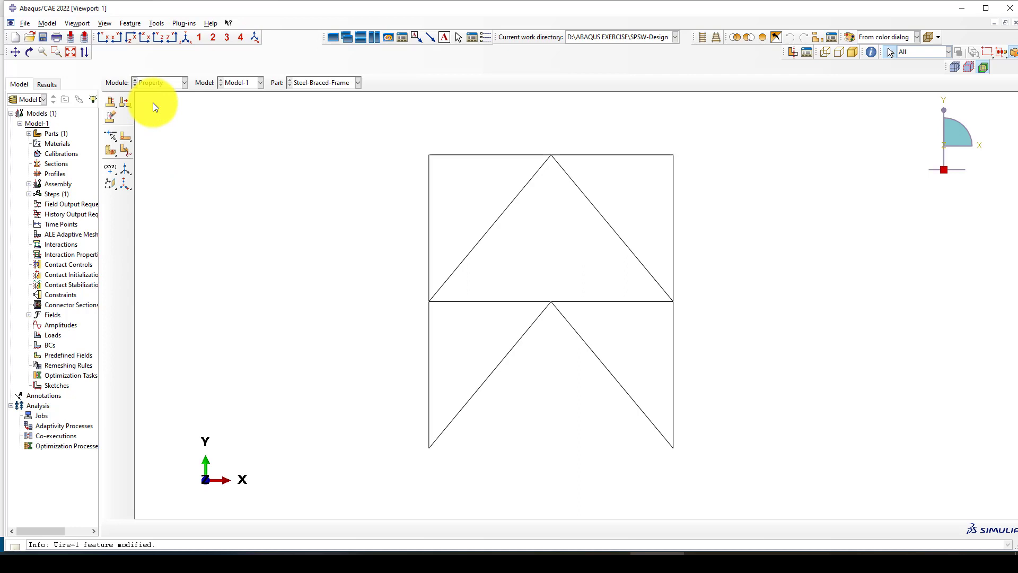
{"action": "left_click", "coordinate": [79, 84]}
{"action": "left_click", "coordinate": [93, 100]}
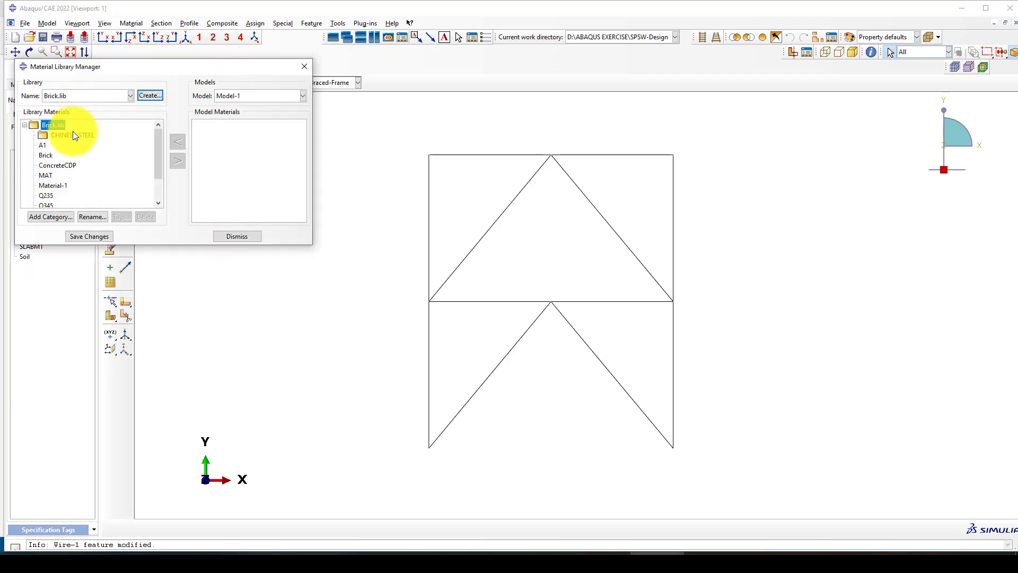
{"action": "left_click", "coordinate": [47, 204]}
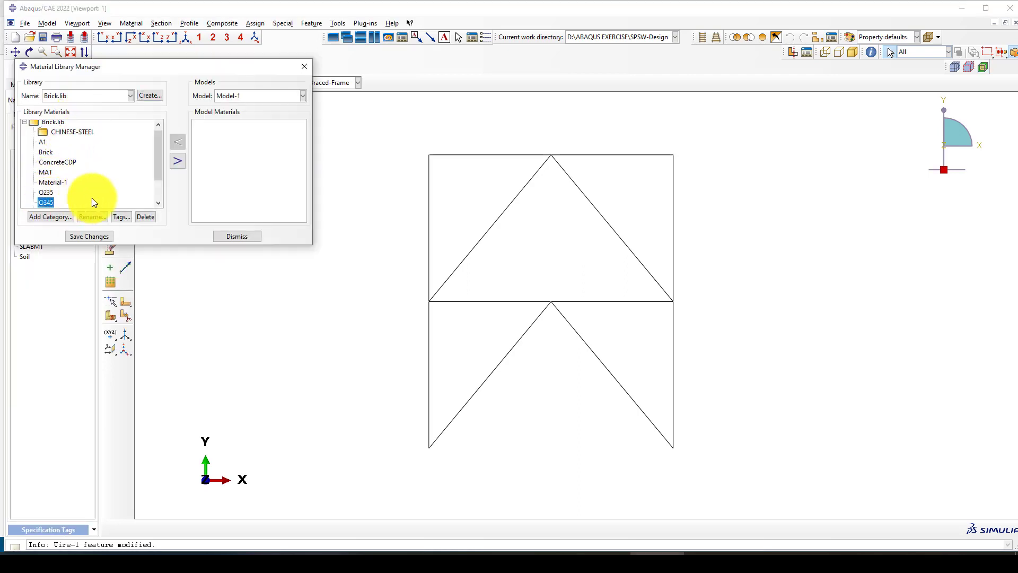
{"action": "left_click", "coordinate": [177, 163]}
{"action": "left_click", "coordinate": [237, 238]}
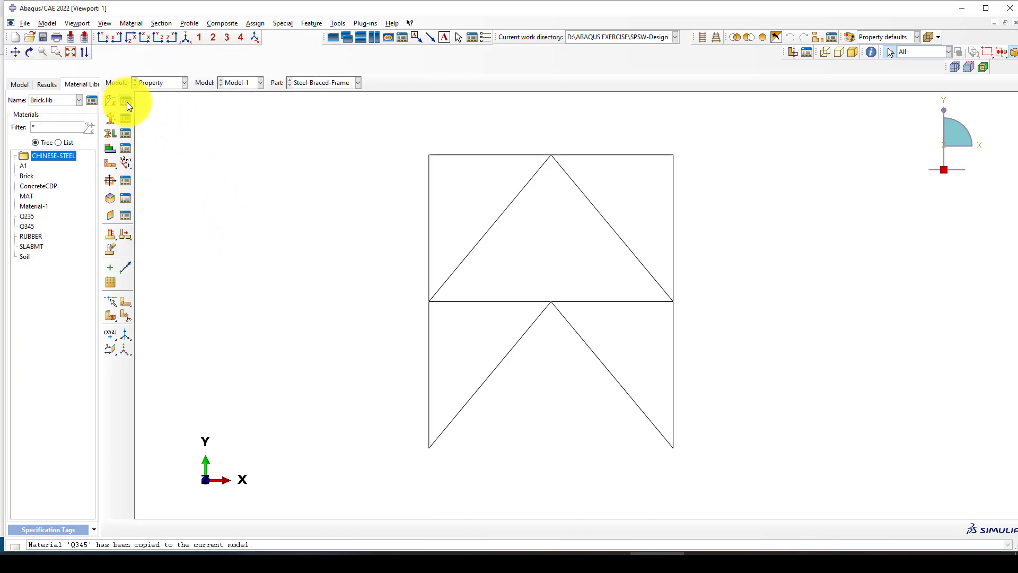
Step: Review the elastic and plastic data of material Q345, including its yield stress and plastic strain table
{"action": "left_click", "coordinate": [126, 102]}
{"action": "left_click", "coordinate": [401, 169]}
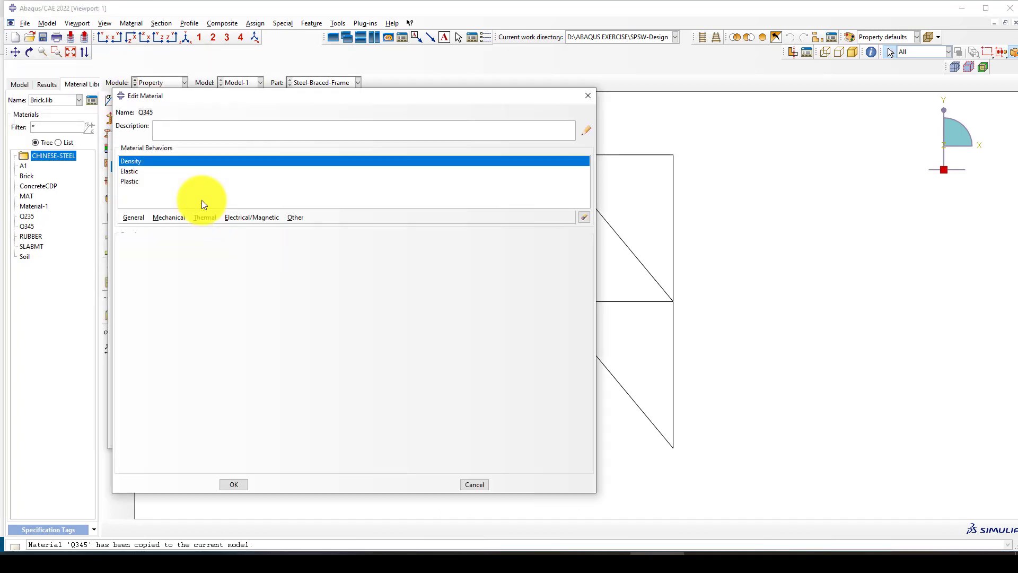
{"action": "left_click", "coordinate": [135, 172]}
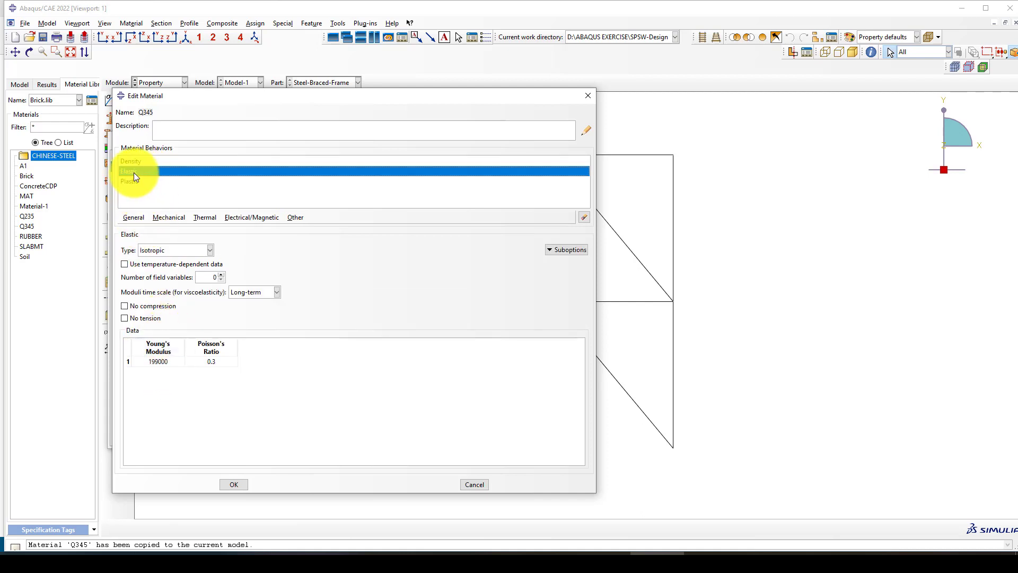
{"action": "left_click", "coordinate": [131, 182]}
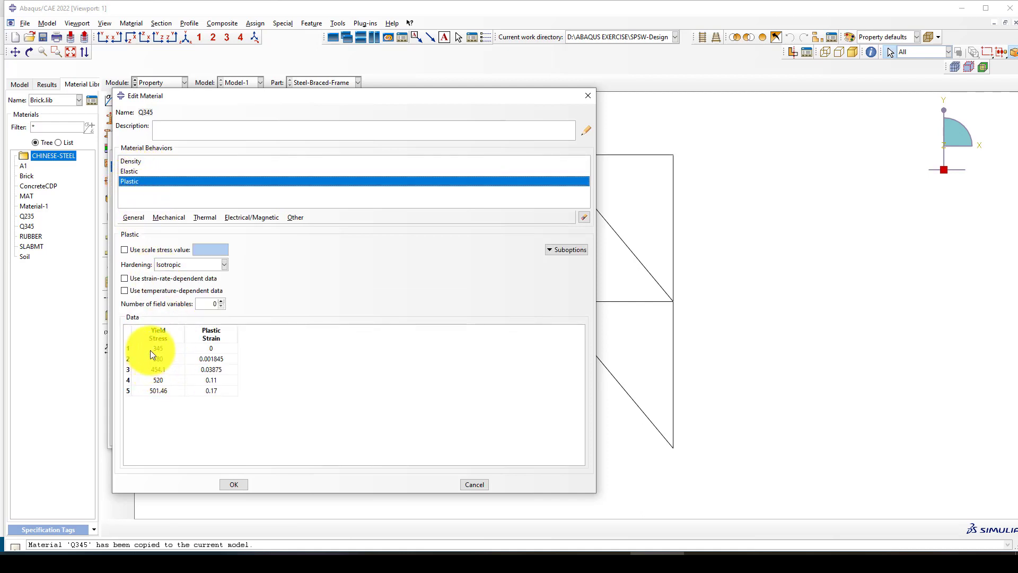
{"action": "left_click_drag", "start_coordinate": [150, 349], "coordinate": [190, 391]}
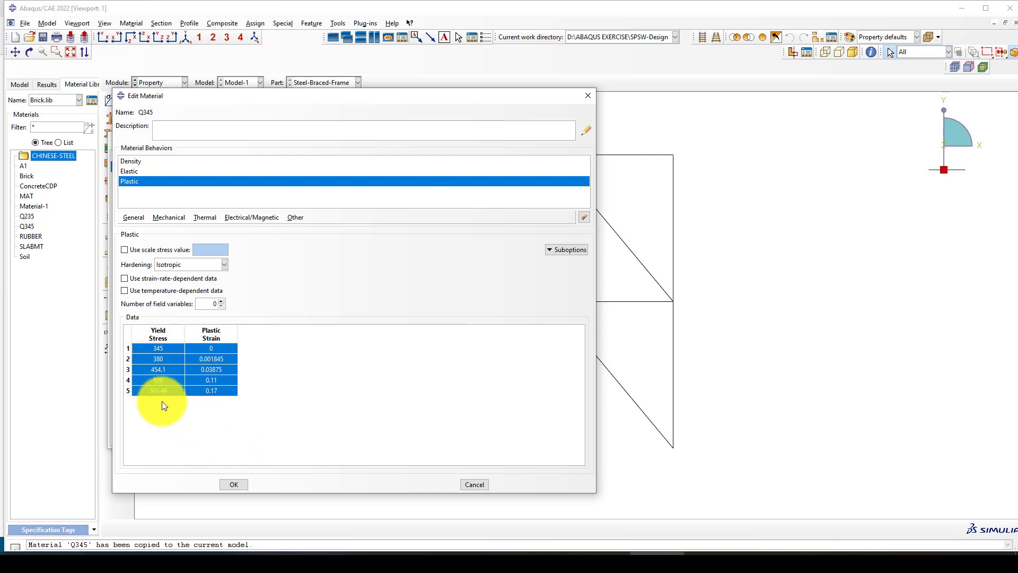
{"action": "left_click", "coordinate": [149, 392]}
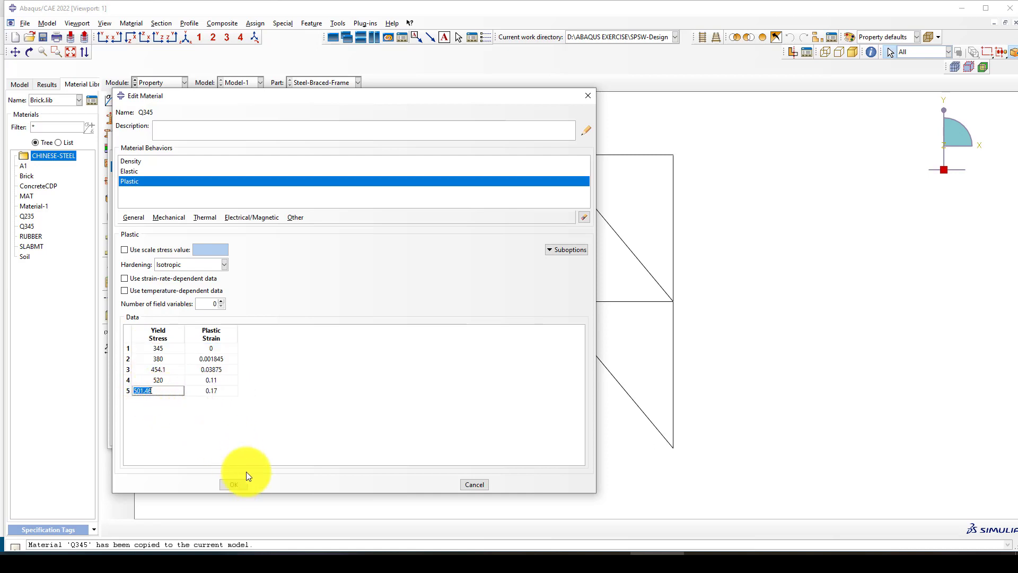
{"action": "left_click", "coordinate": [242, 485]}
{"action": "left_click", "coordinate": [404, 135]}
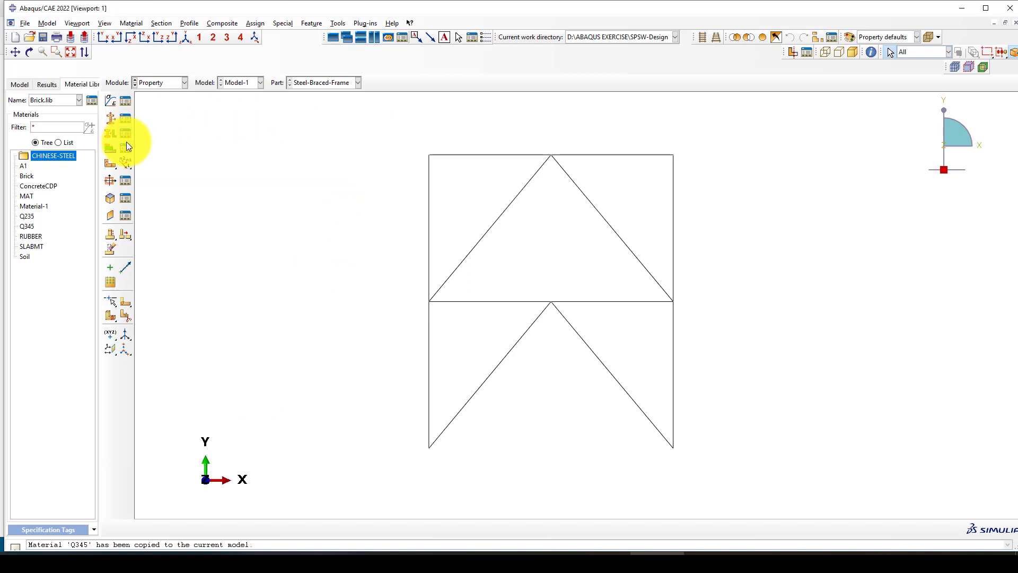
Step: Start a new I-shaped profile named I_Beam
{"action": "left_click", "coordinate": [110, 179]}
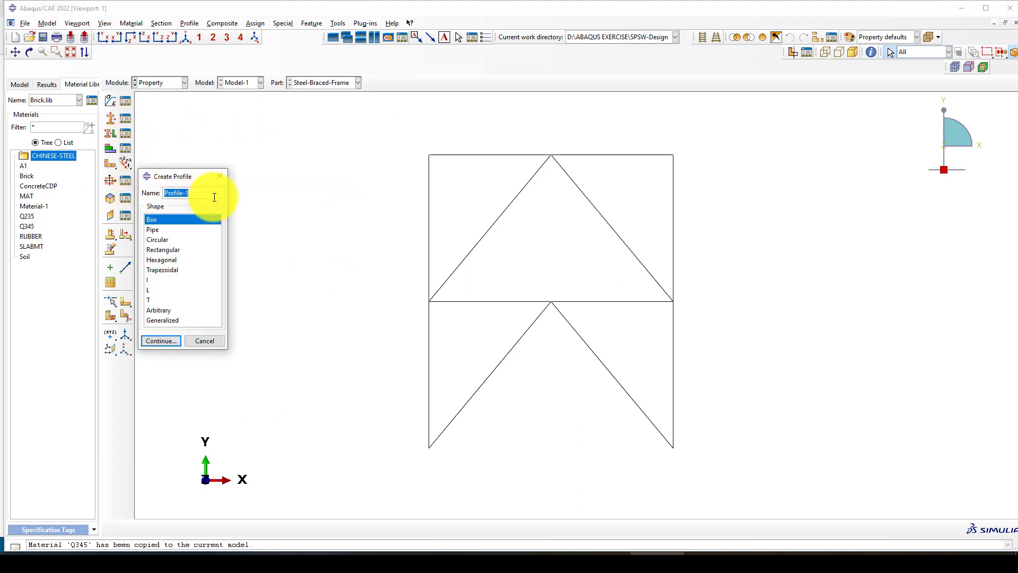
{"action": "type", "text": "I_Beam"}
{"action": "left_click", "coordinate": [152, 281]}
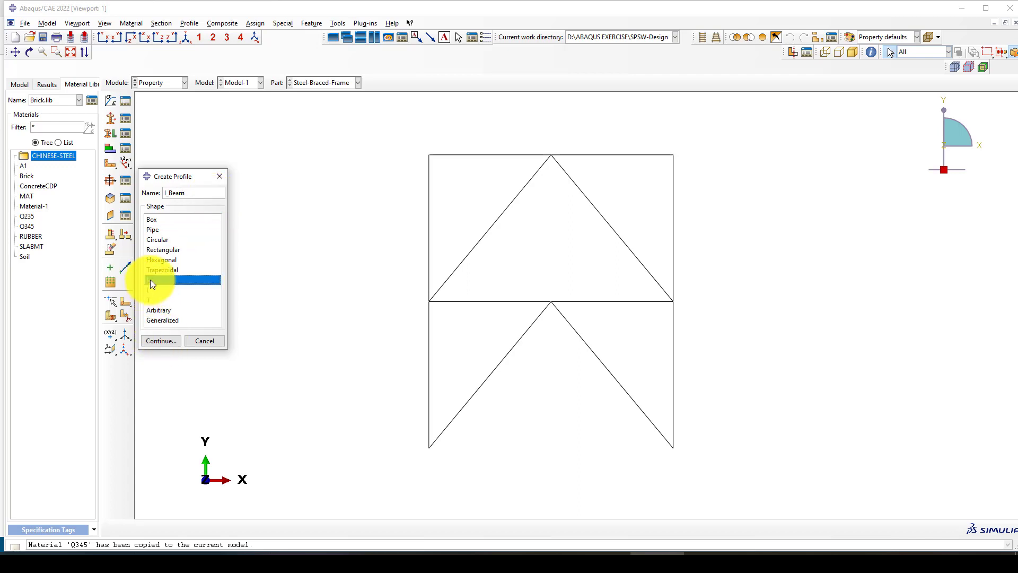
{"action": "left_click", "coordinate": [168, 341]}
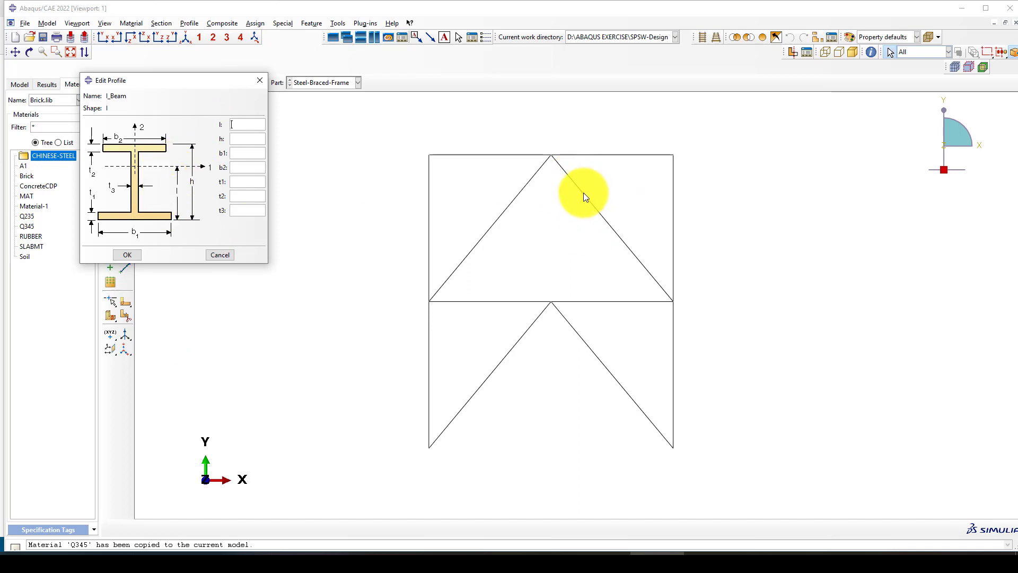
Step: Set the I_Beam profile's l to 200, height h to 400, and flange widths b1 and b2 to 200
{"action": "type", "text": "200"}
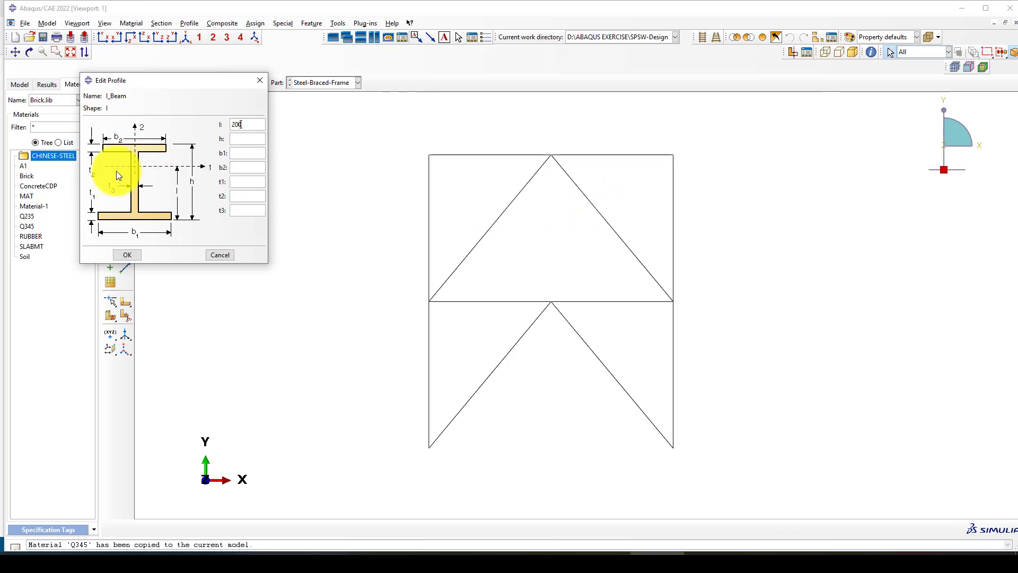
{"action": "left_click", "coordinate": [235, 140]}
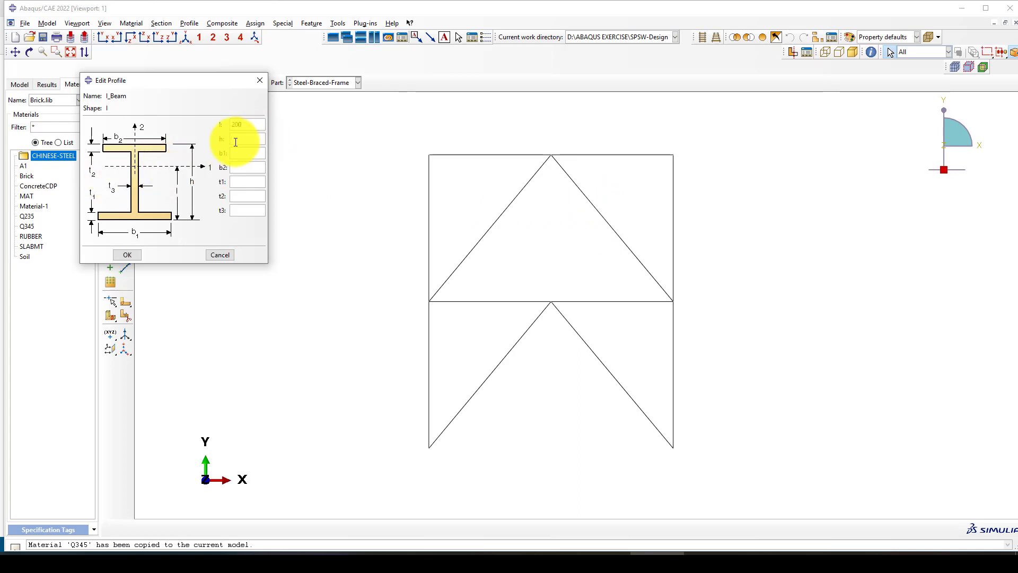
{"action": "type", "text": "400"}
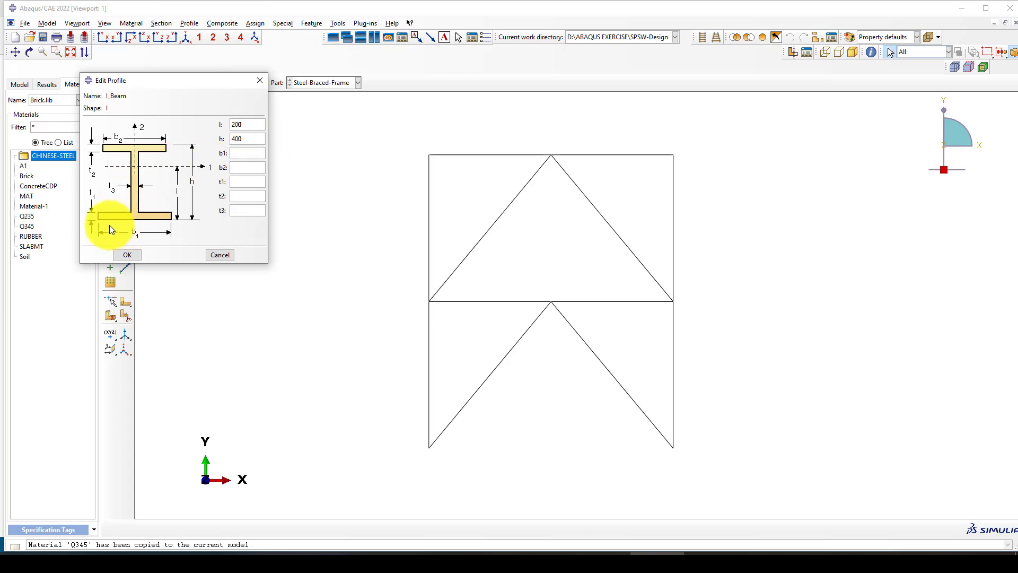
{"action": "type", "text": "200"}
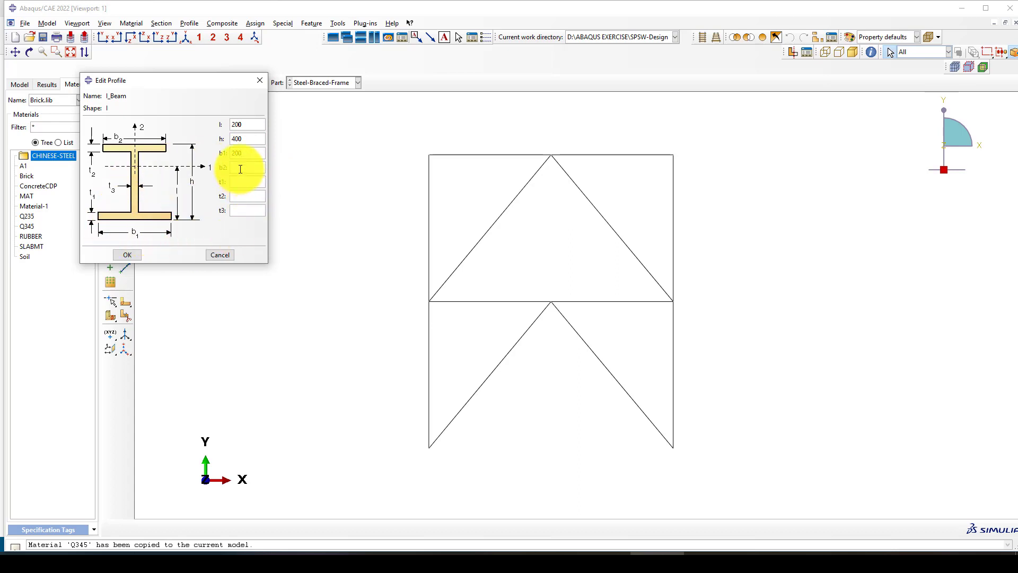
{"action": "left_click", "coordinate": [242, 168]}
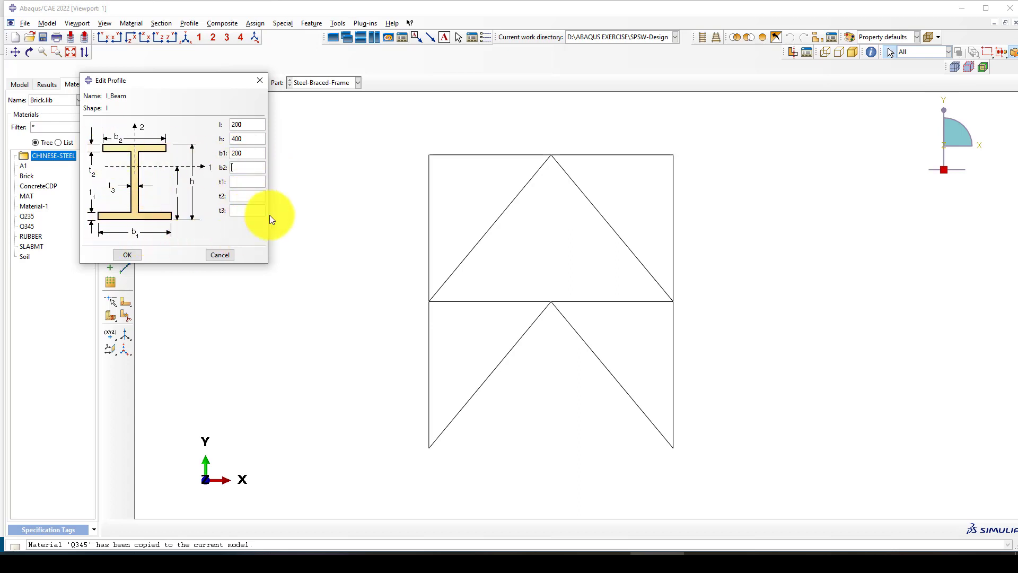
{"action": "type", "text": "200"}
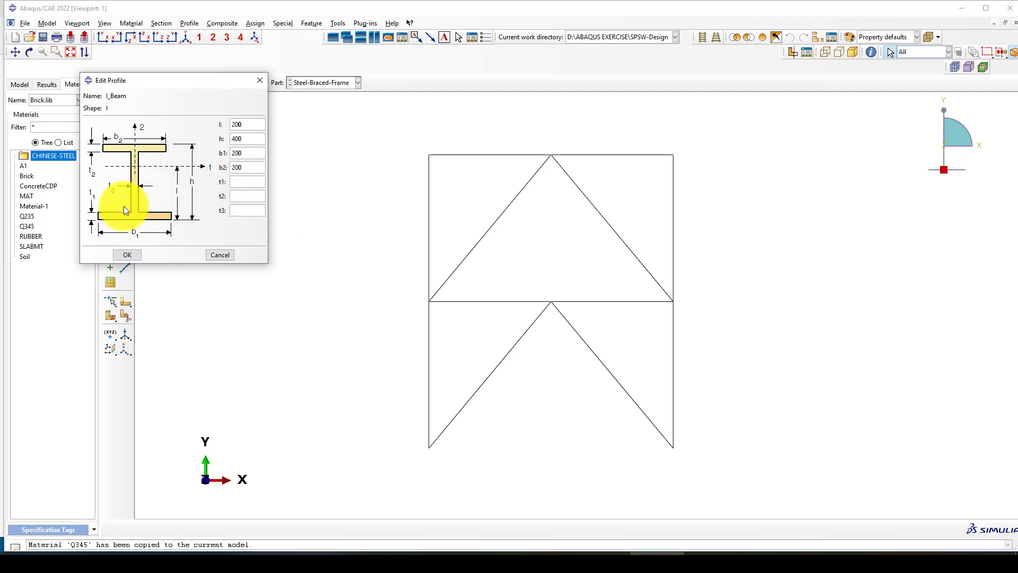
Step: Set I_Beam's flange thicknesses t1 and t2 to 20 and web thickness t3 to 15, and save the profile
{"action": "key", "text": "Tab"}
{"action": "type", "text": "2"}
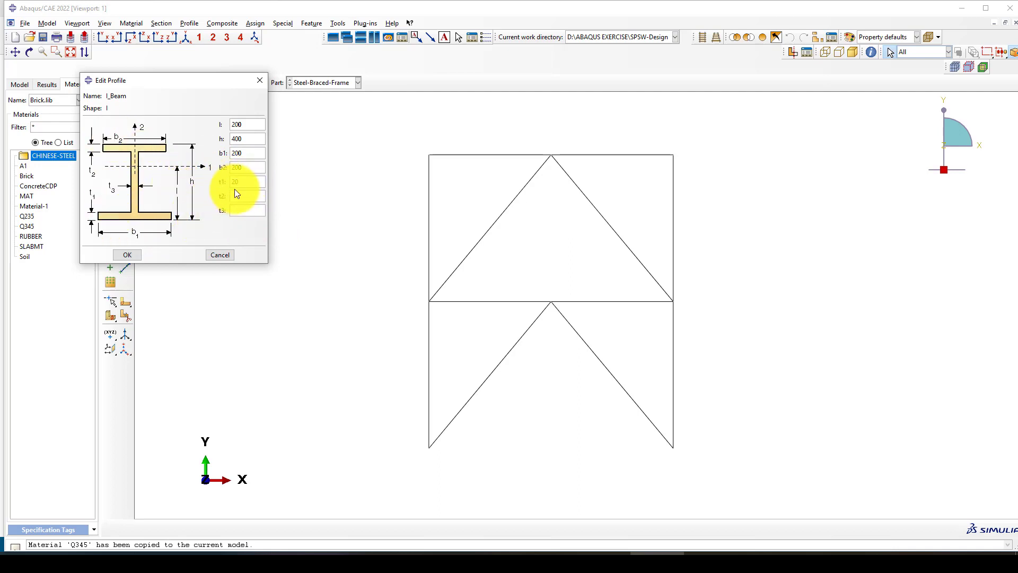
{"action": "type", "text": "20"}
{"action": "key", "text": "Tab"}
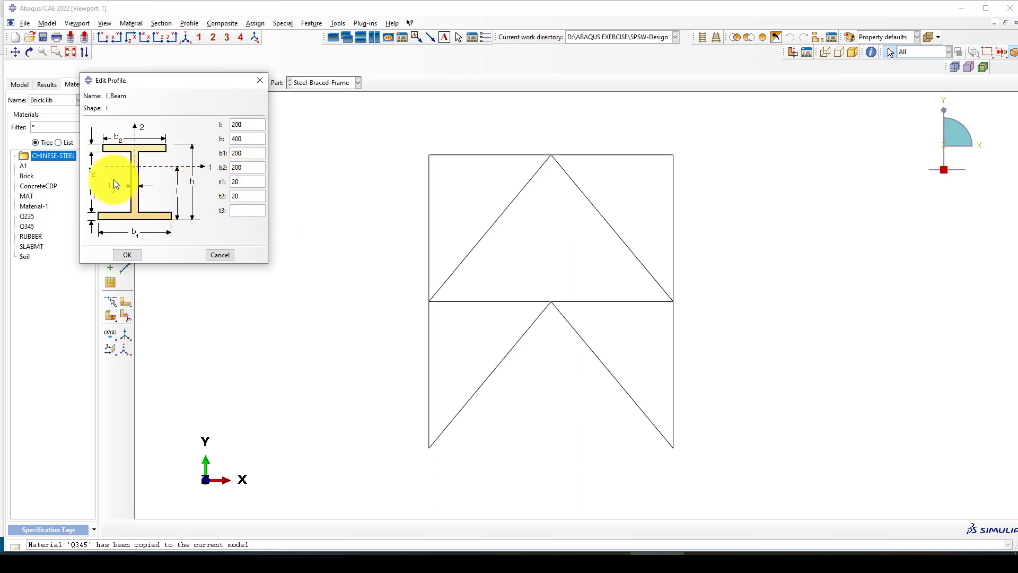
{"action": "type", "text": "20"}
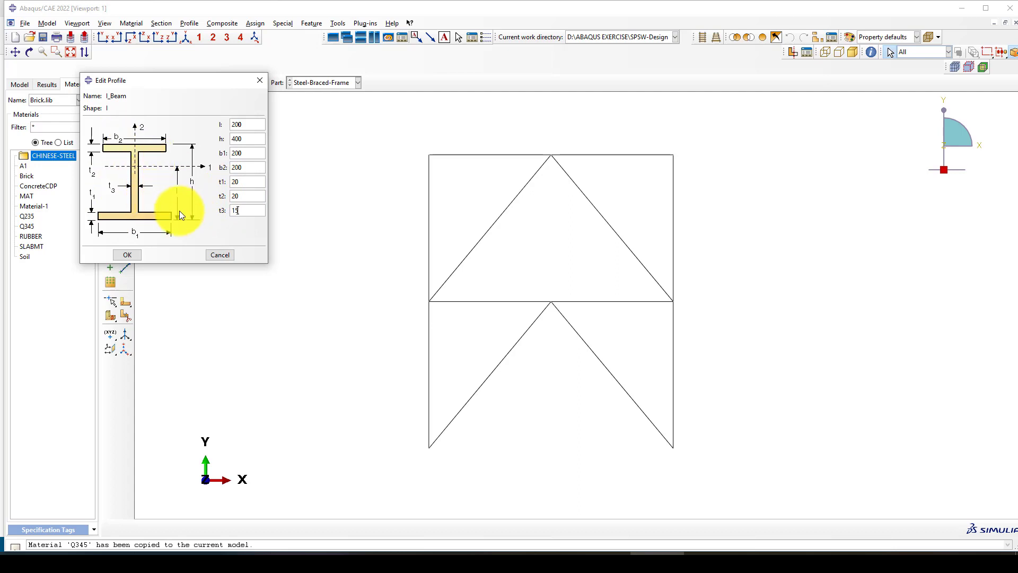
{"action": "left_click", "coordinate": [128, 255]}
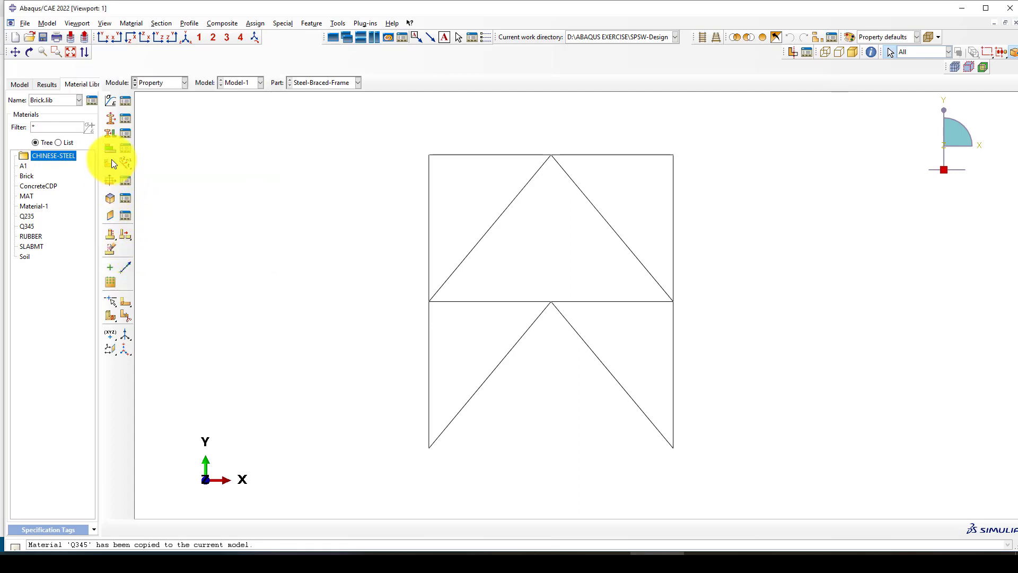
Step: Create an I-shaped profile named I_Column with l 150, height h 300, and flange widths b1 and b2 of 300
{"action": "left_click", "coordinate": [111, 181]}
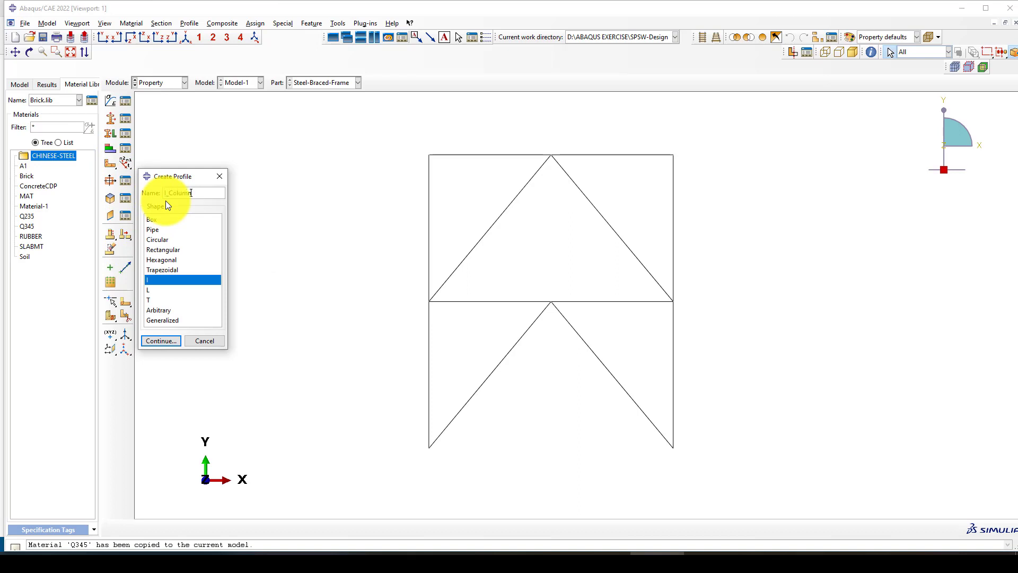
{"action": "left_click", "coordinate": [160, 340]}
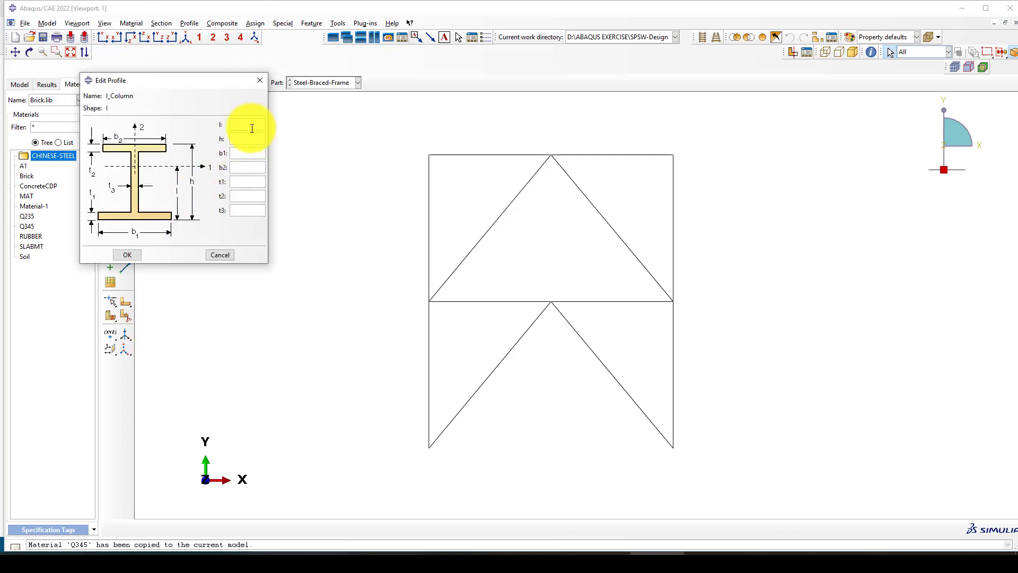
{"action": "type", "text": "150"}
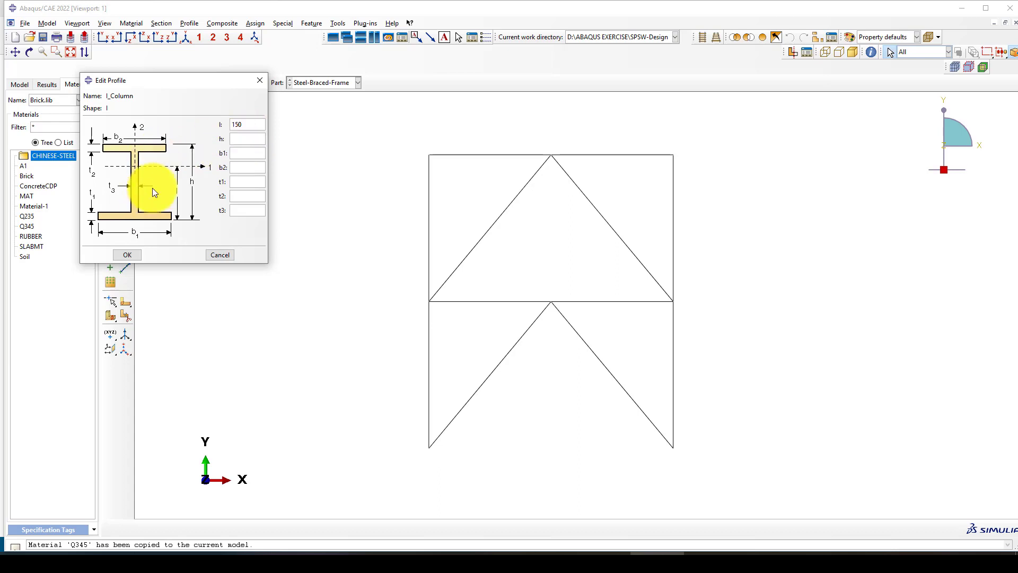
{"action": "type", "text": "300"}
{"action": "left_click", "coordinate": [240, 152]}
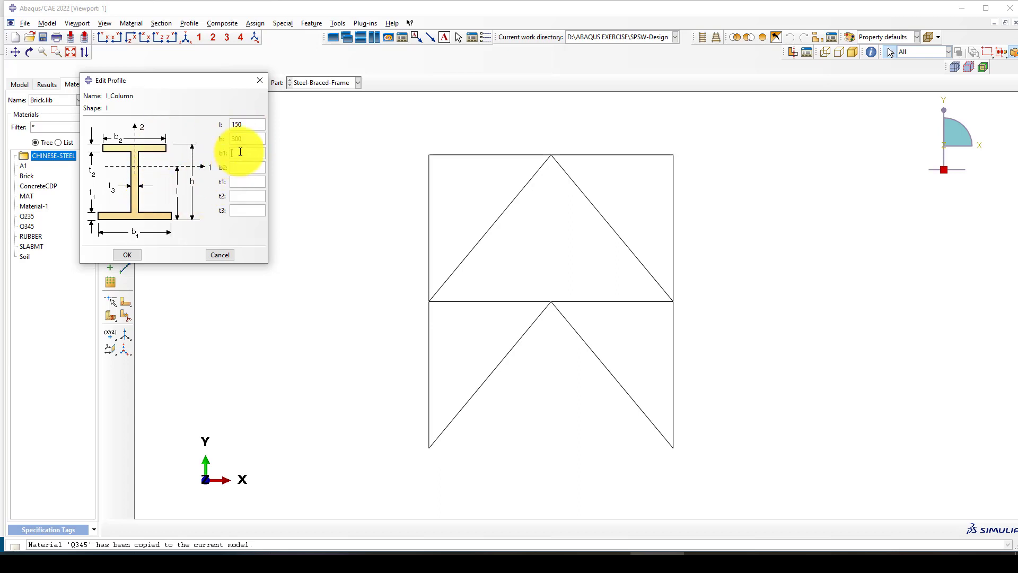
{"action": "type", "text": "300"}
{"action": "left_click", "coordinate": [241, 166]}
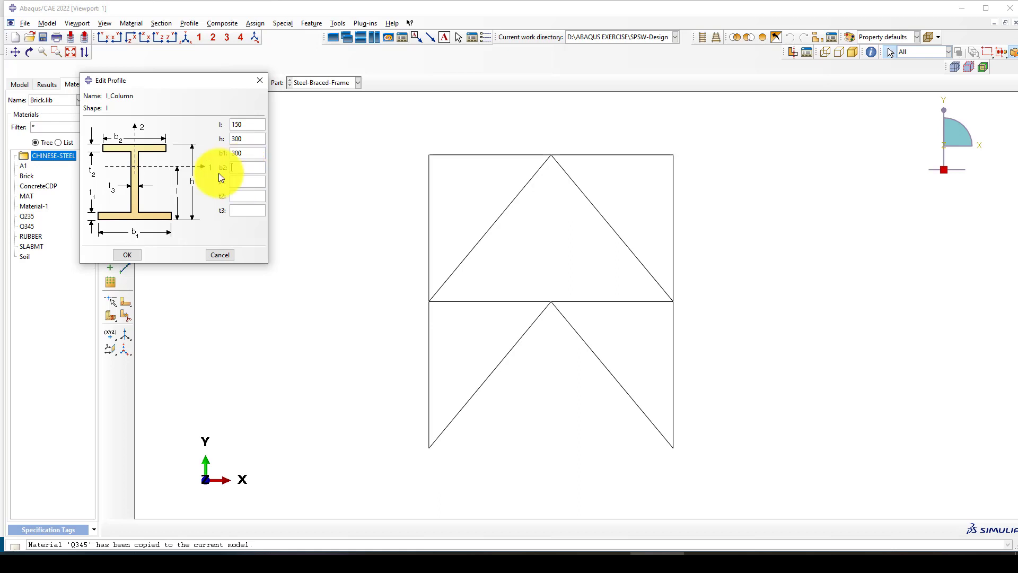
{"action": "type", "text": "300"}
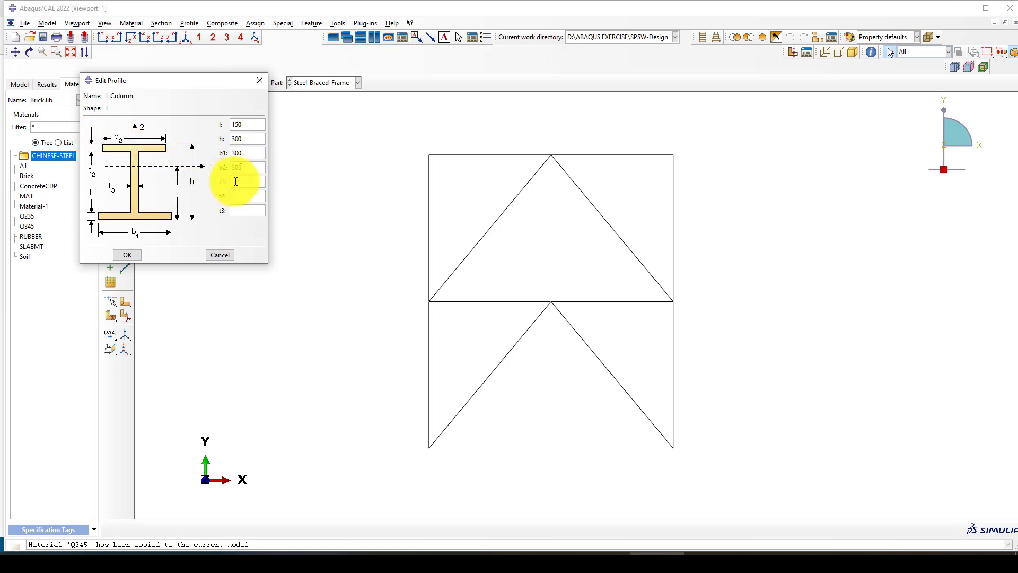
Step: Set I_Column's flange thicknesses t1 and t2 to 18, fill in the web thickness t3, and save the profile
{"action": "left_click", "coordinate": [235, 180]}
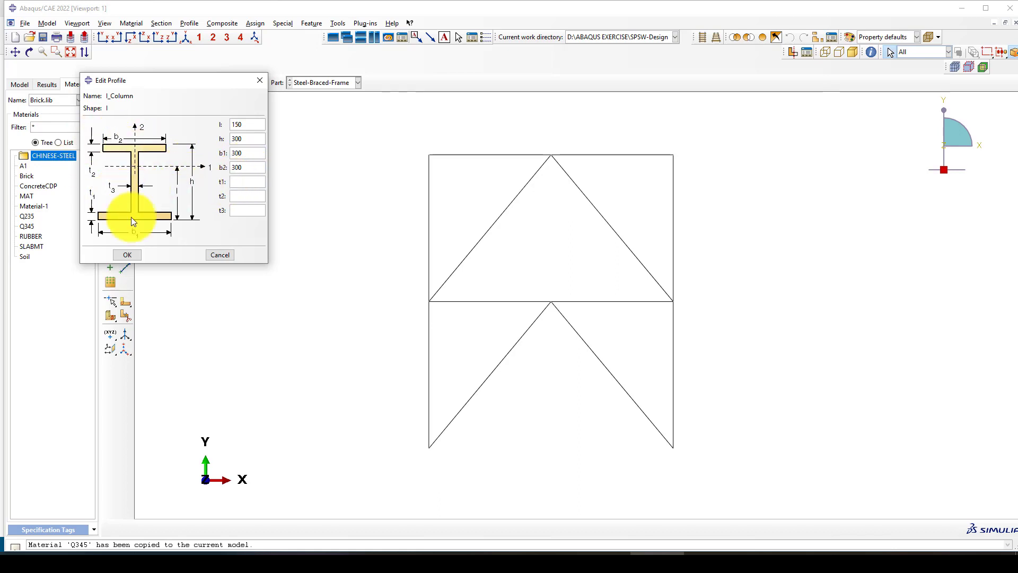
{"action": "type", "text": "18"}
{"action": "left_click", "coordinate": [247, 196]}
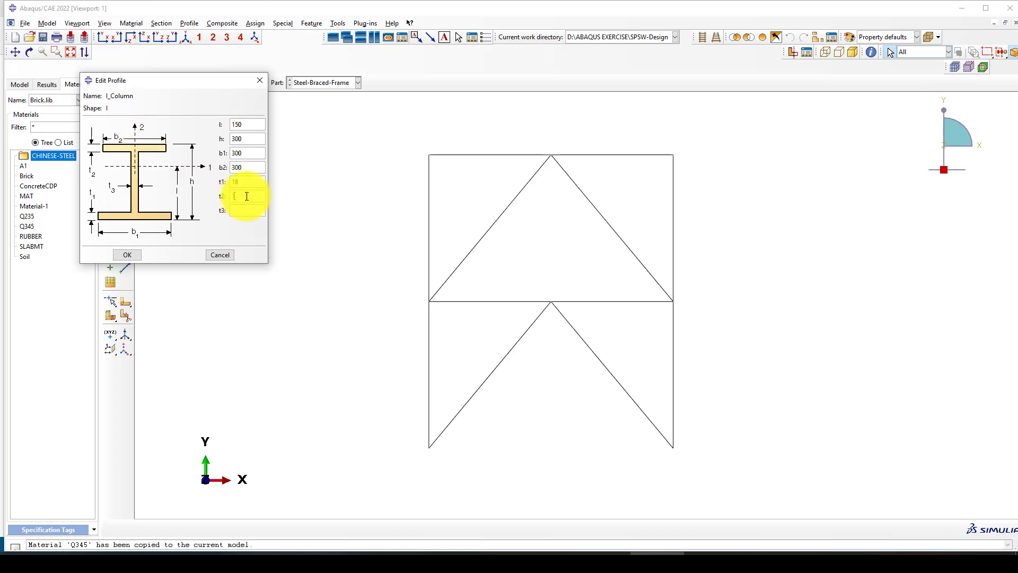
{"action": "type", "text": "18"}
{"action": "key", "text": "Tab"}
{"action": "type", "text": "1"}
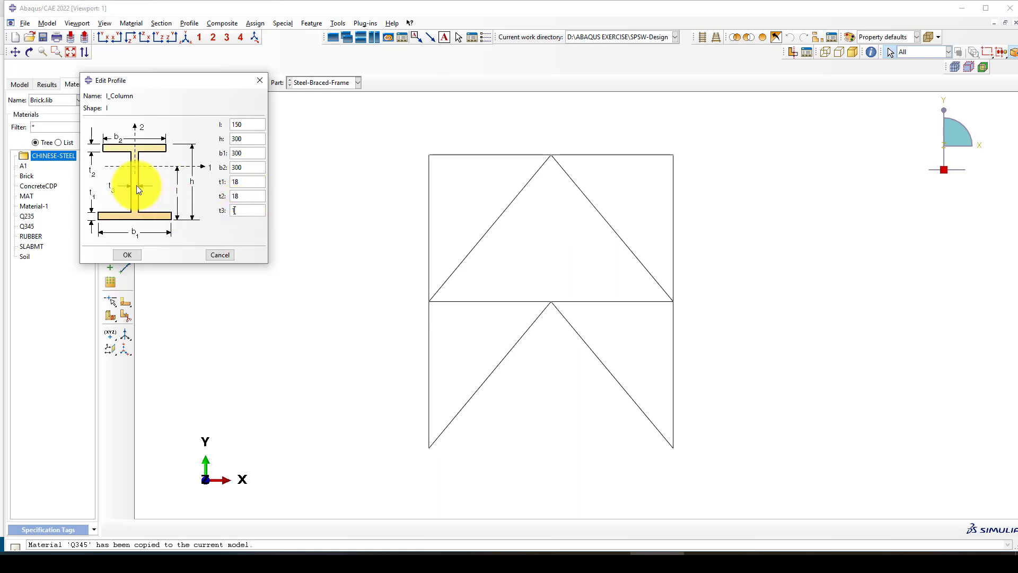
{"action": "left_click", "coordinate": [127, 255]}
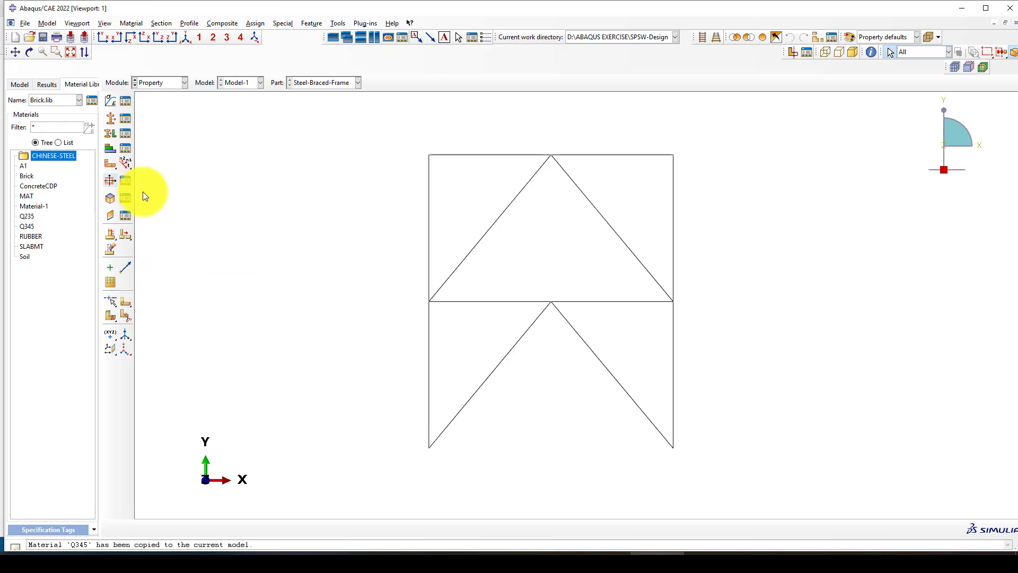
Step: Create a box-shaped profile named Box
{"action": "left_click", "coordinate": [110, 180]}
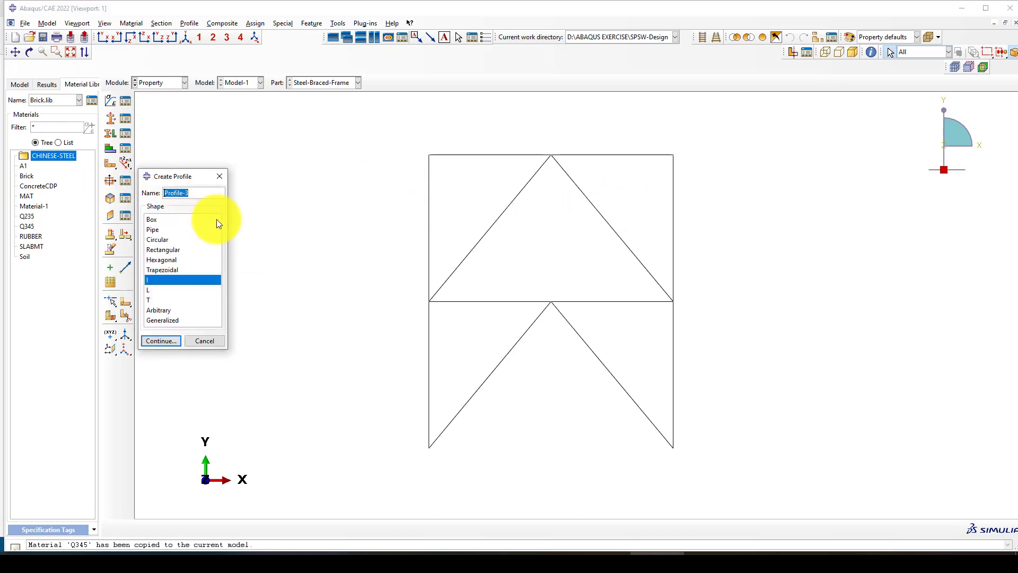
{"action": "type", "text": "B"}
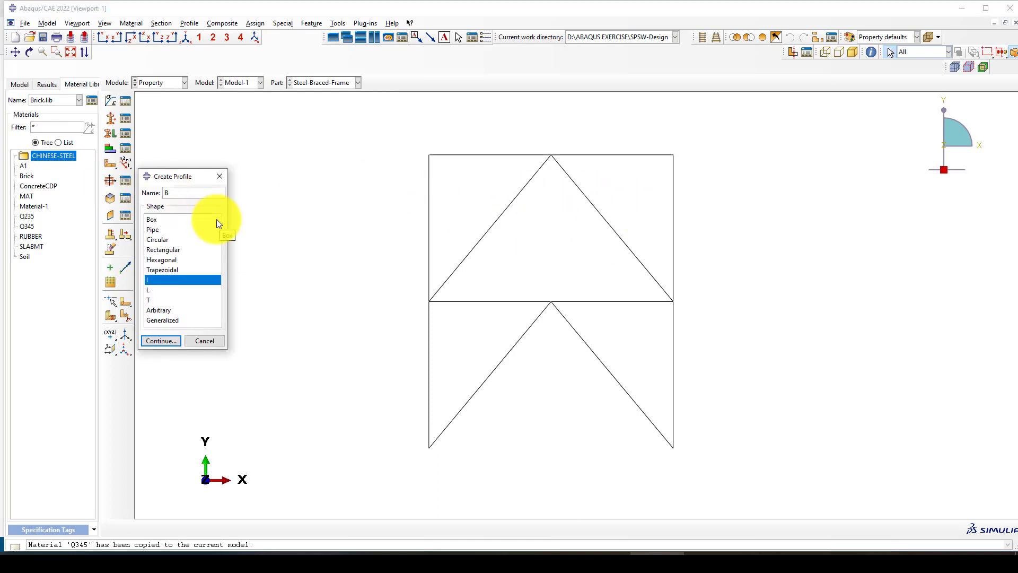
{"action": "type", "text": "ox"}
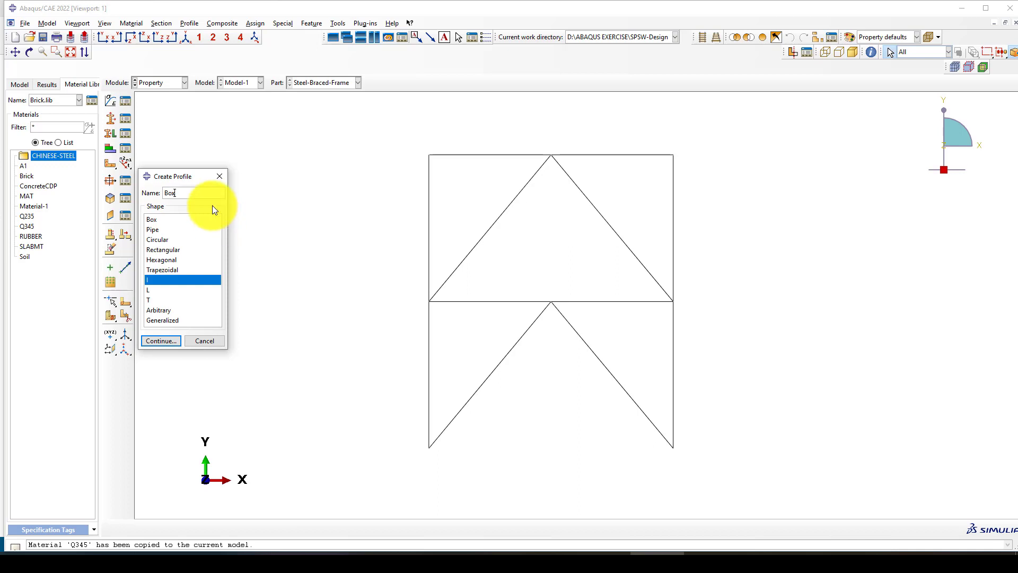
{"action": "left_click", "coordinate": [156, 219]}
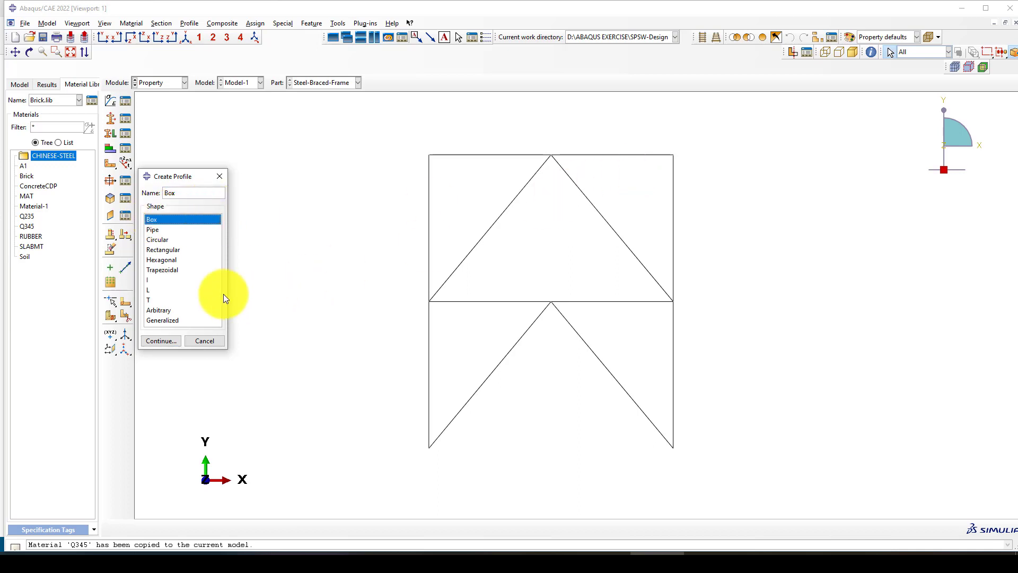
{"action": "left_click", "coordinate": [160, 341]}
Step: Set the Box profile's width a to 200, height b to 150 and uniform thickness to 12, and save the profile
{"action": "left_click", "coordinate": [470, 189]}
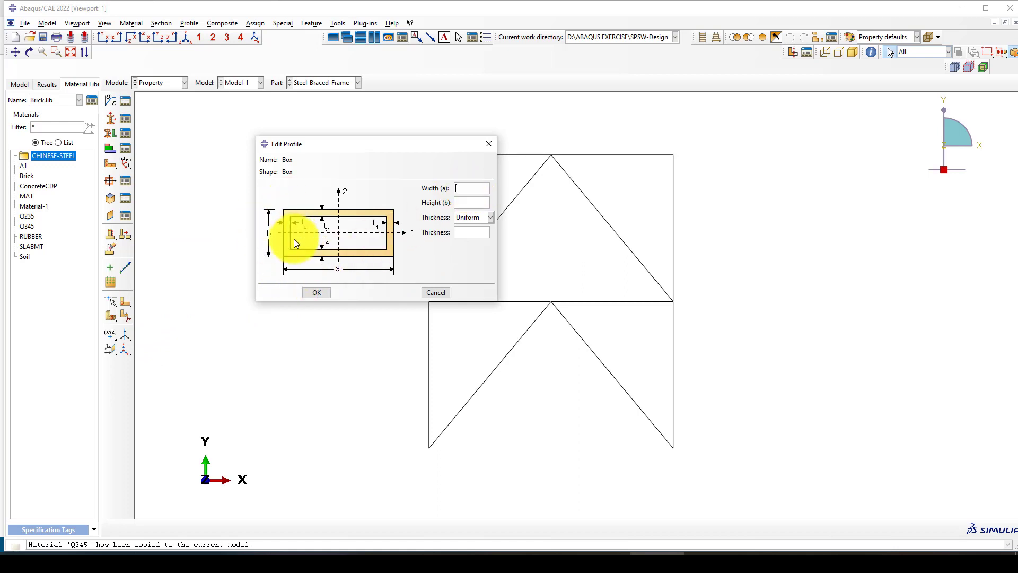
{"action": "type", "text": "200"}
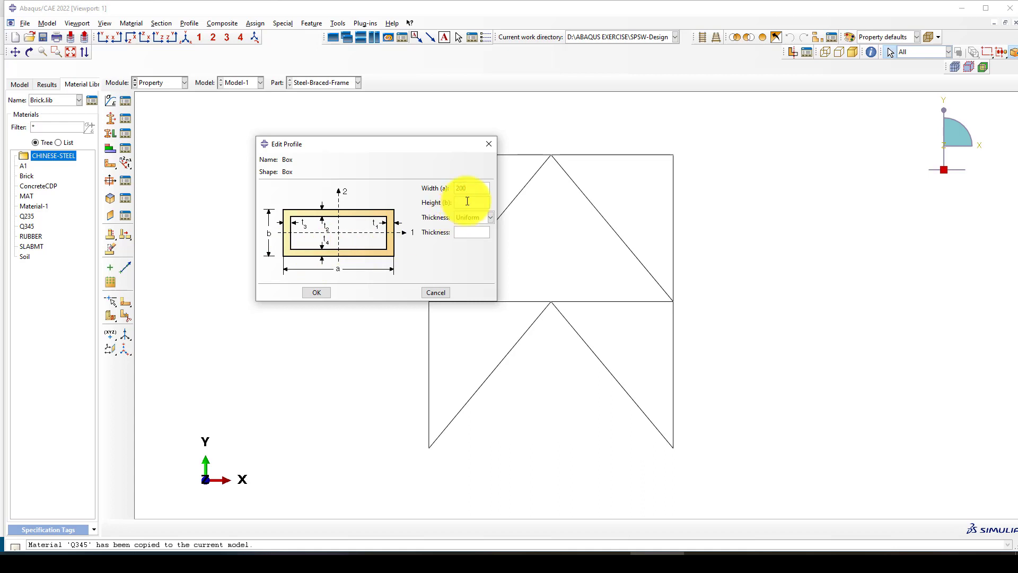
{"action": "type", "text": "150"}
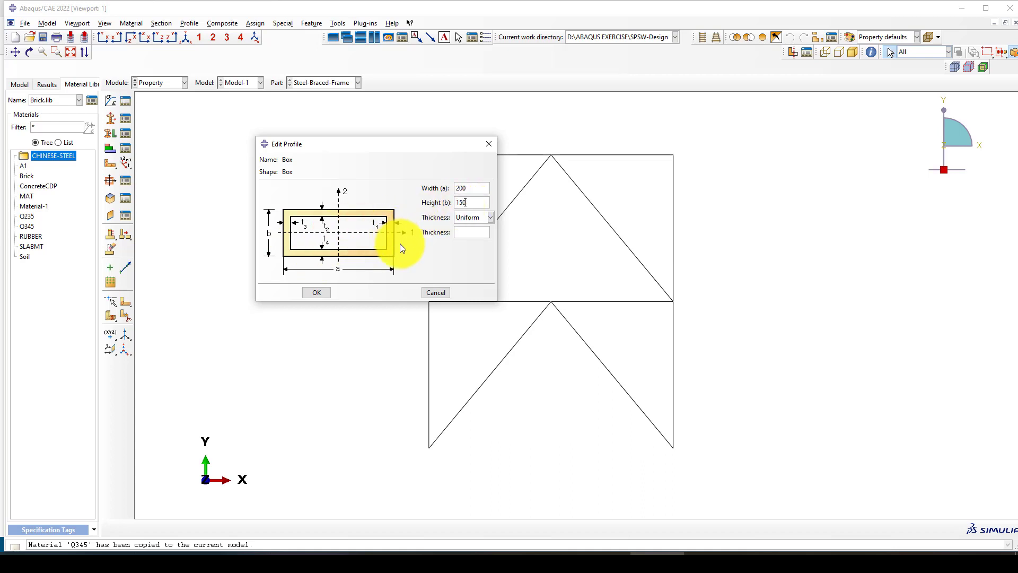
{"action": "key", "text": "Tab"}
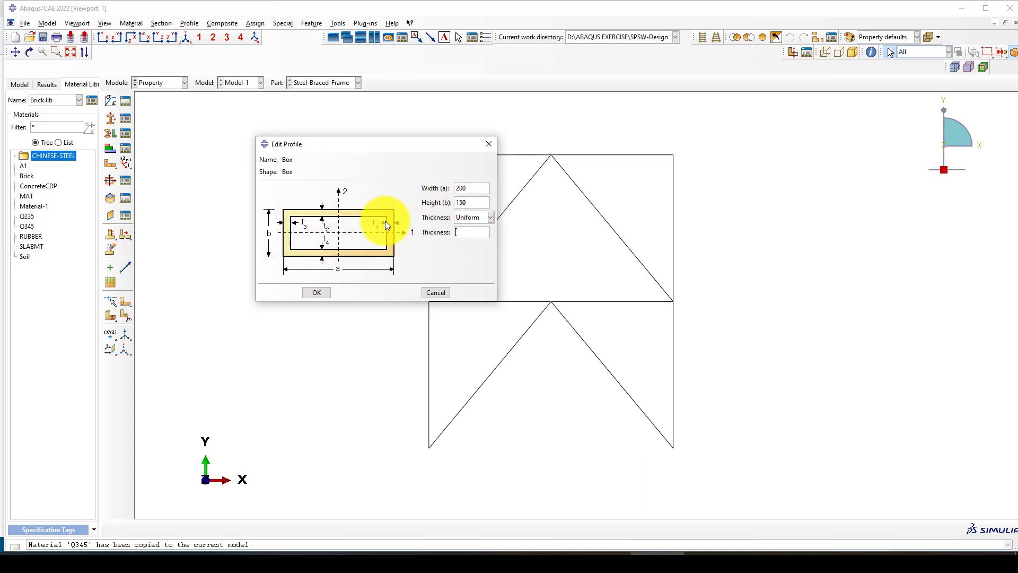
{"action": "type", "text": "10"}
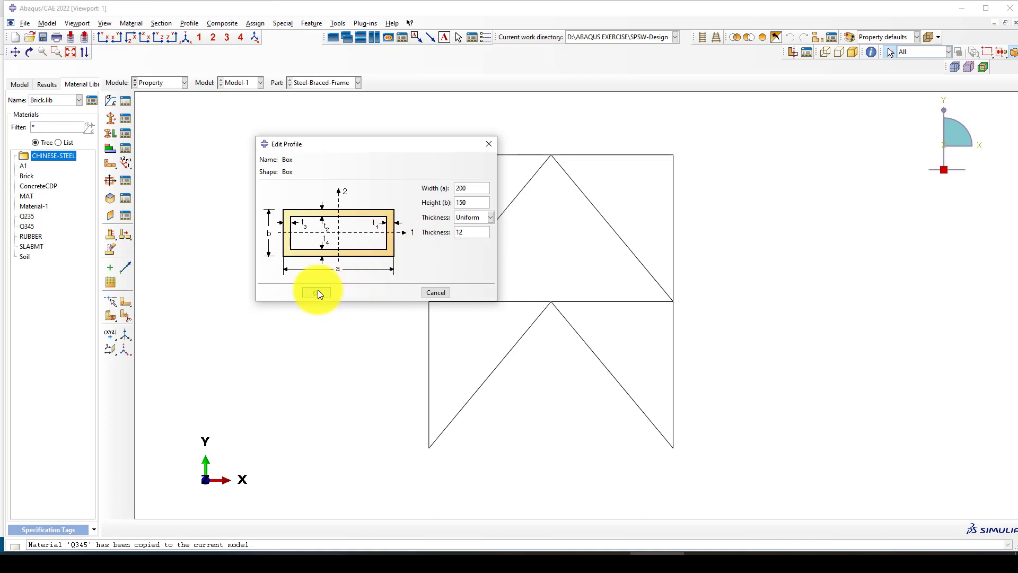
{"action": "left_click", "coordinate": [318, 291]}
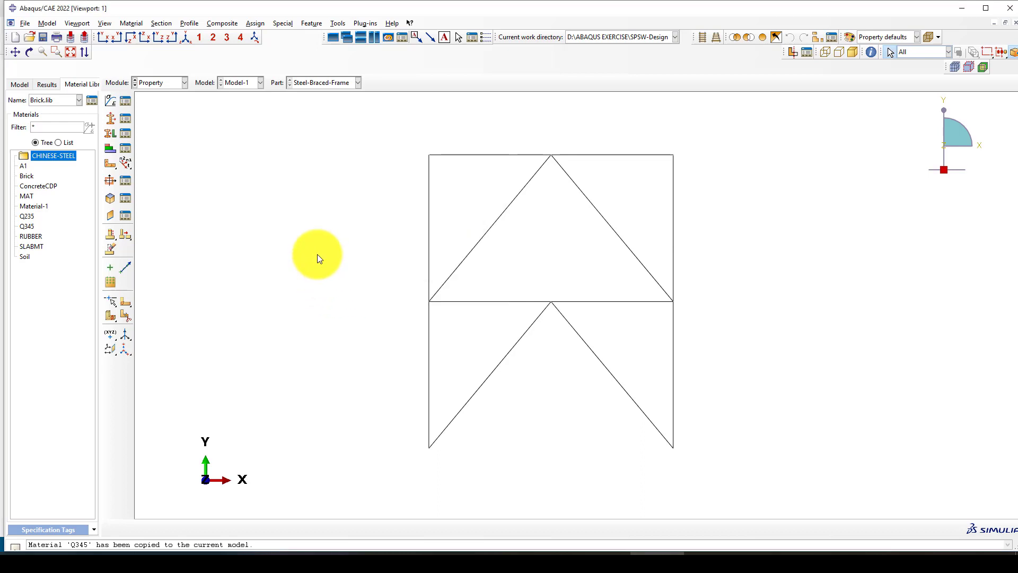
Step: Create a beam section named Column using the I_Column profile and Q345 material
{"action": "left_click", "coordinate": [109, 119]}
{"action": "type", "text": "Column"}
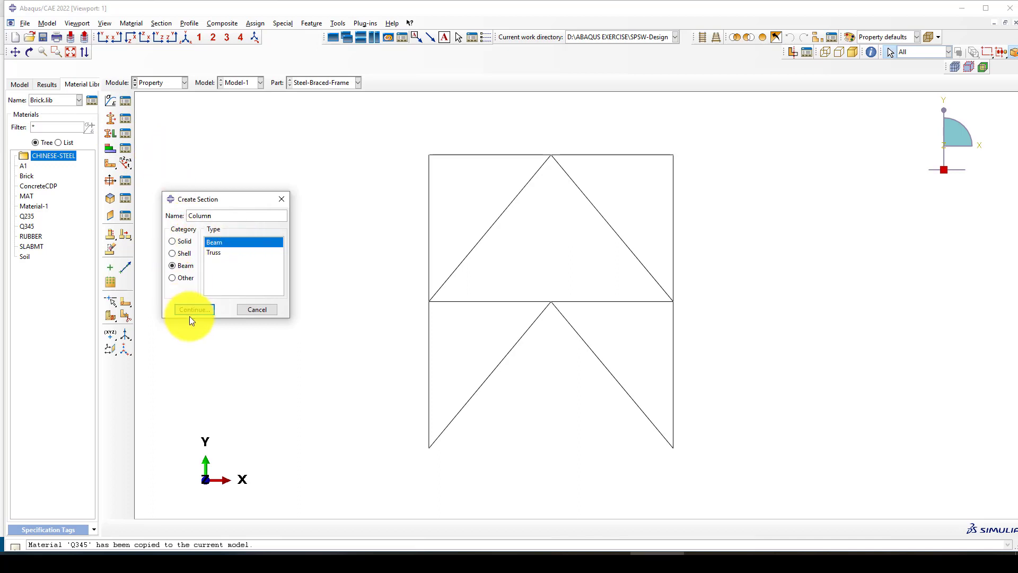
{"action": "left_click", "coordinate": [210, 309]}
{"action": "left_click", "coordinate": [454, 159]}
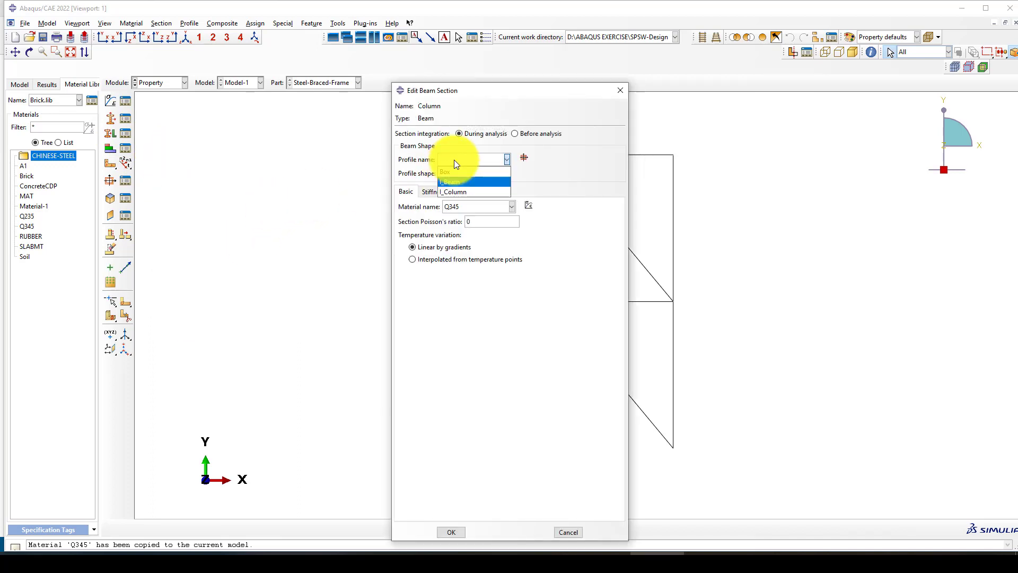
{"action": "left_click", "coordinate": [454, 192]}
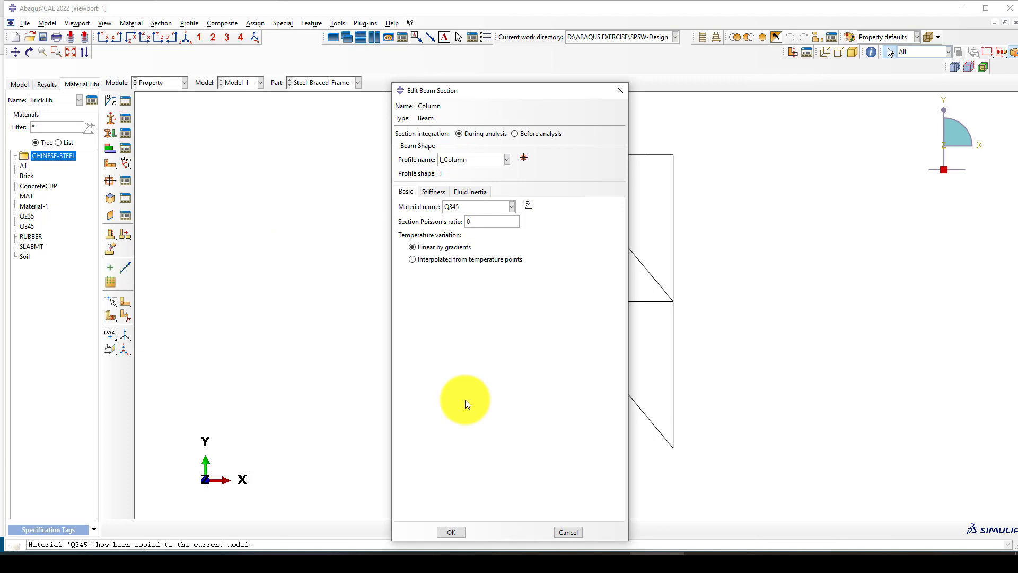
{"action": "left_click", "coordinate": [457, 536]}
Step: Create a beam section named beam using the I_Beam profile and Q345 material
{"action": "left_click", "coordinate": [108, 135]}
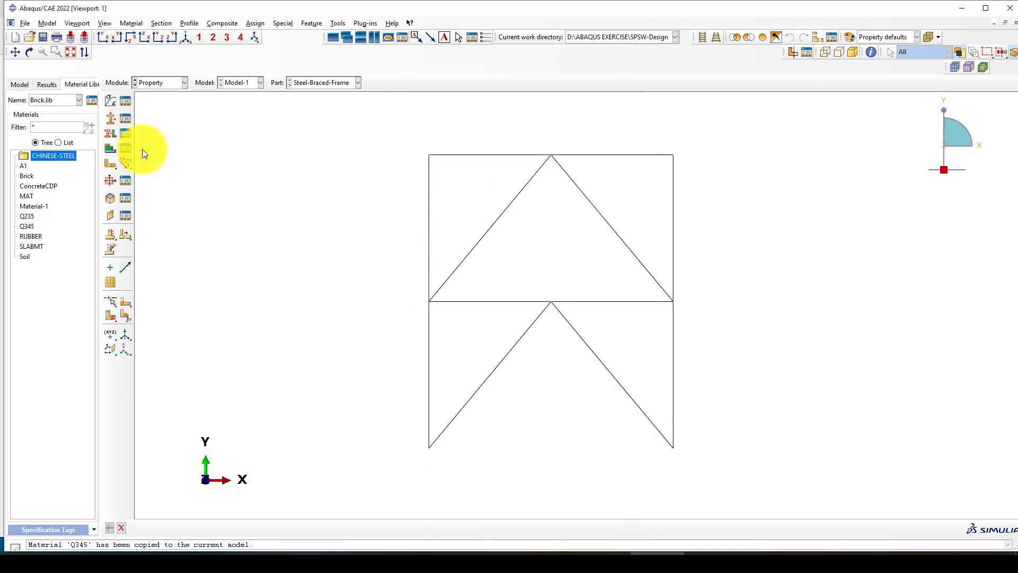
{"action": "left_click", "coordinate": [114, 121]}
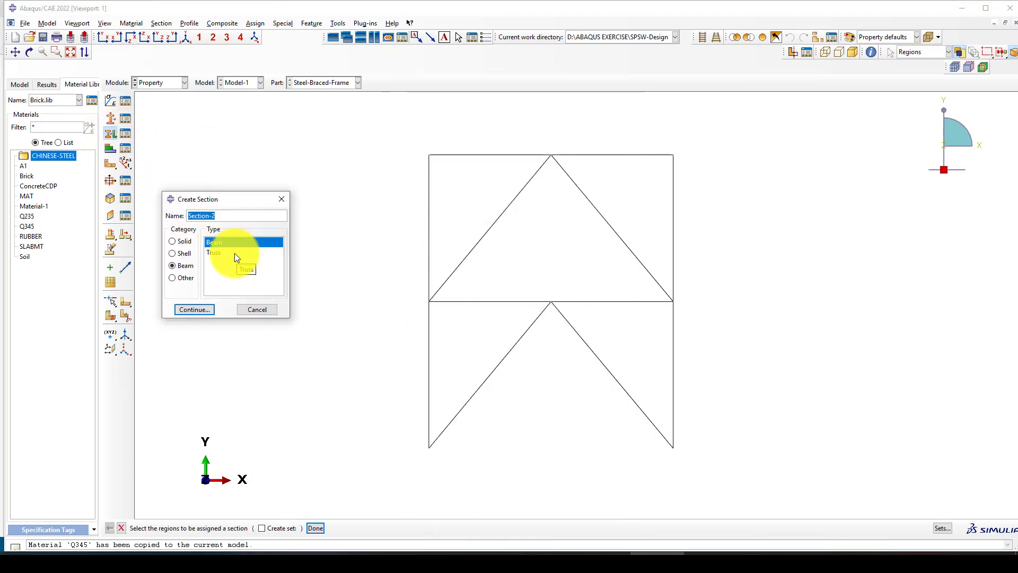
{"action": "type", "text": "beam"}
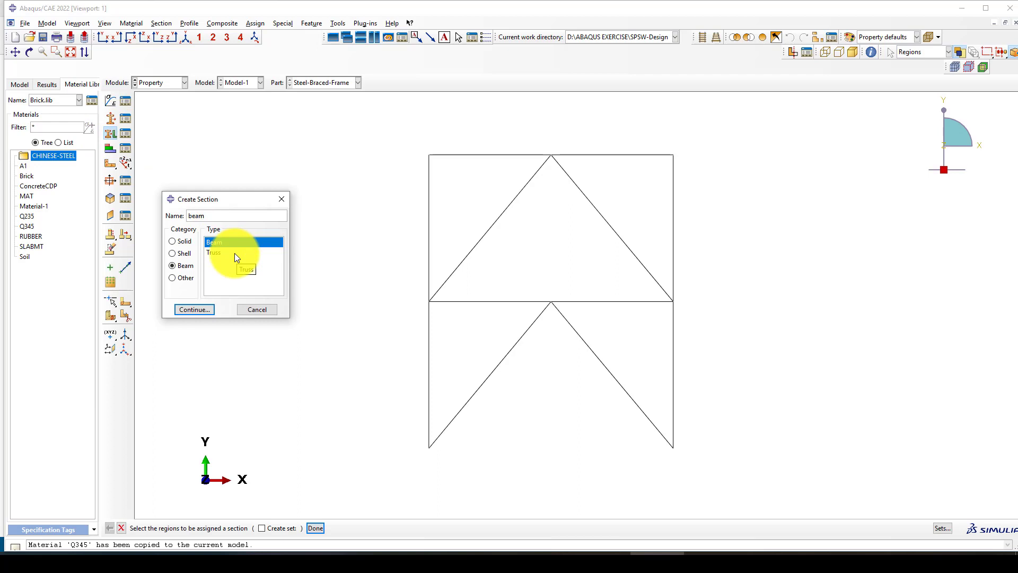
{"action": "left_click", "coordinate": [192, 313]}
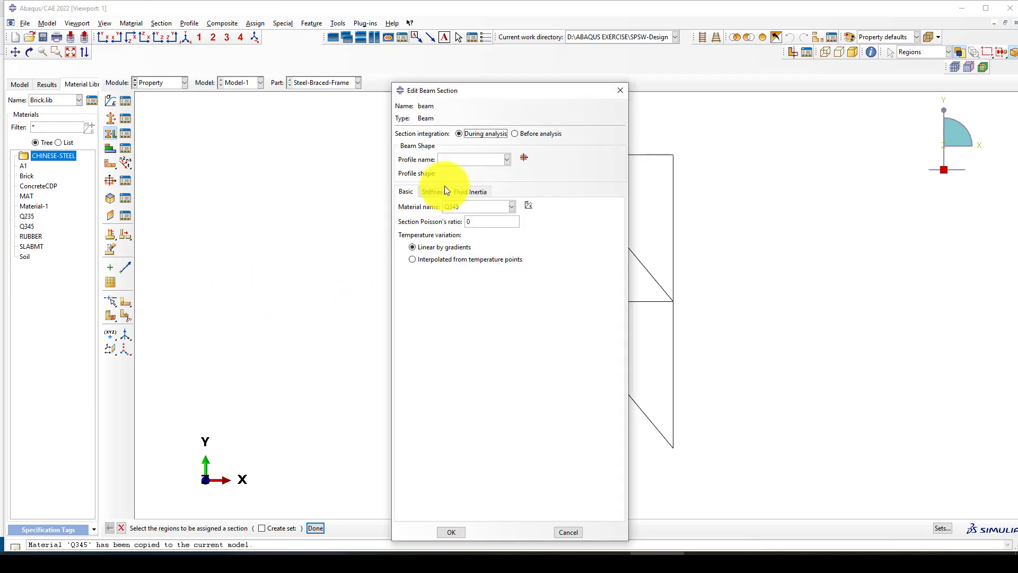
{"action": "left_click", "coordinate": [451, 158]}
{"action": "left_click", "coordinate": [457, 182]}
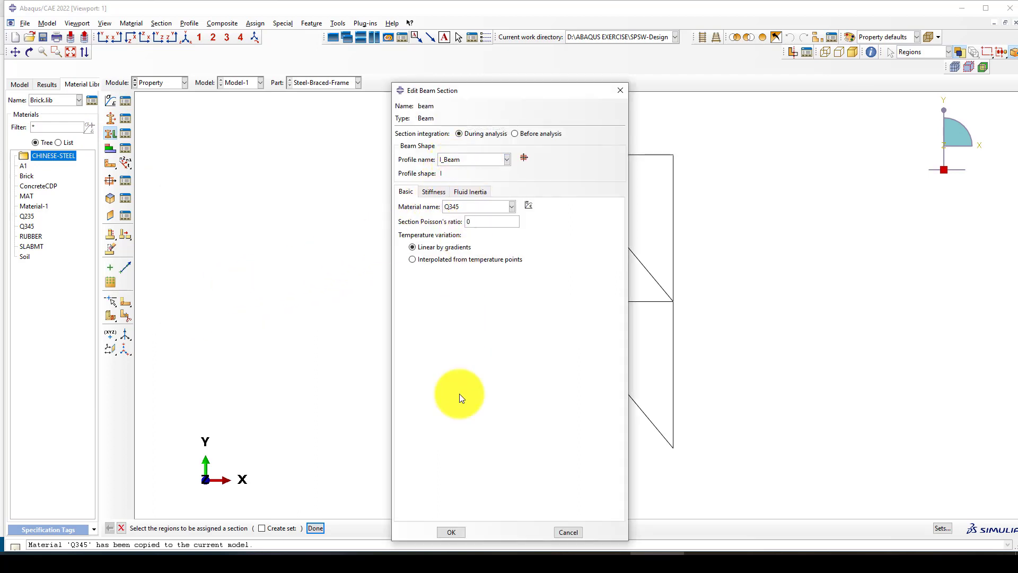
{"action": "left_click", "coordinate": [461, 529]}
Step: Create a beam section named Braced using the Box profile and Q345 material
{"action": "left_click", "coordinate": [111, 120]}
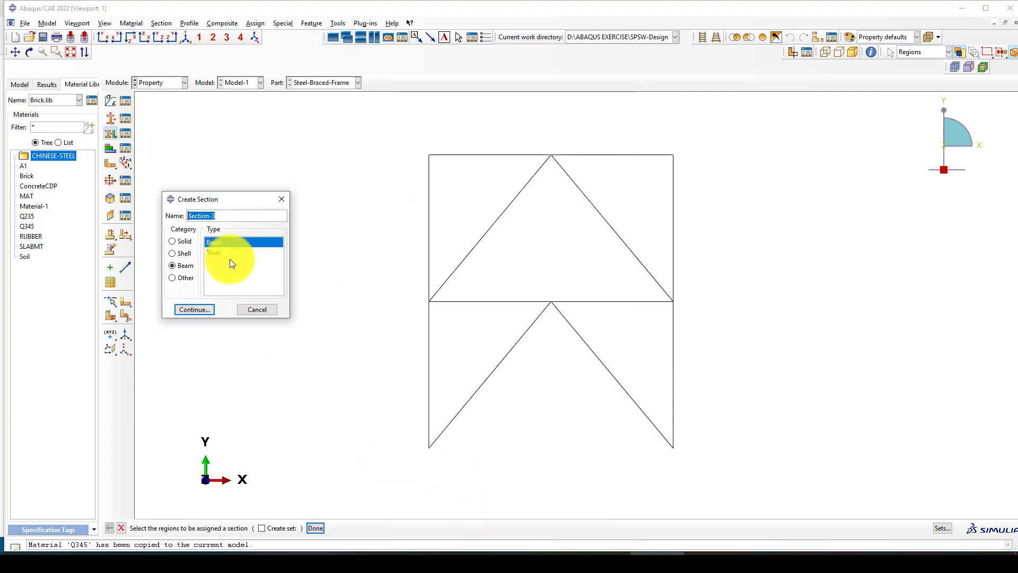
{"action": "type", "text": "Brsced"}
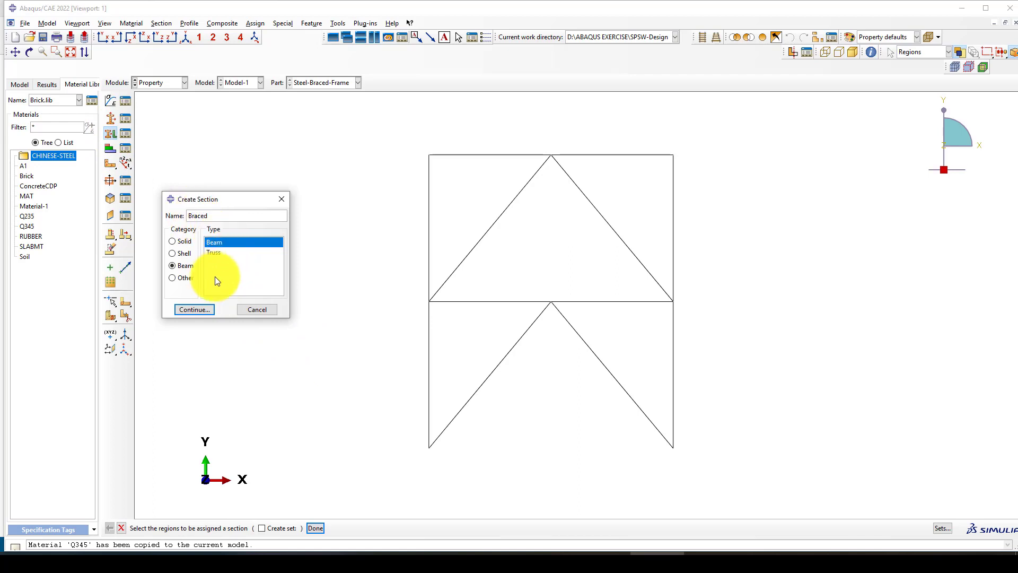
{"action": "left_click", "coordinate": [191, 310]}
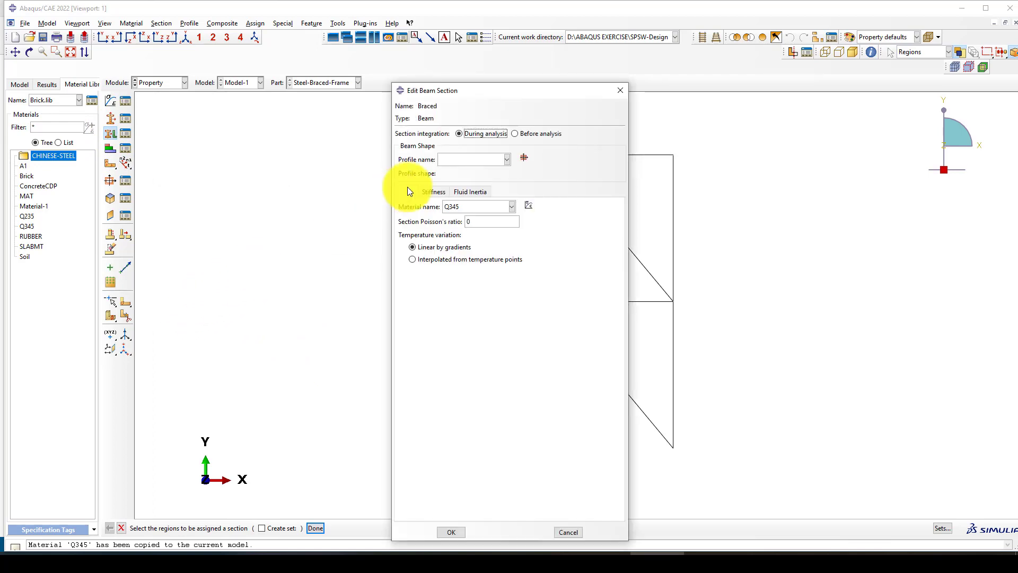
{"action": "left_click", "coordinate": [446, 159]}
{"action": "left_click", "coordinate": [454, 179]}
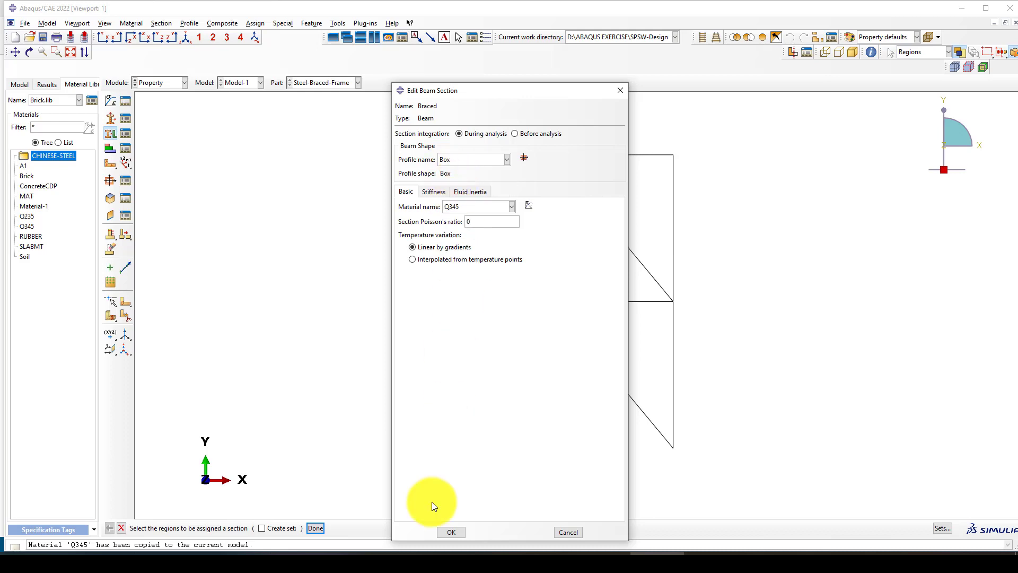
{"action": "left_click", "coordinate": [457, 532]}
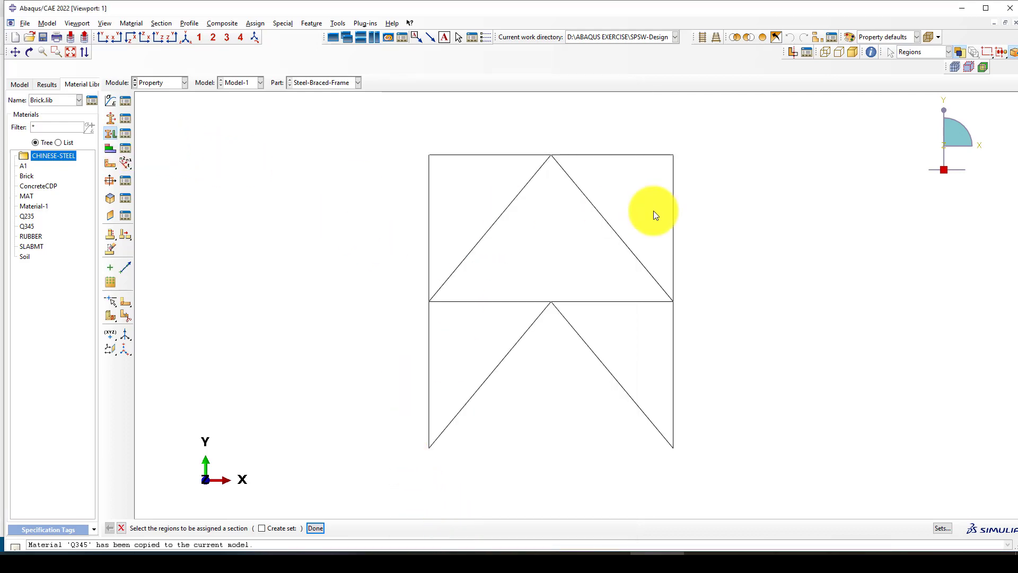
Step: Assign the Braced section to the four diagonal braces in both storeys
{"action": "left_click", "coordinate": [479, 221]}
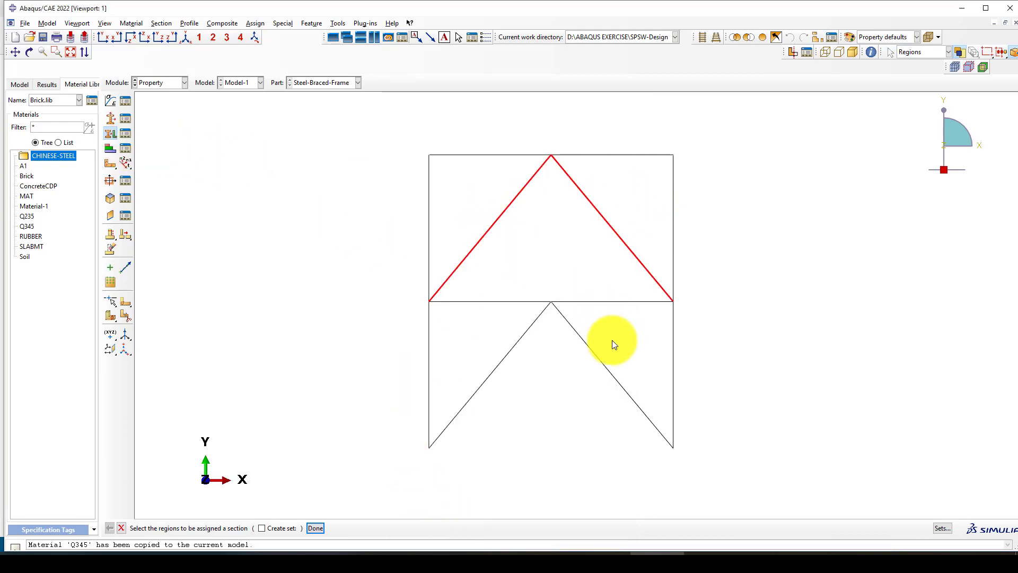
{"action": "left_click", "coordinate": [462, 357], "text": "shift"}
{"action": "middle_click", "coordinate": [462, 352]}
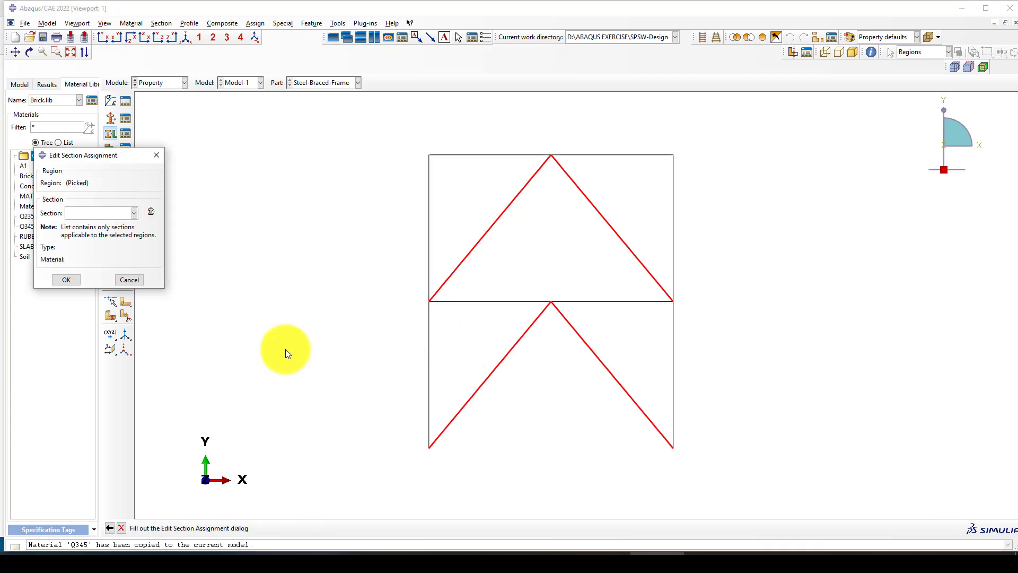
{"action": "left_click", "coordinate": [74, 213]}
{"action": "left_click", "coordinate": [81, 225]}
{"action": "left_click", "coordinate": [66, 282]}
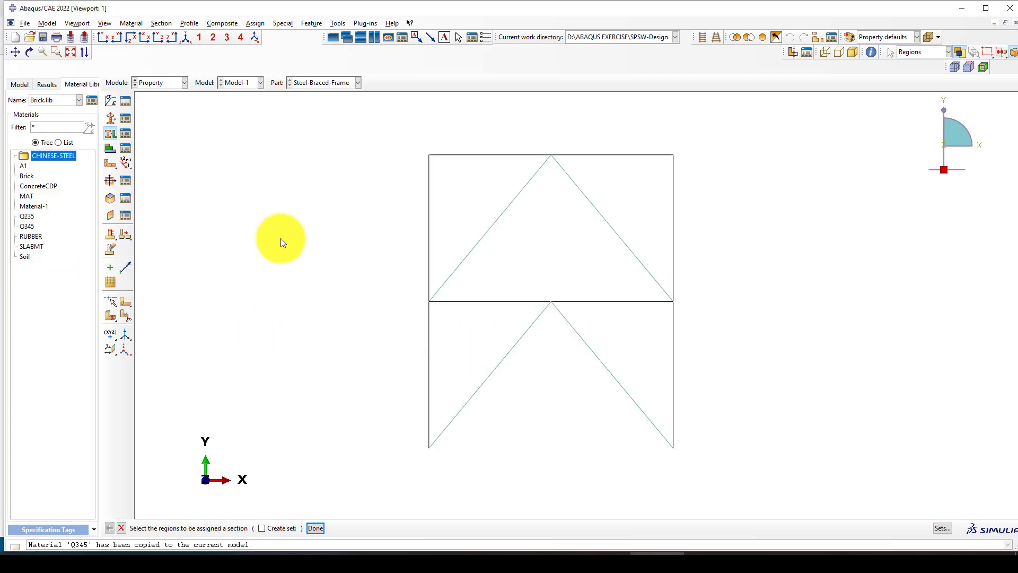
Step: Assign the Column section to the four vertical column segments on both sides of the frame
{"action": "left_click", "coordinate": [388, 204]}
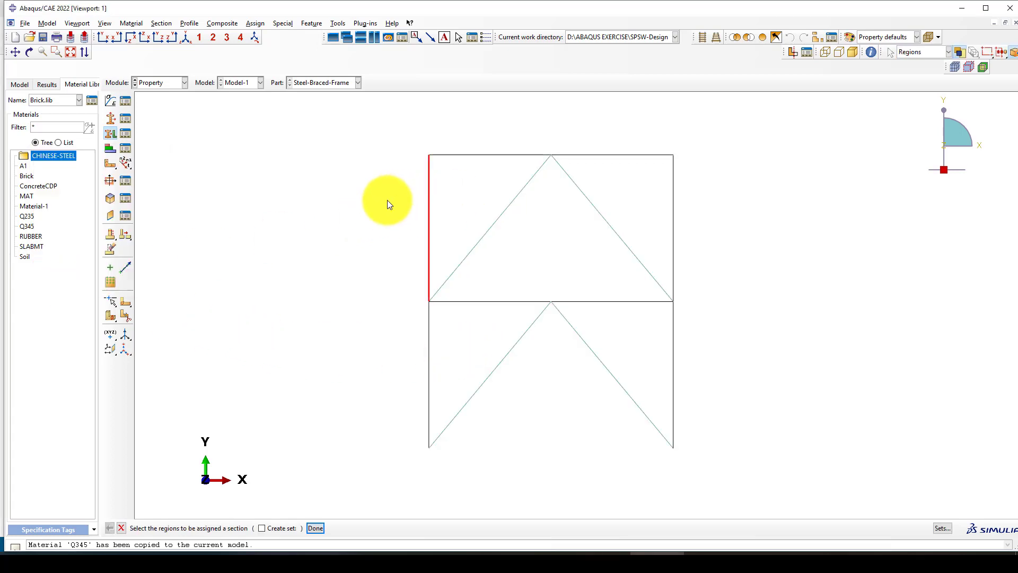
{"action": "left_click", "coordinate": [399, 338], "text": "shift"}
{"action": "left_click", "coordinate": [669, 231], "text": "shift"}
{"action": "left_click", "coordinate": [668, 361], "text": "shift"}
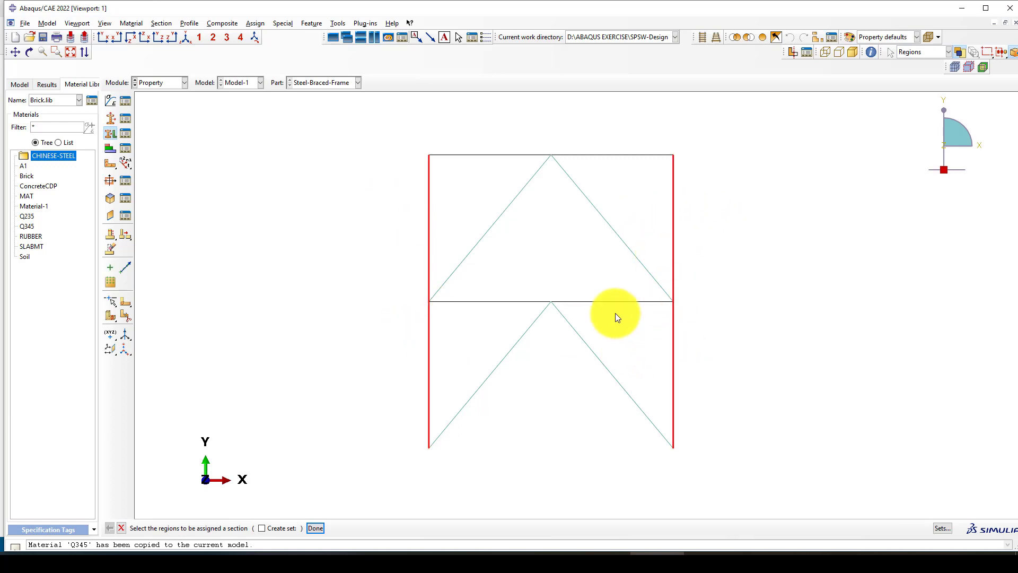
{"action": "middle_click", "coordinate": [615, 313]}
{"action": "left_click", "coordinate": [88, 213]}
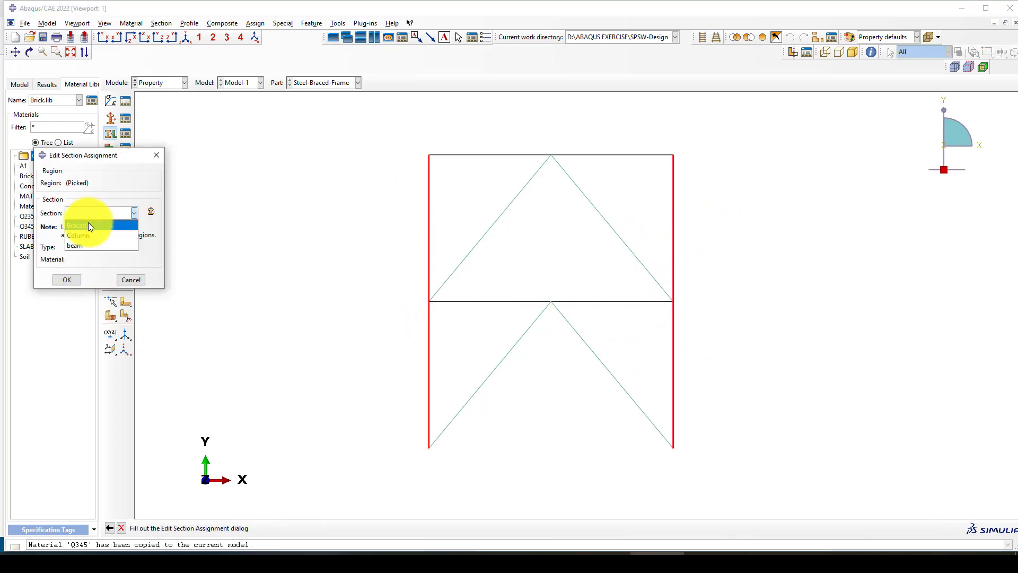
{"action": "left_click", "coordinate": [88, 235]}
{"action": "left_click", "coordinate": [68, 280]}
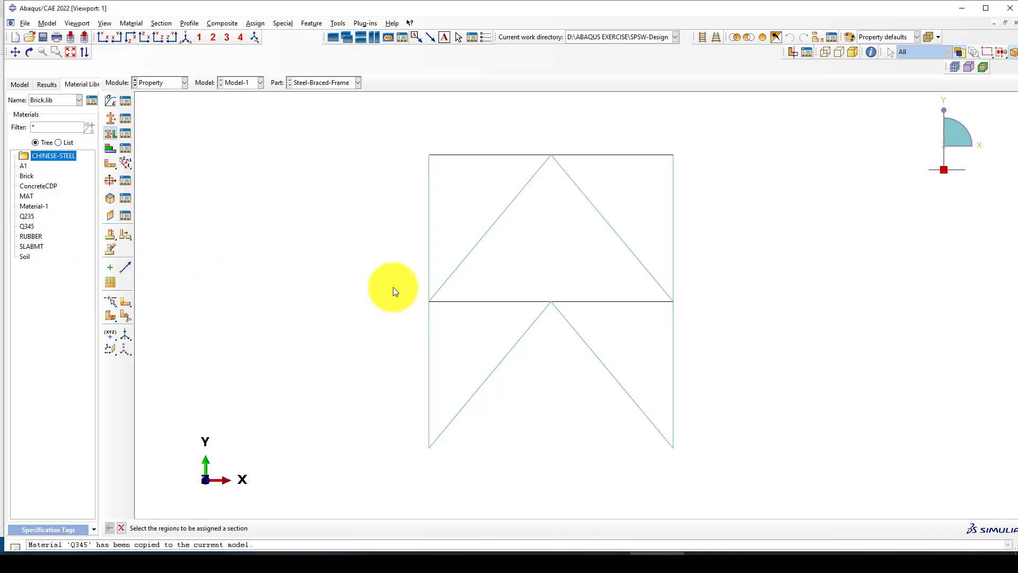
Step: Assign the beam section to the four horizontal beam segments at the roof and first-storey levels
{"action": "left_click", "coordinate": [483, 156]}
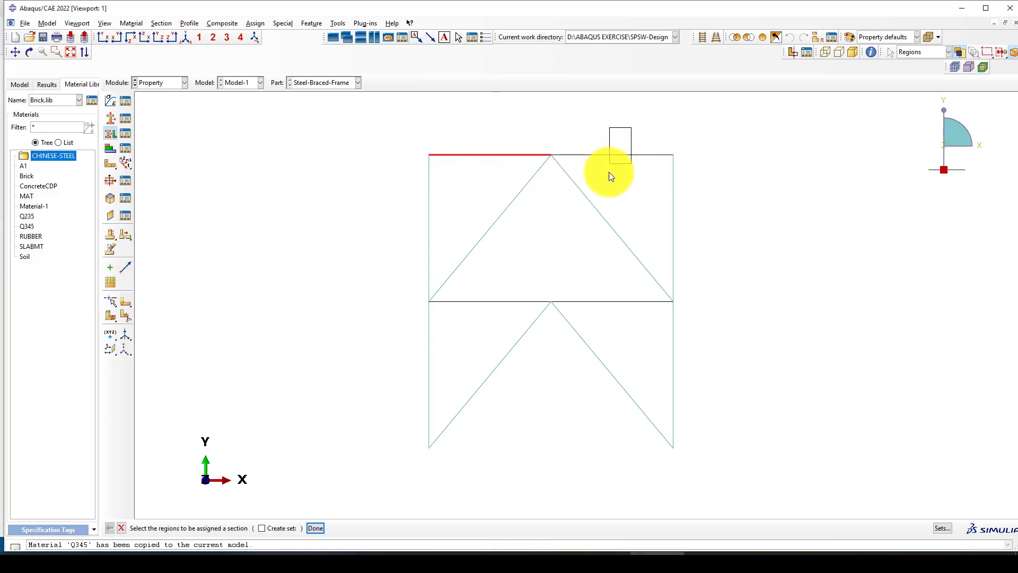
{"action": "left_click_drag", "start_coordinate": [611, 176], "coordinate": [610, 165], "text": "shift"}
{"action": "left_click", "coordinate": [604, 306], "text": "shift"}
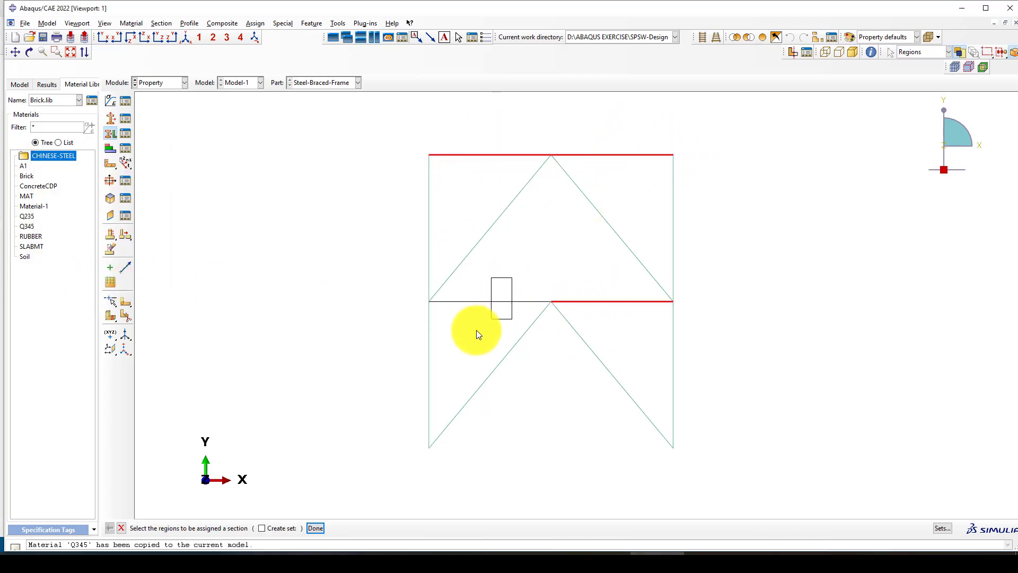
{"action": "left_click_drag", "start_coordinate": [476, 330], "coordinate": [465, 337], "text": "shift"}
{"action": "middle_click", "coordinate": [464, 338]}
{"action": "left_click", "coordinate": [97, 212]}
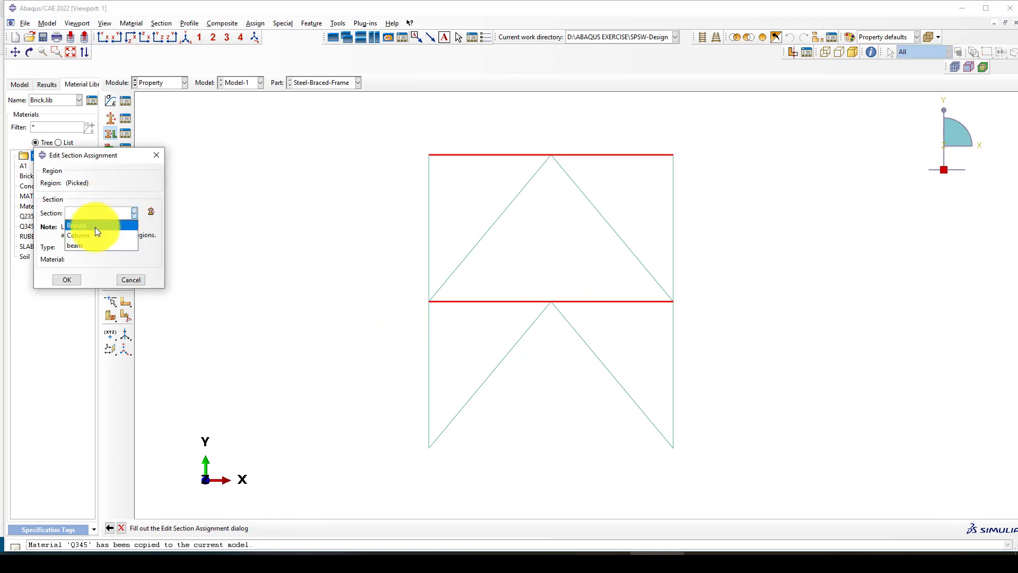
{"action": "left_click", "coordinate": [95, 231]}
{"action": "left_click", "coordinate": [67, 281]}
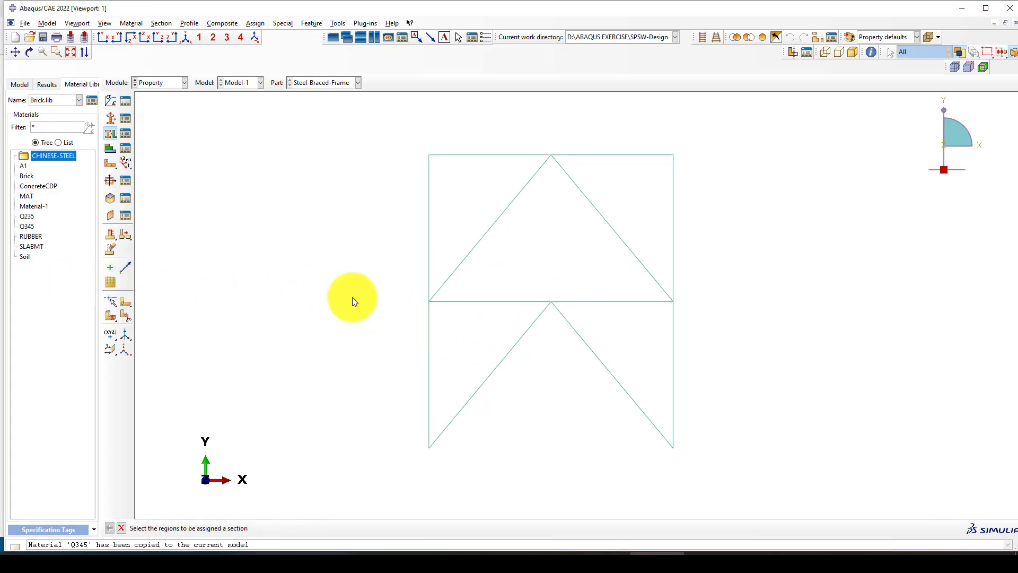
Step: Assign a beam section orientation to the columns on both sides of the frame, accepting the default n1 direction
{"action": "left_click", "coordinate": [125, 163]}
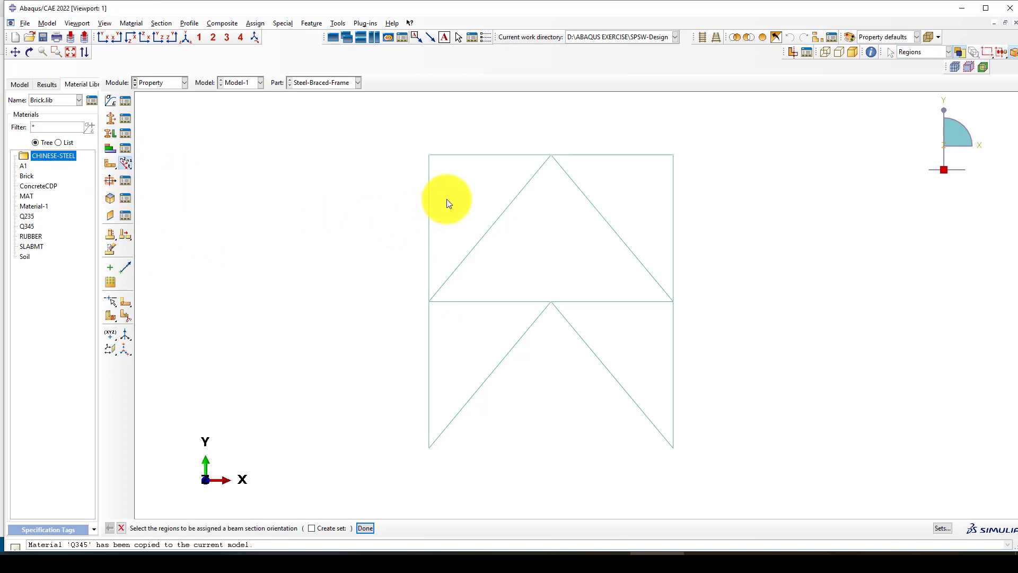
{"action": "left_click_drag", "start_coordinate": [448, 196], "coordinate": [379, 343]}
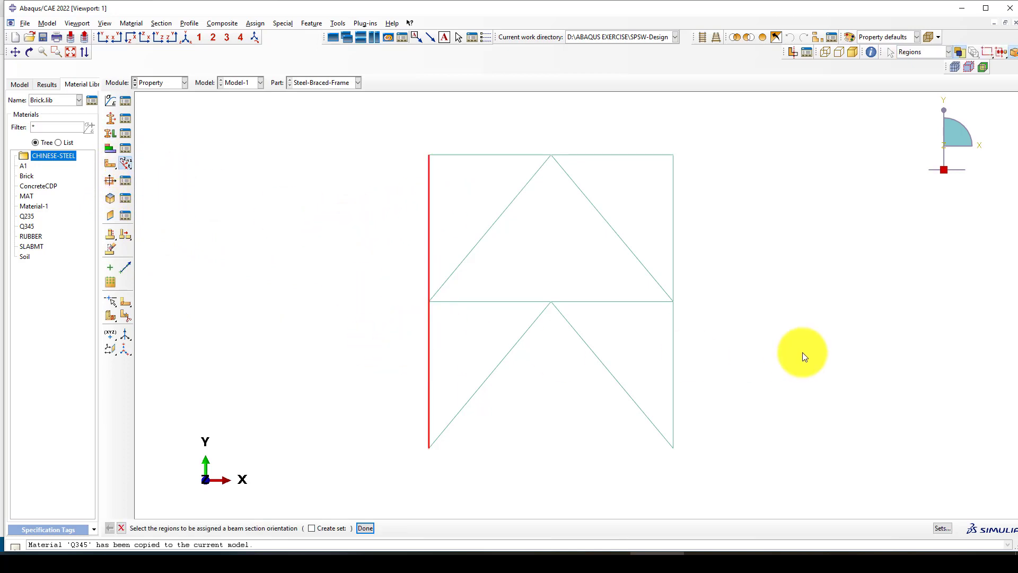
{"action": "left_click_drag", "start_coordinate": [750, 335], "coordinate": [649, 351], "text": "shift"}
{"action": "left_click_drag", "start_coordinate": [665, 241], "coordinate": [665, 242], "text": "shift"}
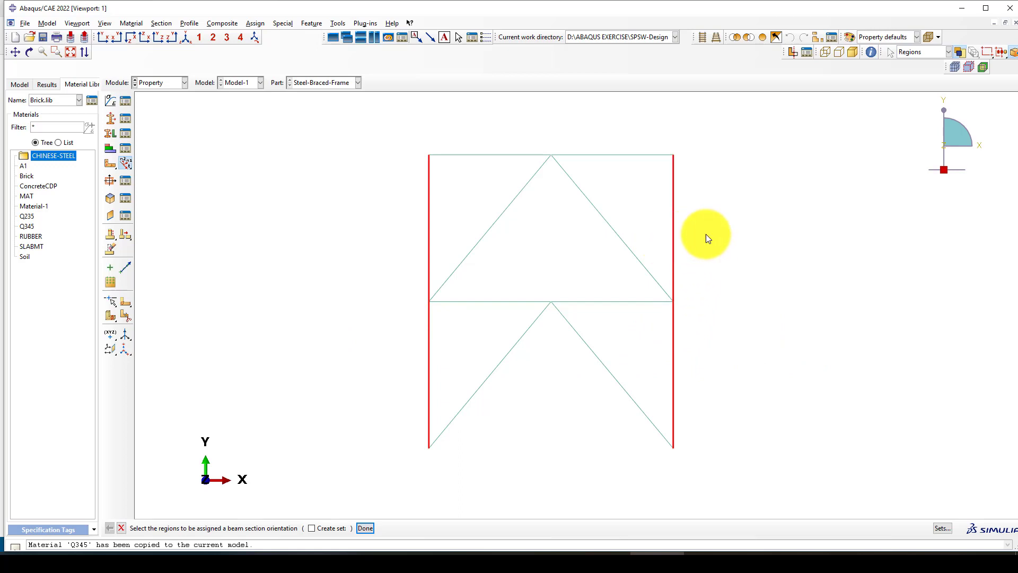
{"action": "middle_click", "coordinate": [720, 227]}
{"action": "middle_click", "coordinate": [283, 332]}
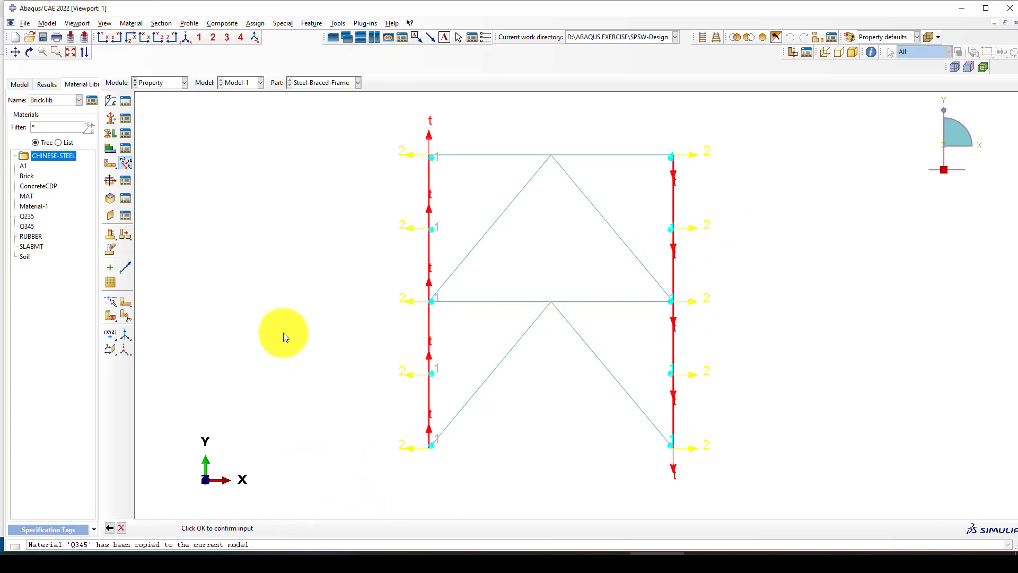
{"action": "left_click", "coordinate": [214, 528]}
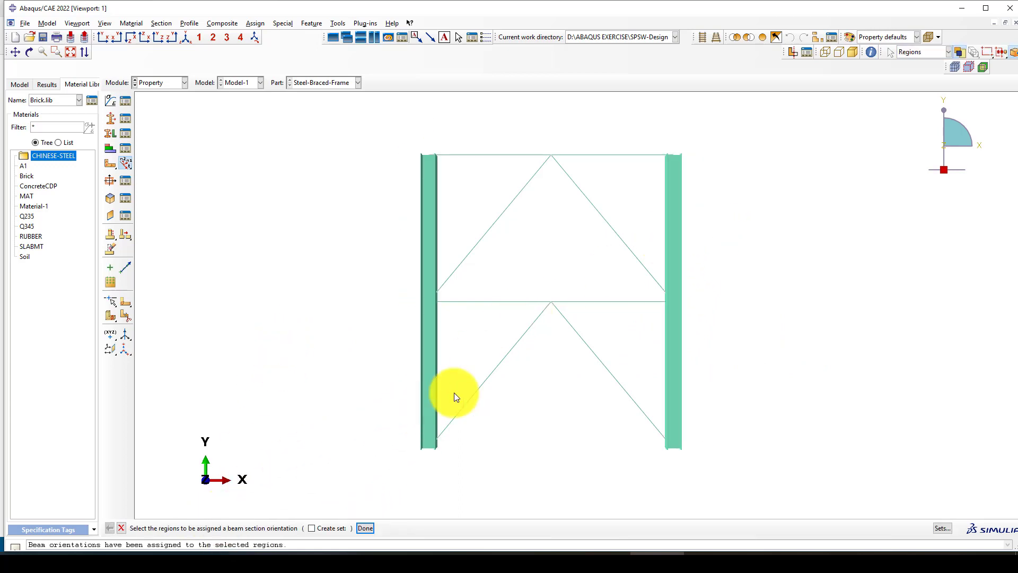
Step: Assign a beam section orientation with n1 direction 0.0,0.0,-1.0 to the four diagonal braces in both storeys
{"action": "left_click_drag", "start_coordinate": [609, 337], "coordinate": [485, 371]}
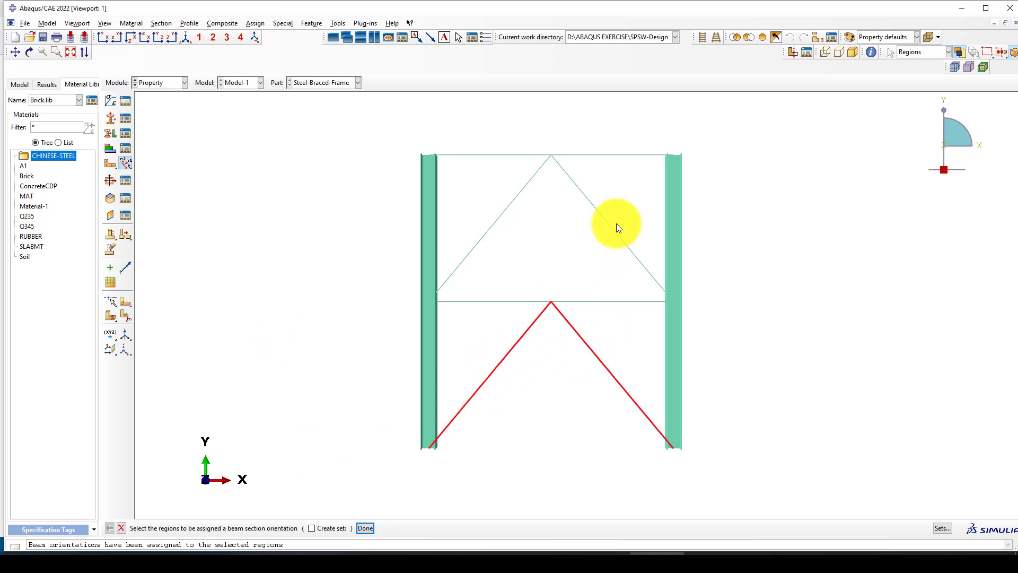
{"action": "left_click_drag", "start_coordinate": [565, 206], "coordinate": [485, 205]}
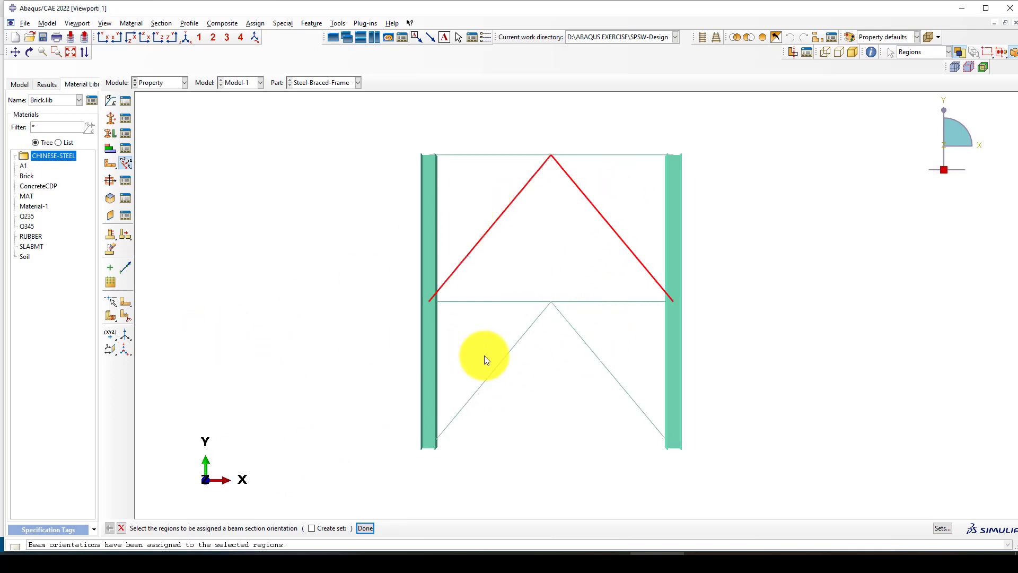
{"action": "left_click_drag", "start_coordinate": [601, 324], "coordinate": [496, 343], "text": "shift"}
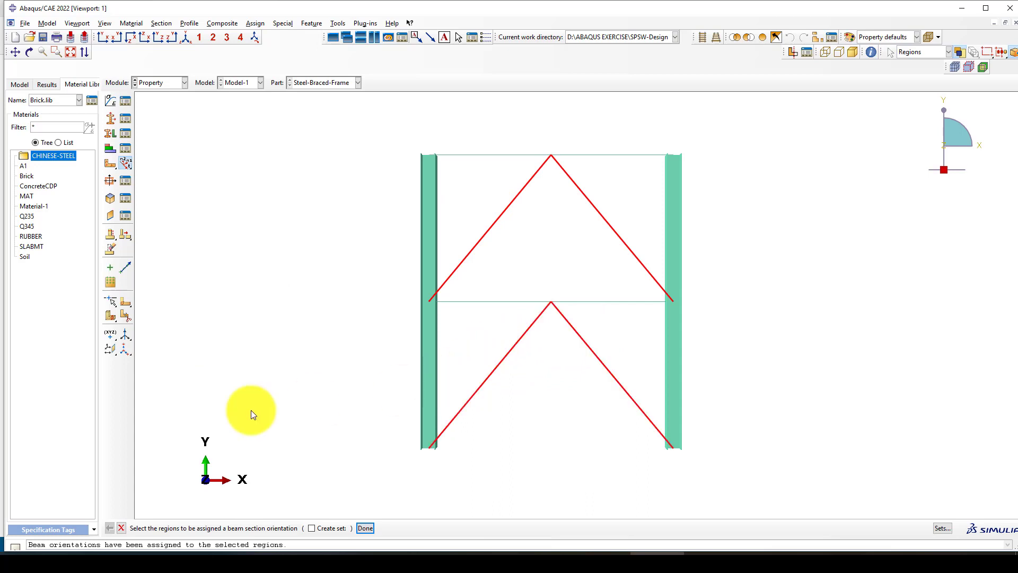
{"action": "middle_click", "coordinate": [235, 409]}
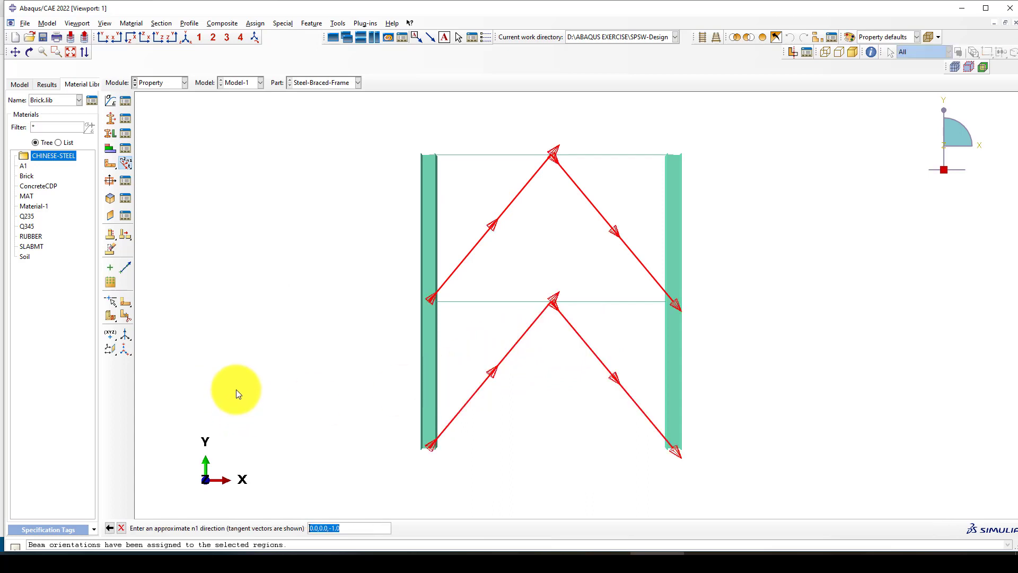
{"action": "middle_click", "coordinate": [236, 389]}
{"action": "left_click", "coordinate": [219, 526]}
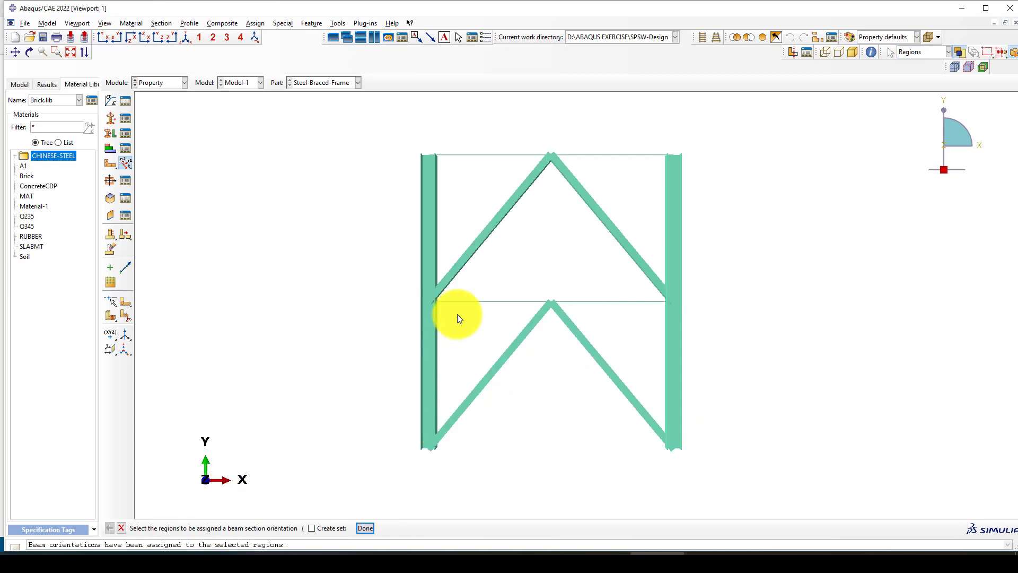
Step: Assign a beam section orientation with n1 direction 0.0,0.0,-1.0 to the four horizontal beam segments at the roof and first-storey levels
{"action": "left_click_drag", "start_coordinate": [477, 180], "coordinate": [477, 181]}
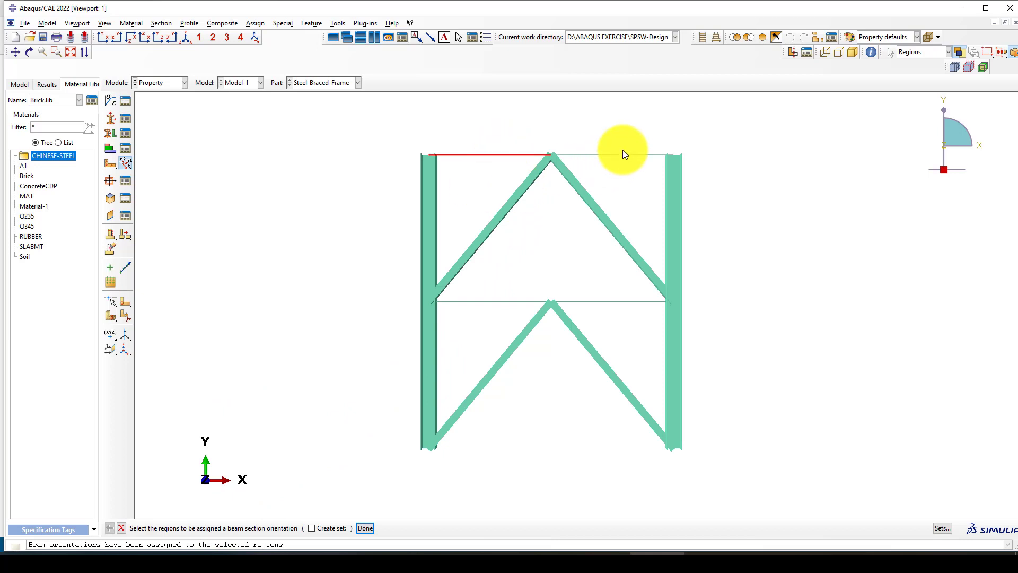
{"action": "left_click_drag", "start_coordinate": [622, 150], "coordinate": [602, 186], "text": "shift"}
{"action": "left_click_drag", "start_coordinate": [604, 309], "coordinate": [603, 309], "text": "shift"}
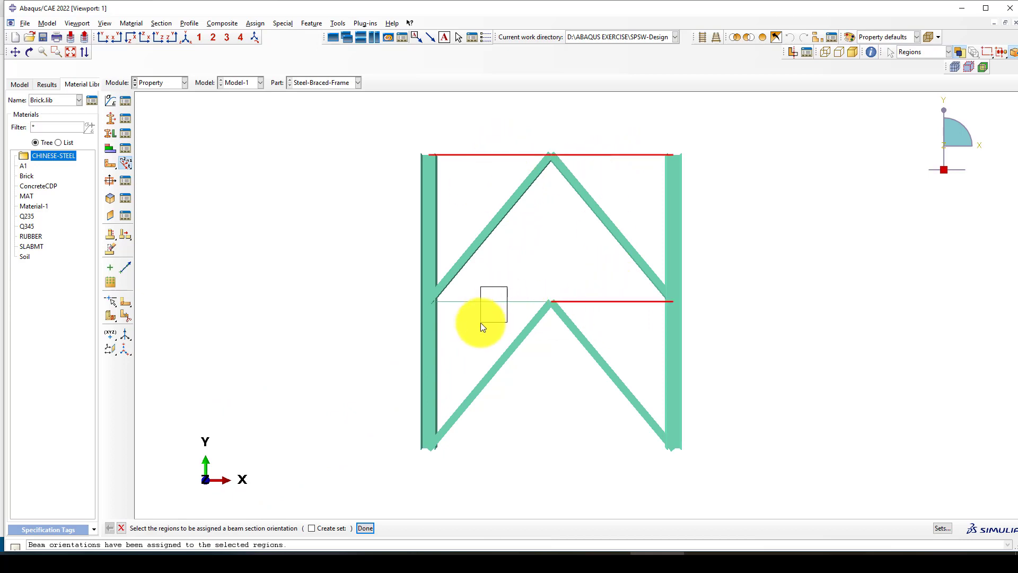
{"action": "left_click_drag", "start_coordinate": [481, 323], "coordinate": [481, 323], "text": "shift"}
{"action": "middle_click", "coordinate": [253, 366]}
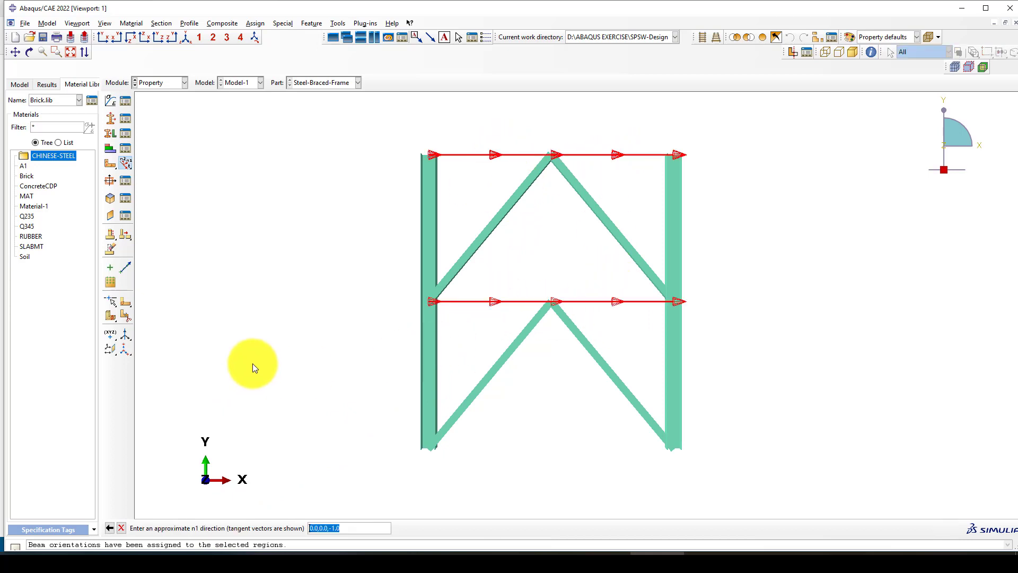
{"action": "middle_click", "coordinate": [288, 432]}
{"action": "left_click", "coordinate": [215, 527]}
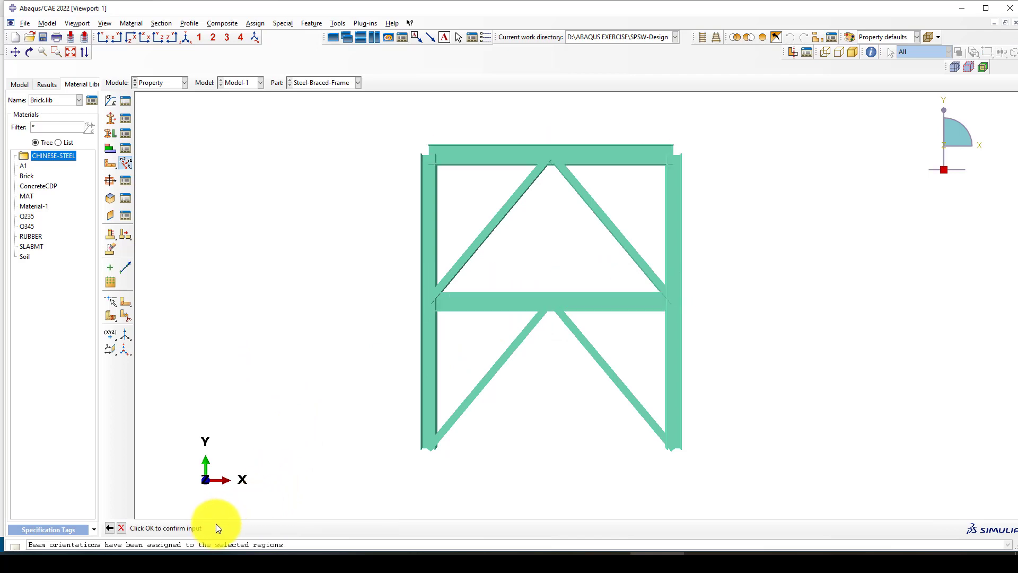
Step: Inspect the rendered profiles in 3D and reapply the n1 direction 0.0,0.0,-1.0 to the four diagonal braces
{"action": "left_click_drag", "start_coordinate": [634, 329], "coordinate": [468, 344], "text": "ctrl+alt"}
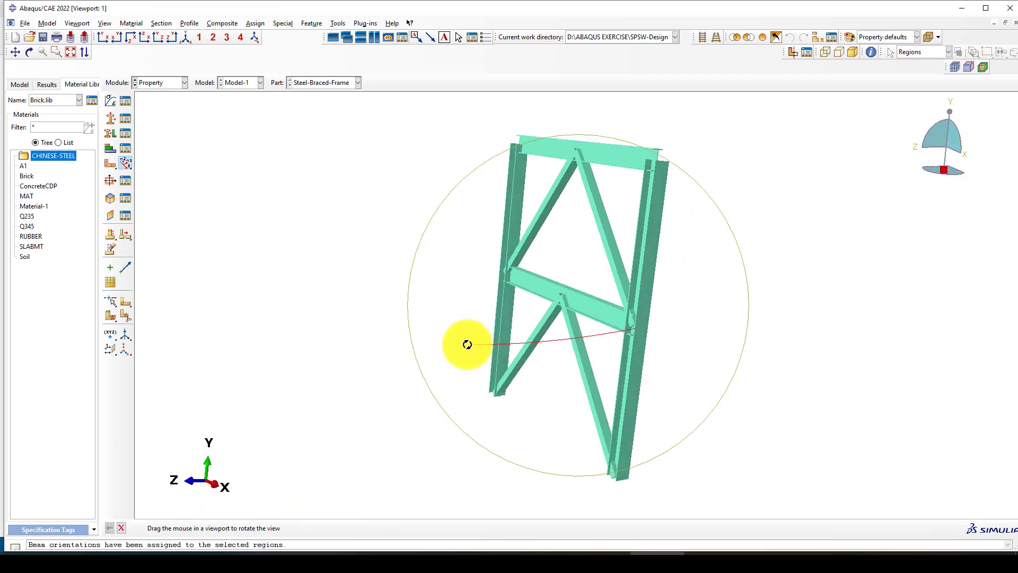
{"action": "scroll", "coordinate": [578, 313], "scroll_direction": "up", "scroll_amount": 3}
{"action": "left_click_drag", "start_coordinate": [582, 290], "coordinate": [482, 389], "text": "ctrl+alt"}
{"action": "scroll", "coordinate": [516, 248], "scroll_direction": "down", "scroll_amount": 3}
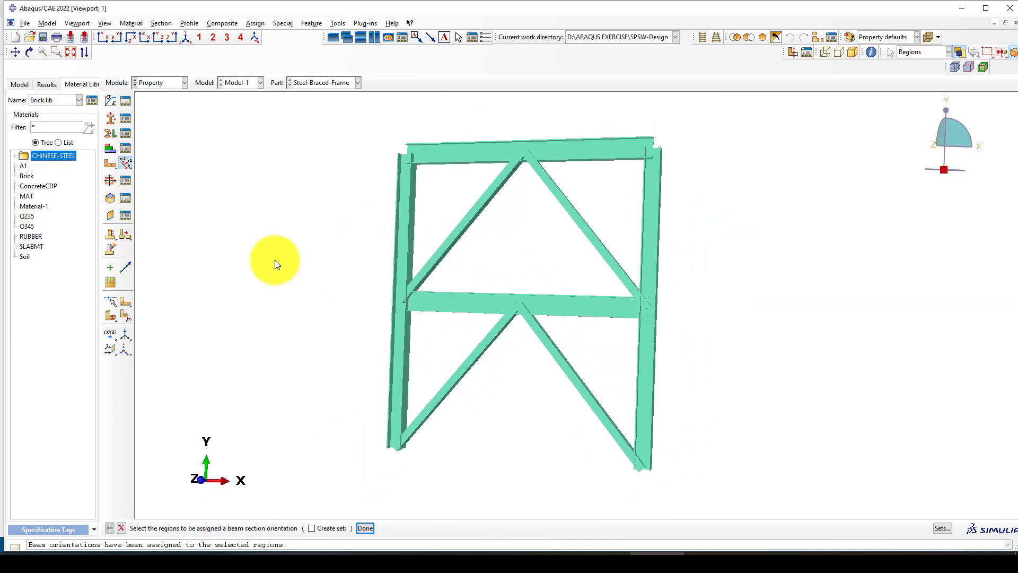
{"action": "left_click_drag", "start_coordinate": [607, 193], "coordinate": [444, 218]}
{"action": "left_click_drag", "start_coordinate": [519, 350], "coordinate": [451, 349], "text": "shift"}
{"action": "middle_click", "coordinate": [449, 350]}
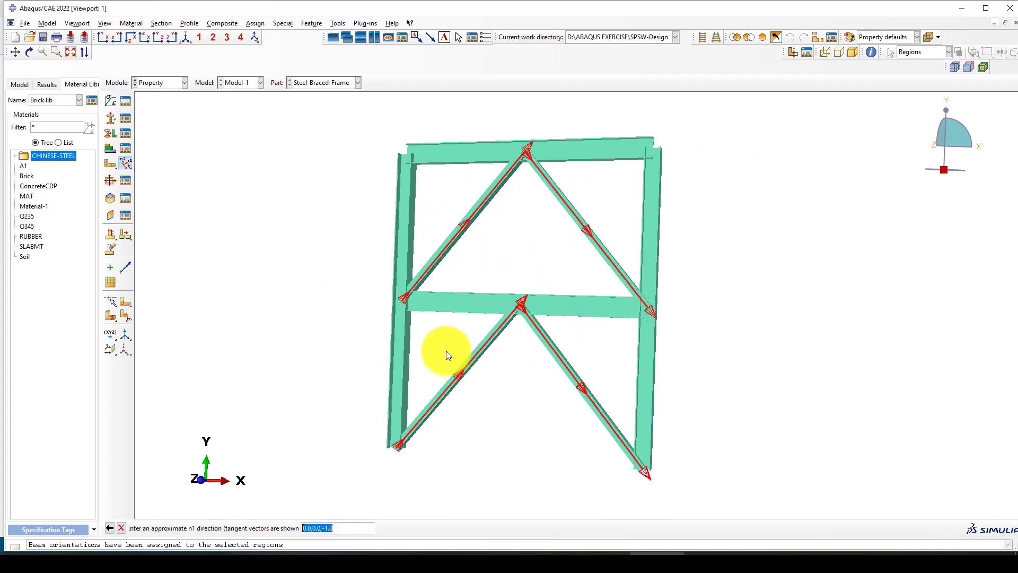
{"action": "left_click", "coordinate": [337, 528]}
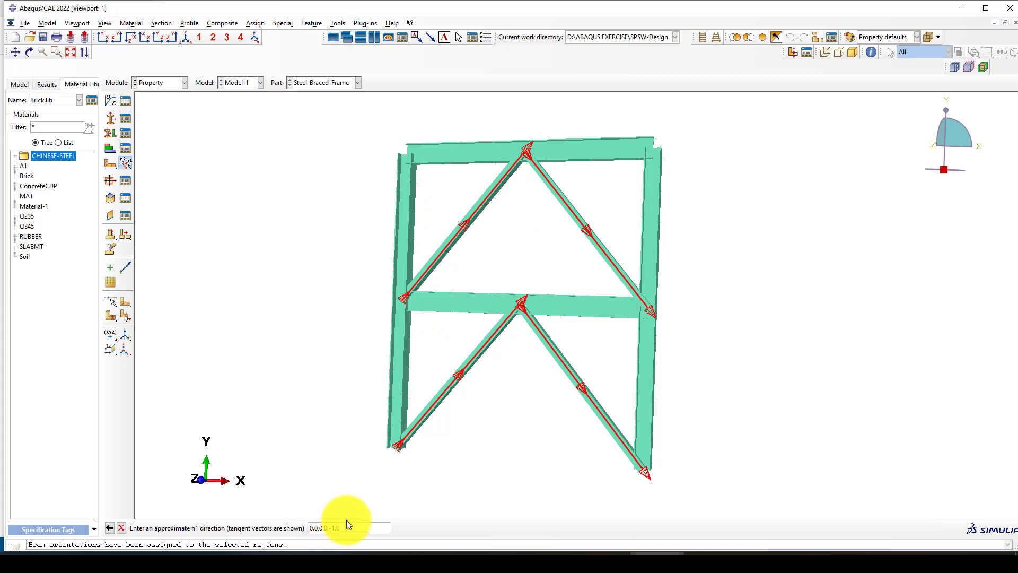
{"action": "middle_click", "coordinate": [313, 419]}
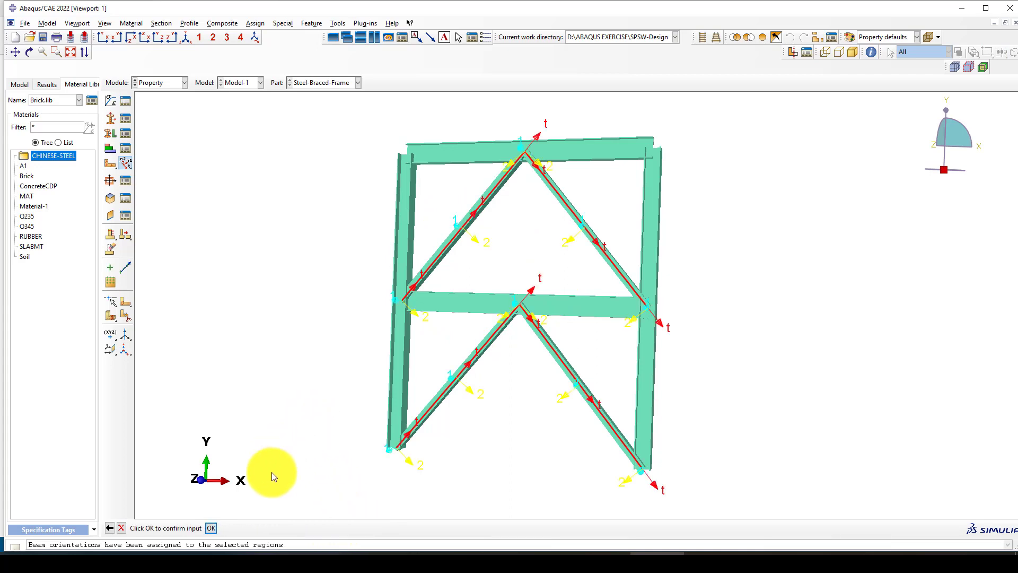
{"action": "left_click", "coordinate": [210, 528]}
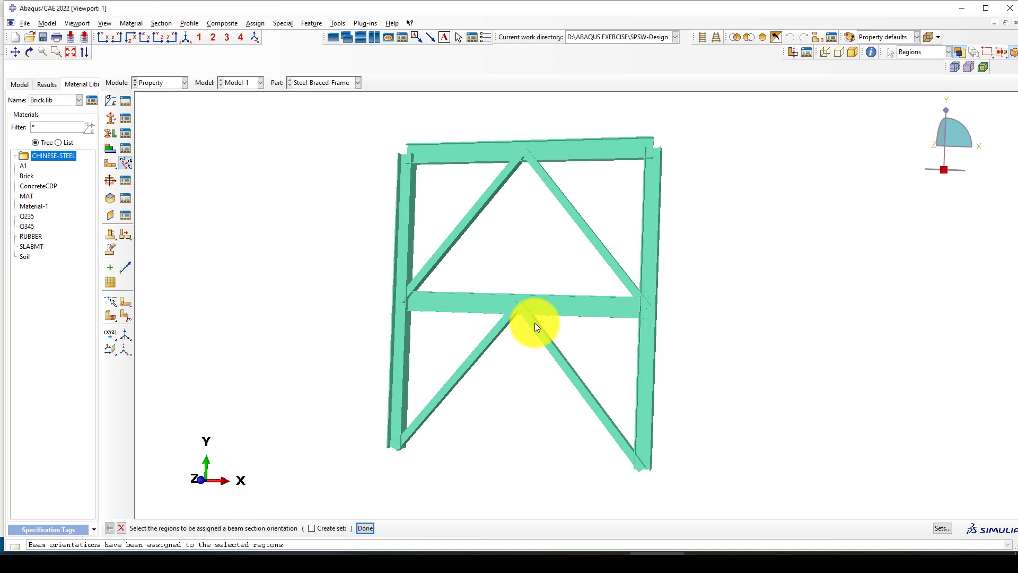
Step: Assign the brace orientation once more, using n1 direction 0.0,0.0,-1.0 for the upper and lower chevron braces
{"action": "left_click_drag", "start_coordinate": [594, 197], "coordinate": [457, 212]}
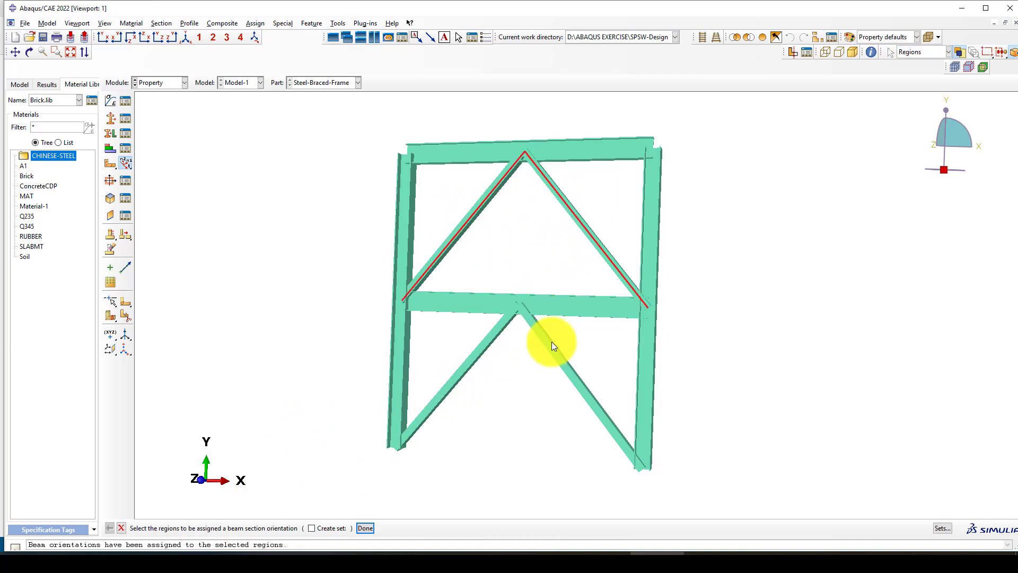
{"action": "left_click_drag", "start_coordinate": [576, 352], "coordinate": [418, 371], "text": "shift"}
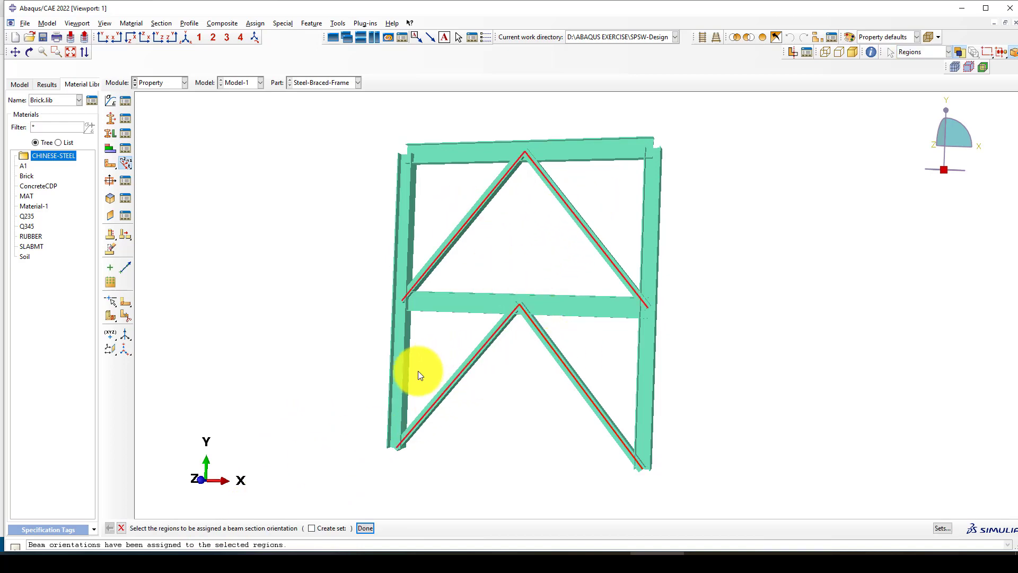
{"action": "middle_click", "coordinate": [240, 379]}
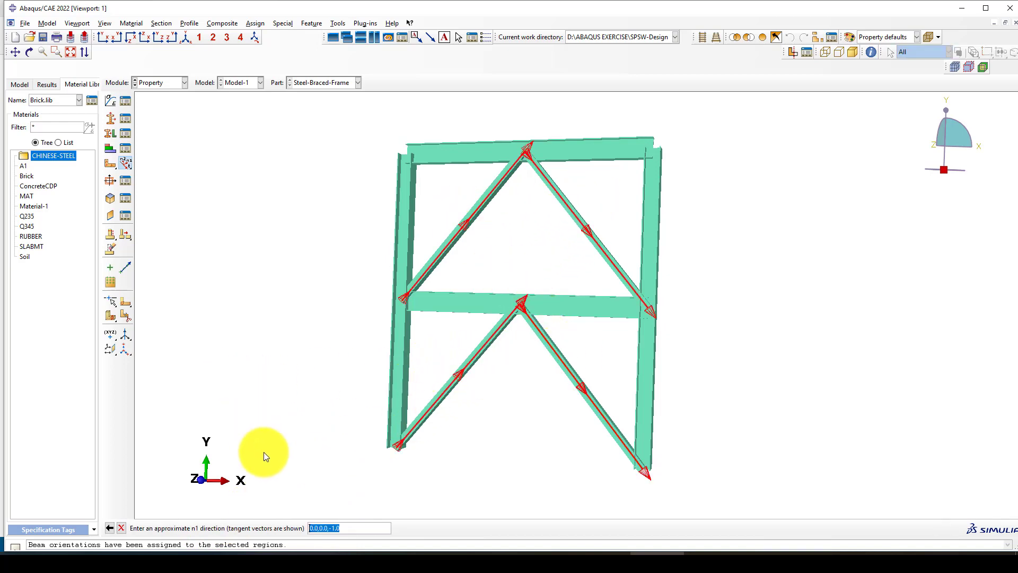
{"action": "middle_click", "coordinate": [306, 413]}
{"action": "left_click", "coordinate": [208, 526]}
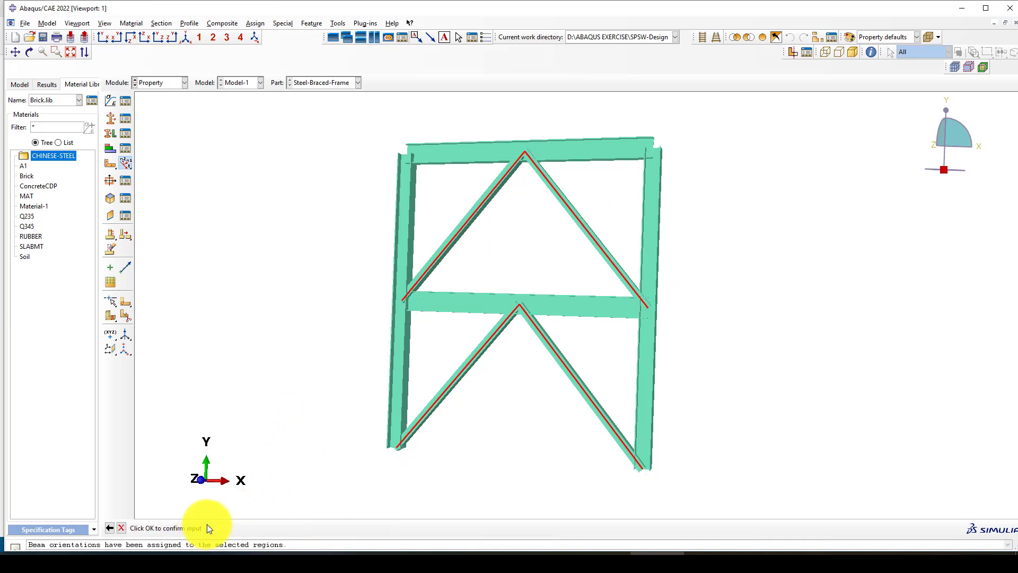
Step: Examine the rendered beam, column and brace profiles and their connections from several angles to check the assigned orientations
{"action": "left_click_drag", "start_coordinate": [514, 278], "coordinate": [477, 200], "text": "ctrl+alt"}
{"action": "scroll", "coordinate": [483, 217], "scroll_direction": "down", "scroll_amount": 3}
{"action": "left_click_drag", "start_coordinate": [487, 235], "coordinate": [587, 260], "text": "ctrl+alt"}
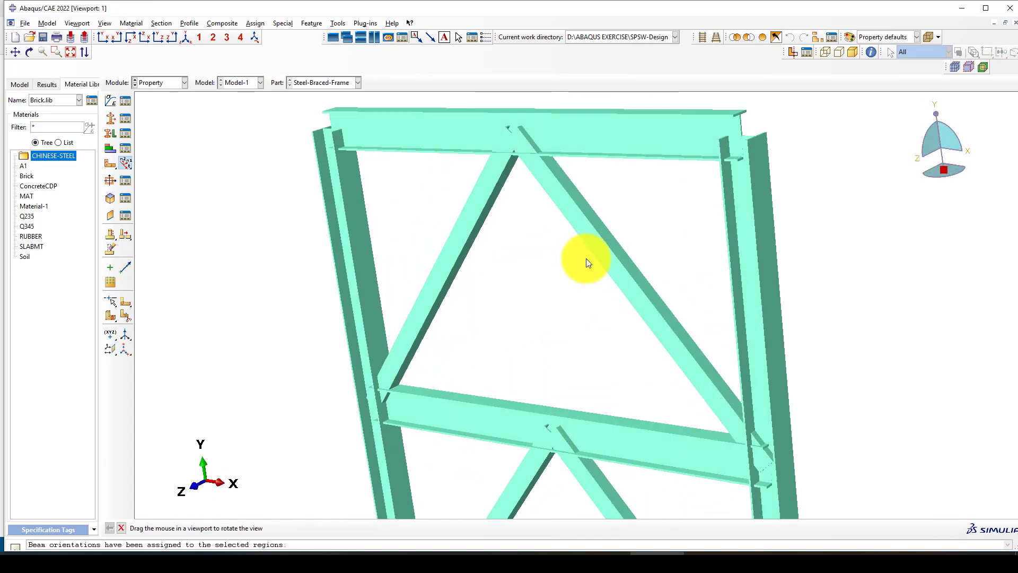
{"action": "scroll", "coordinate": [413, 339], "scroll_direction": "down", "scroll_amount": 2}
{"action": "scroll", "coordinate": [422, 366], "scroll_direction": "up", "scroll_amount": 3}
{"action": "left_click_drag", "start_coordinate": [432, 391], "coordinate": [467, 348], "text": "ctrl+alt"}
{"action": "scroll", "coordinate": [482, 255], "scroll_direction": "up", "scroll_amount": 4}
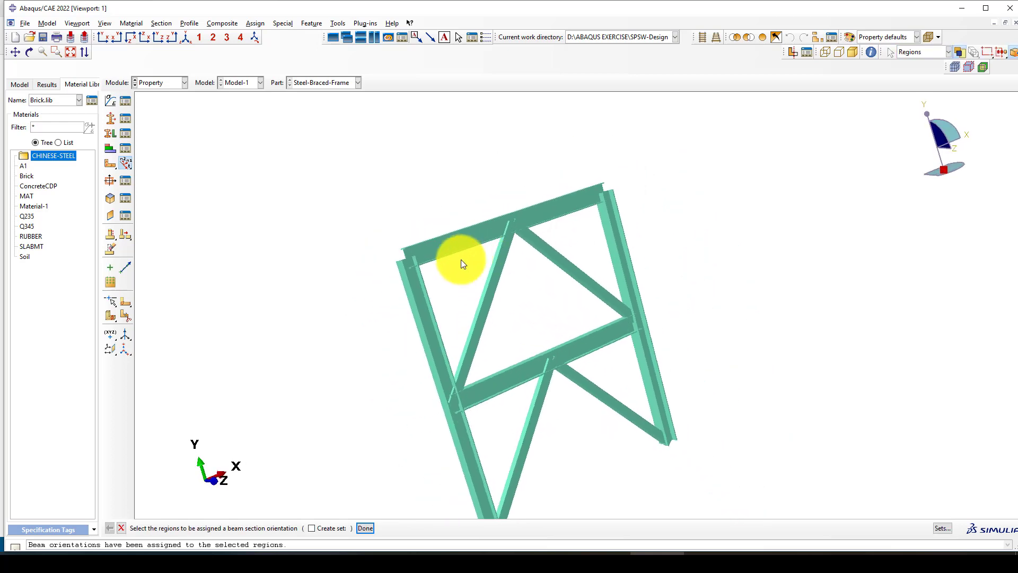
{"action": "scroll", "coordinate": [523, 402], "scroll_direction": "down", "scroll_amount": 5}
{"action": "scroll", "coordinate": [523, 361], "scroll_direction": "up", "scroll_amount": 1}
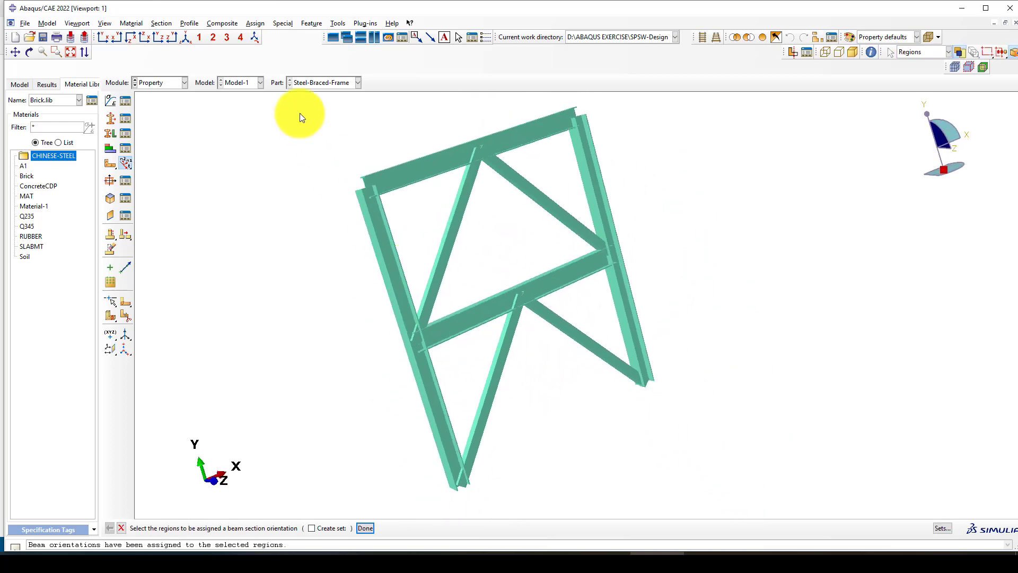
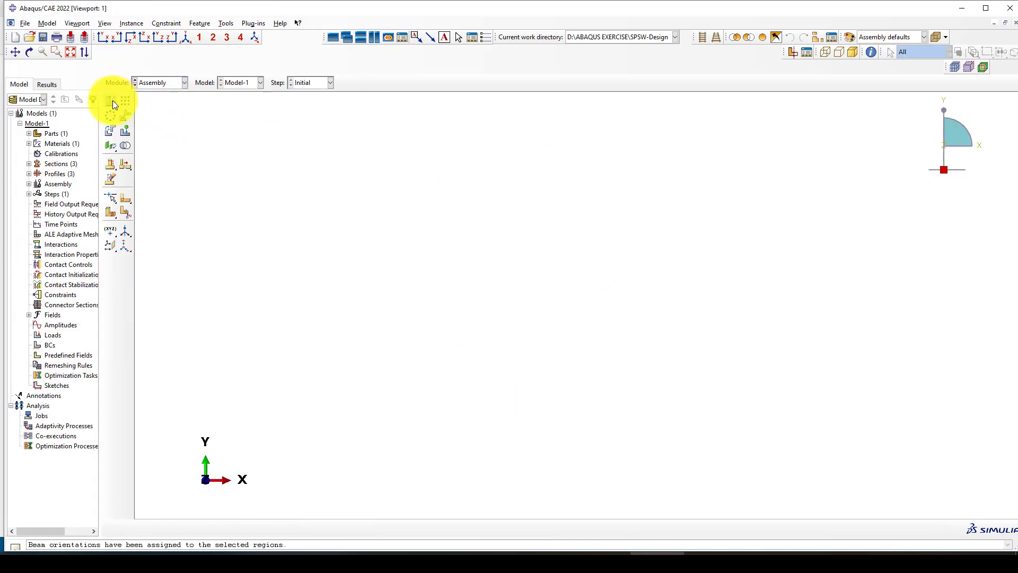
Step: Create an instance of the Steel-Braced-Frame part in the assembly and switch to the Step module
{"action": "left_click", "coordinate": [113, 99]}
{"action": "left_click", "coordinate": [72, 361]}
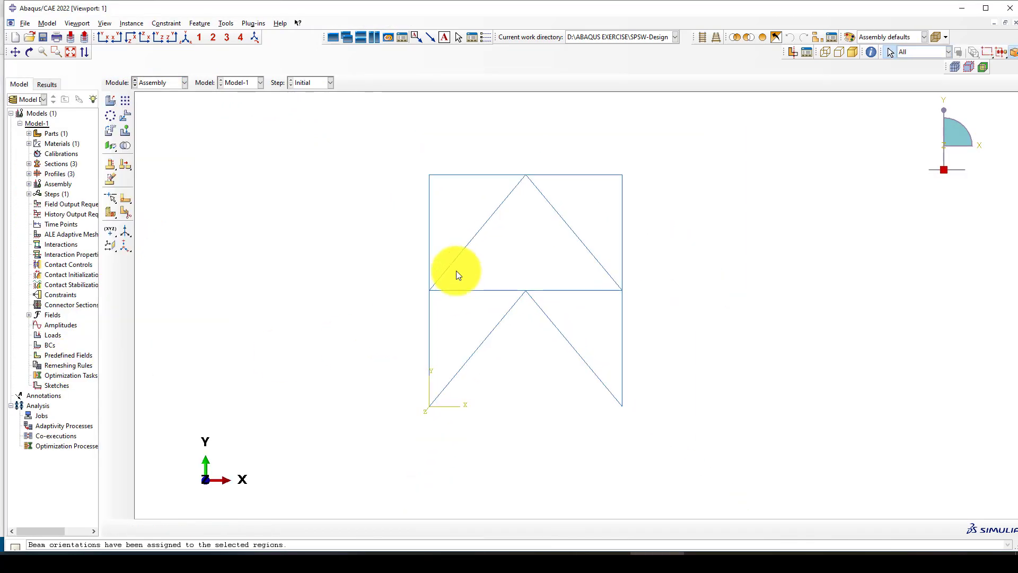
{"action": "left_click", "coordinate": [156, 89]}
{"action": "left_click", "coordinate": [153, 125]}
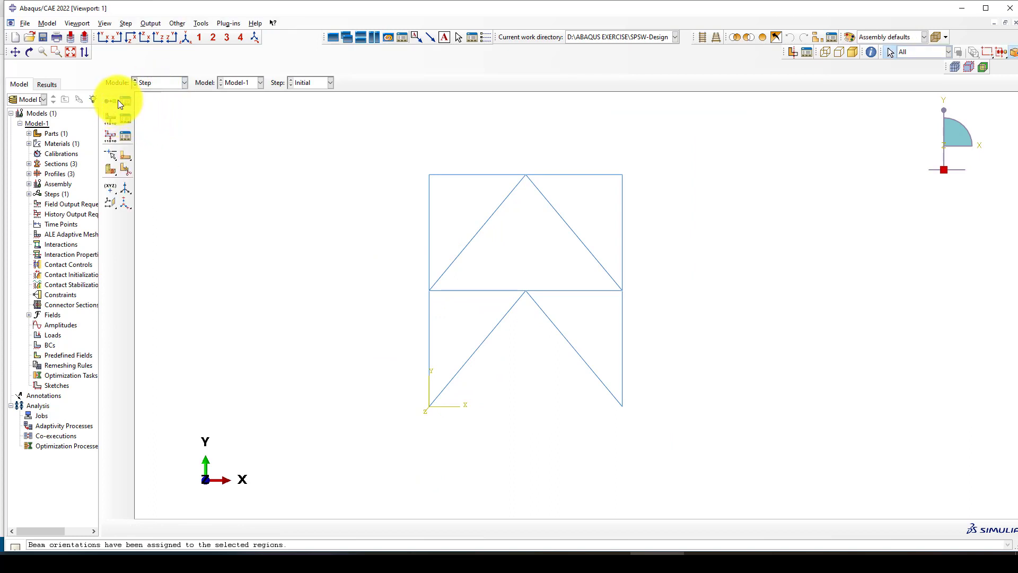
Step: Create a Static, Riks analysis step named Staic_Risk after the Initial step
{"action": "left_click", "coordinate": [112, 100]}
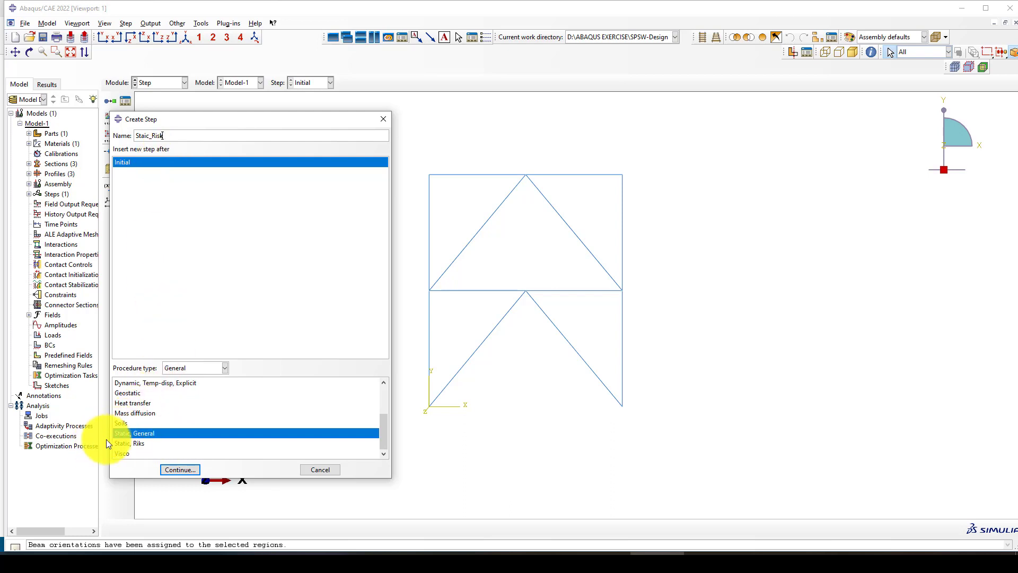
{"action": "left_click", "coordinate": [128, 443]}
{"action": "left_click", "coordinate": [178, 470]}
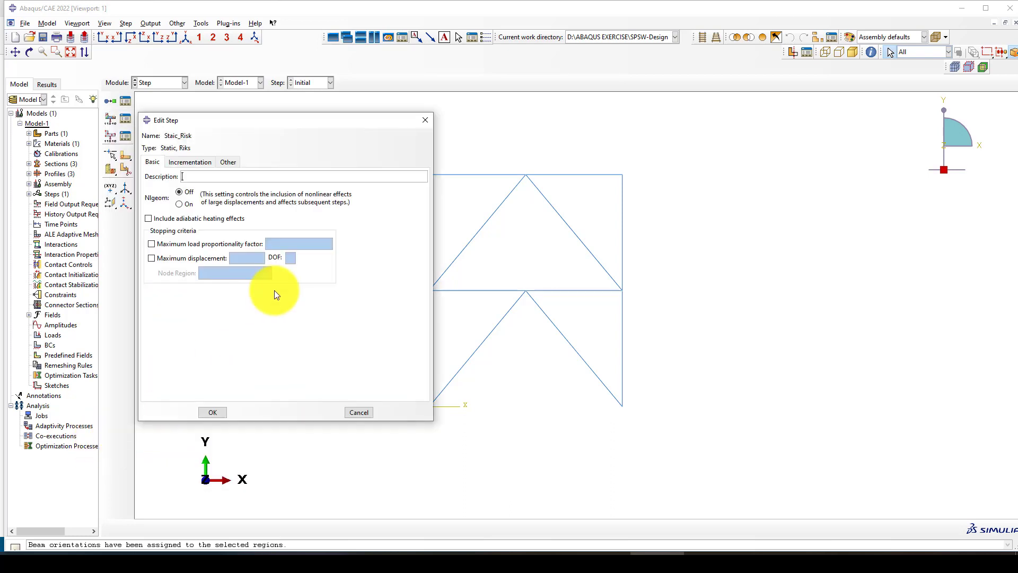
{"action": "left_click_drag", "start_coordinate": [297, 120], "coordinate": [284, 117]}
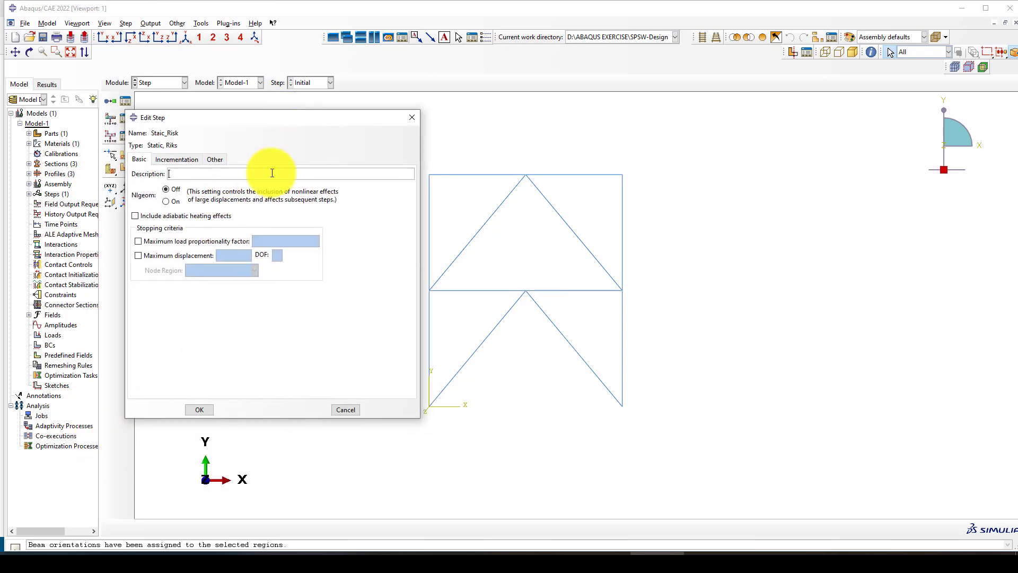
{"action": "left_click", "coordinate": [180, 203]}
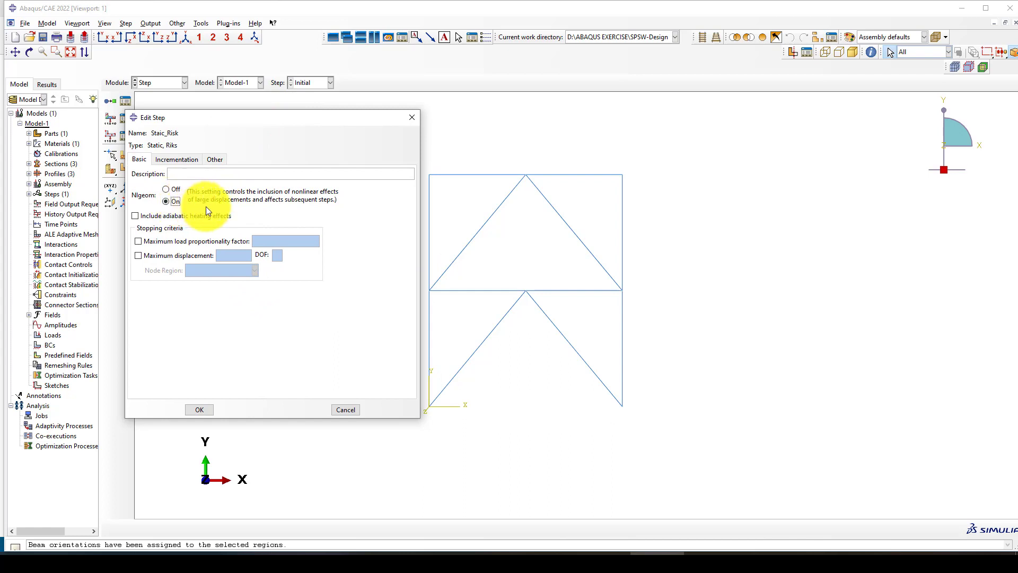
{"action": "left_click", "coordinate": [166, 243]}
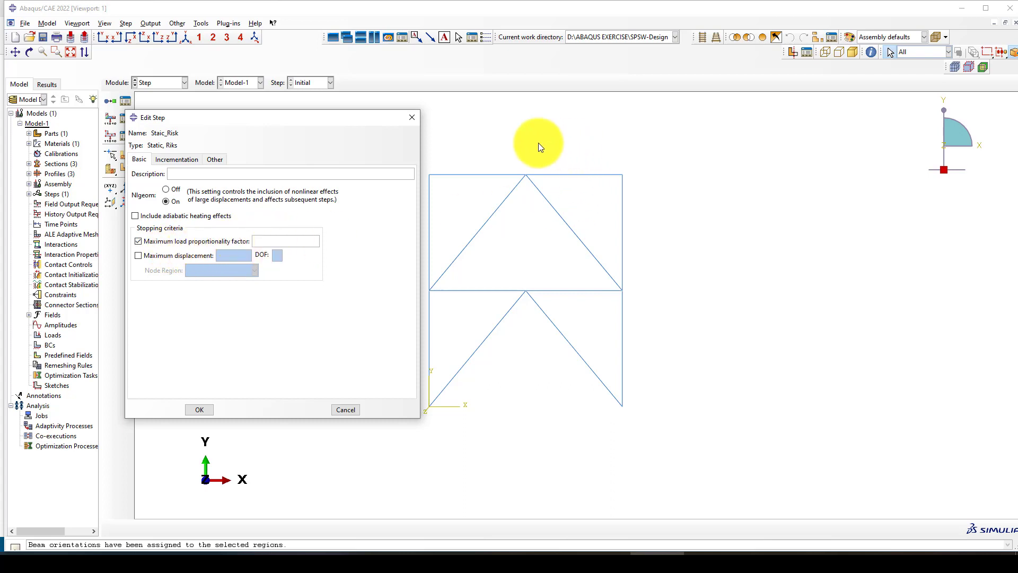
{"action": "scroll", "coordinate": [632, 186], "scroll_direction": "up", "scroll_amount": 1}
{"action": "scroll", "coordinate": [438, 192], "scroll_direction": "up", "scroll_amount": 1}
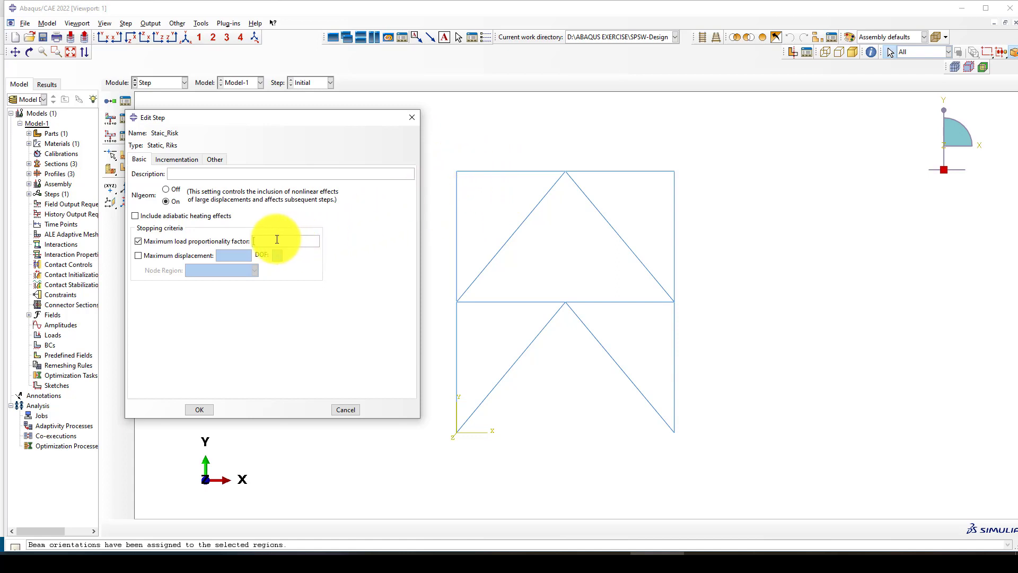
{"action": "type", "text": "100"}
{"action": "left_click", "coordinate": [158, 255]}
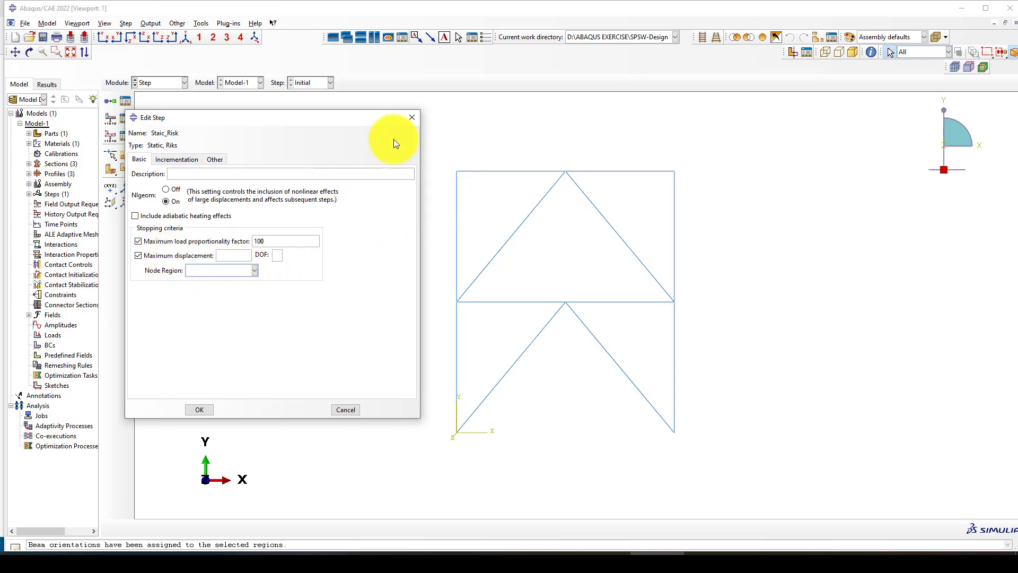
{"action": "left_click", "coordinate": [206, 270]}
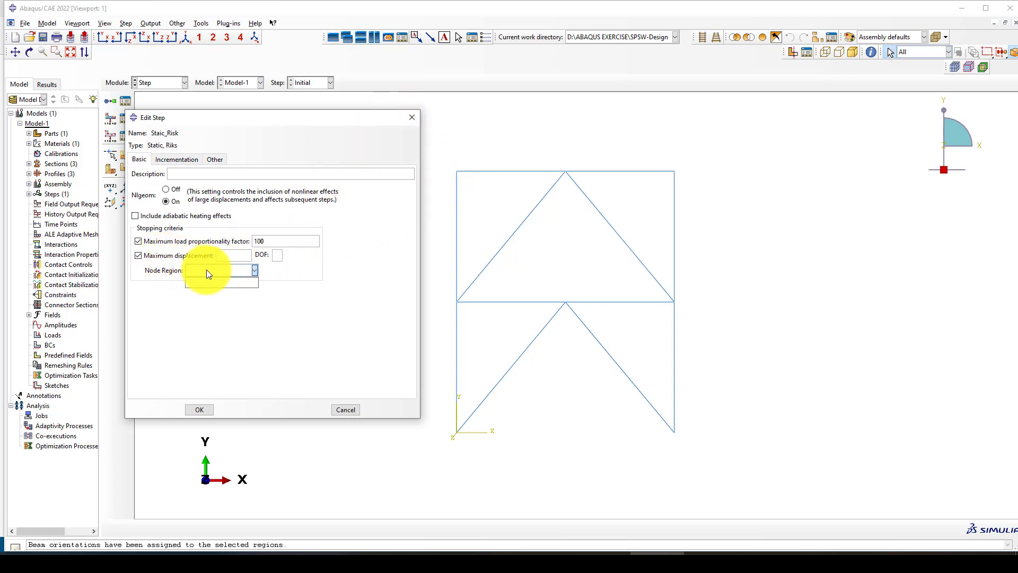
{"action": "left_click", "coordinate": [203, 271]}
{"action": "left_click", "coordinate": [411, 118]}
{"action": "left_click", "coordinate": [270, 283]}
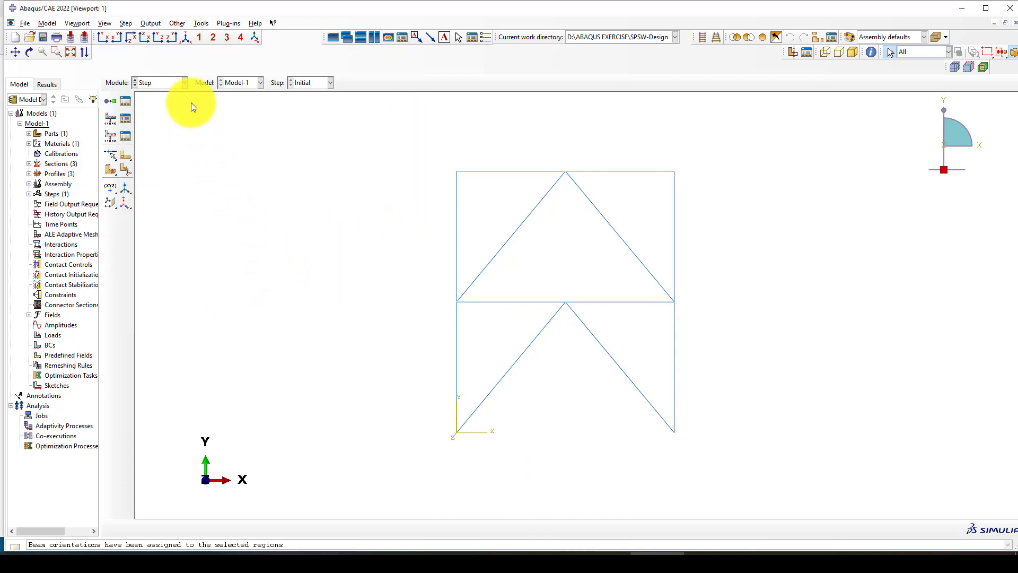
Step: Create a geometry set named Top-Node from the vertex at the upper-left corner of the frame
{"action": "left_click", "coordinate": [200, 23]}
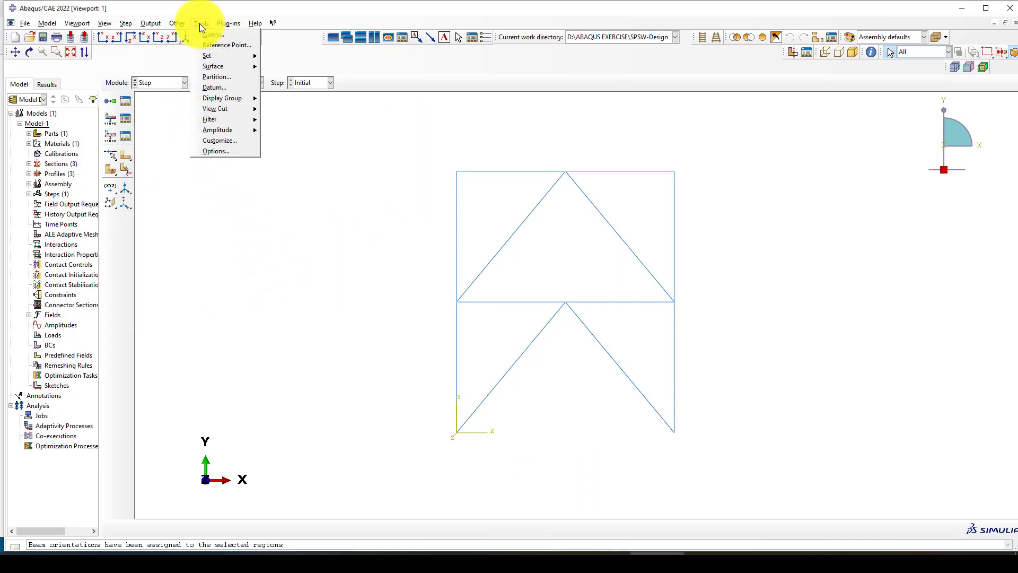
{"action": "mouse_move", "coordinate": [215, 59]}
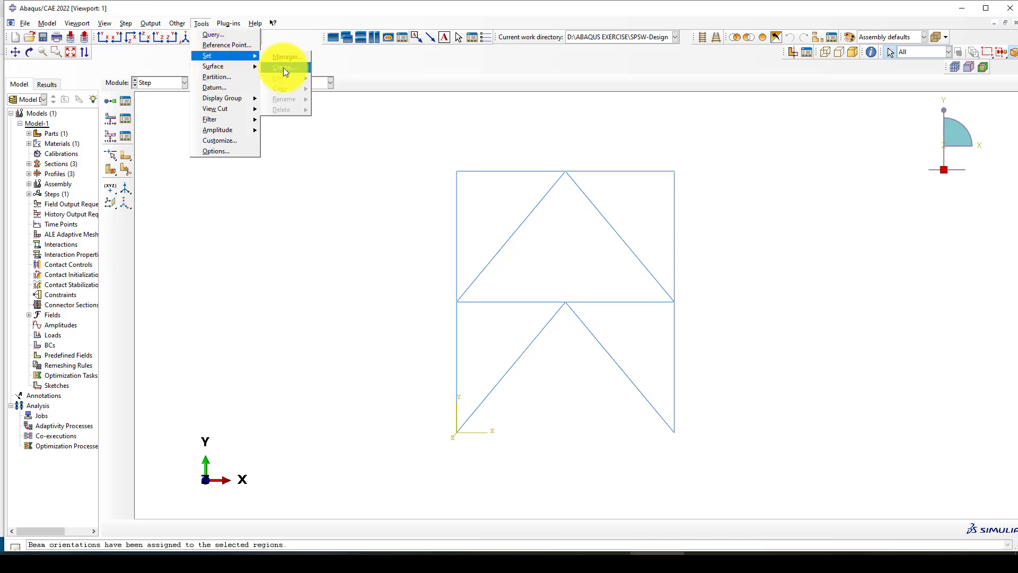
{"action": "left_click", "coordinate": [283, 68]}
{"action": "type", "text": "Top-Node"}
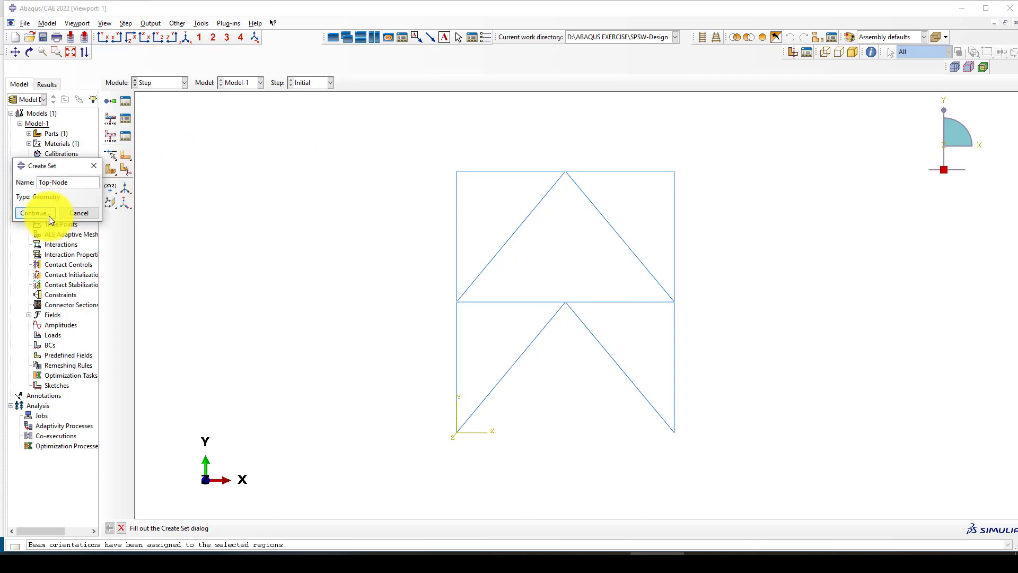
{"action": "left_click", "coordinate": [42, 213]}
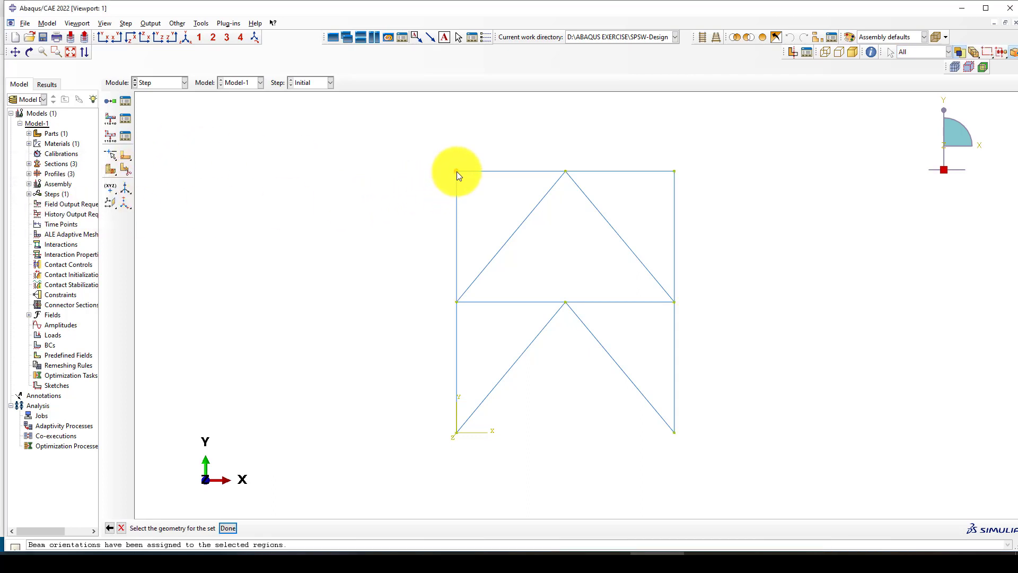
{"action": "middle_click", "coordinate": [355, 183]}
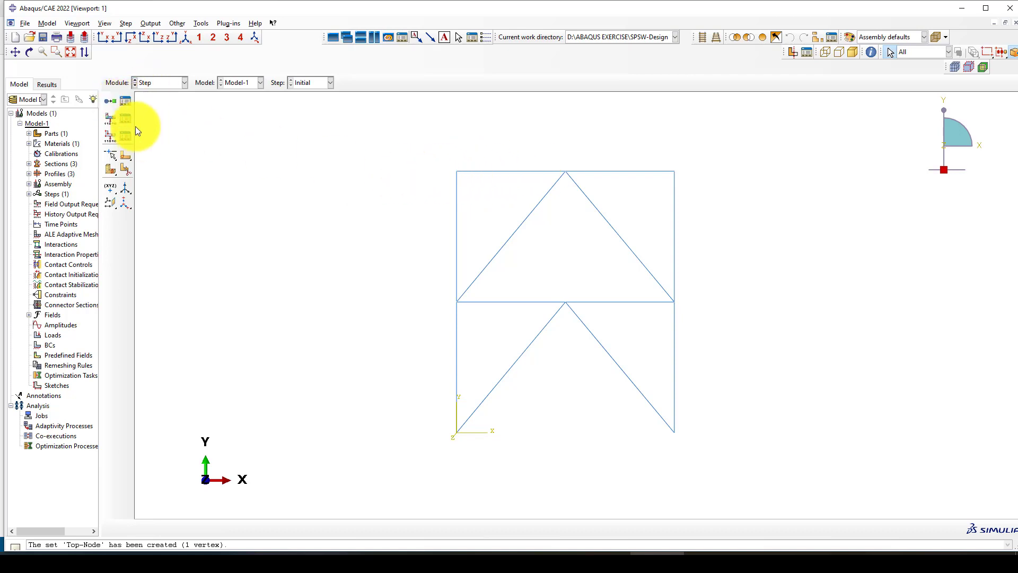
Step: Create a Static, Riks step named Static_Risk after the Initial step
{"action": "left_click", "coordinate": [112, 100]}
{"action": "type", "text": "S"}
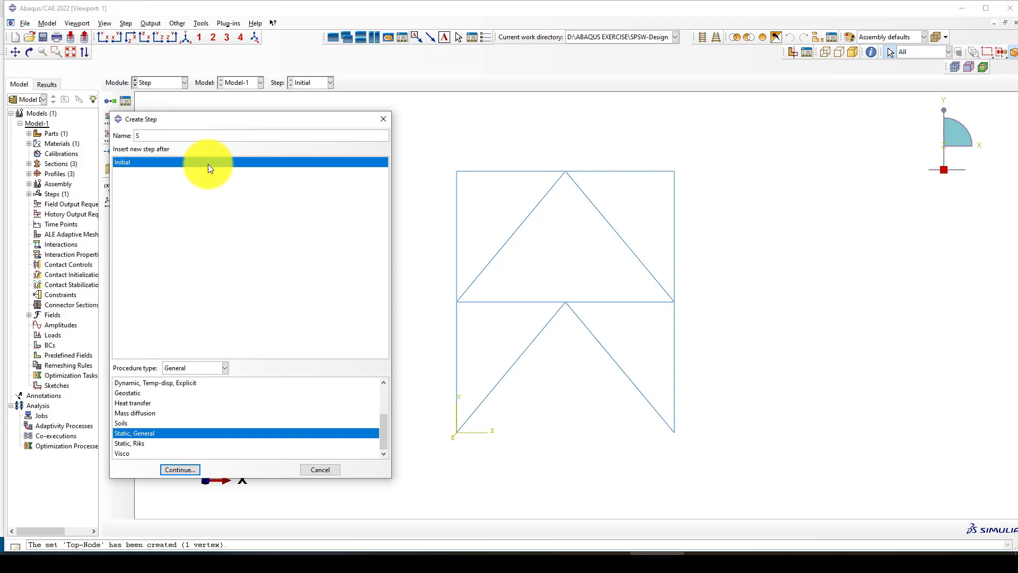
{"action": "type", "text": "tatic_Risk"}
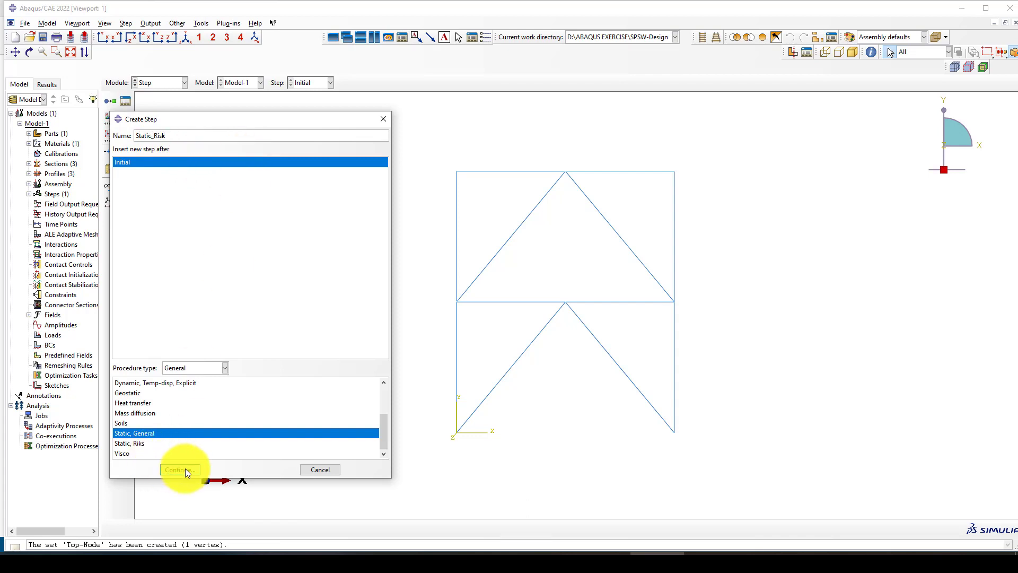
{"action": "left_click", "coordinate": [142, 444]}
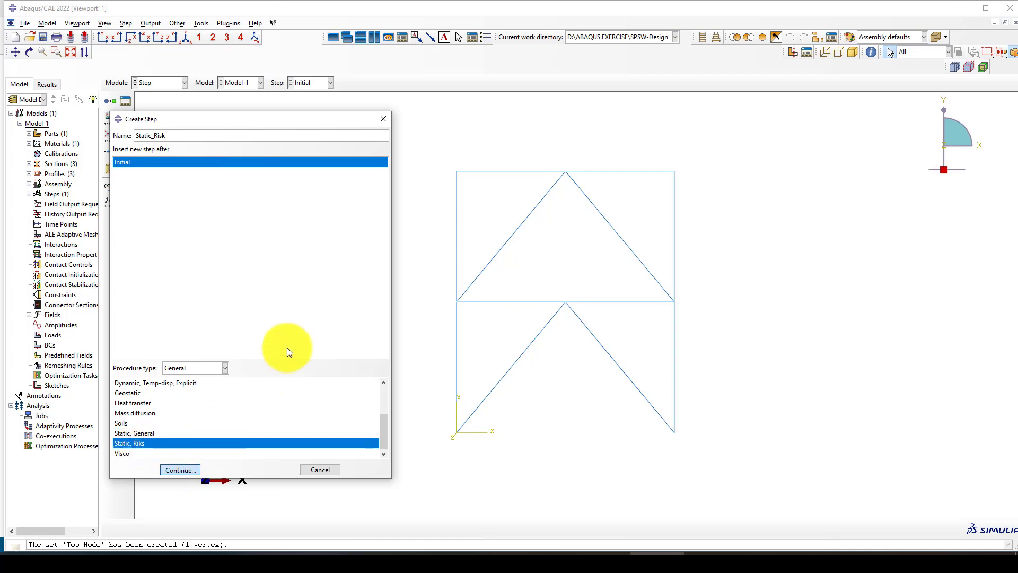
Step: With Nlgeom on, set the stopping criteria to maximum load proportionality factor 100 and maximum displacement 300 in DOF 1 at Top-Node
{"action": "left_click", "coordinate": [151, 241]}
{"action": "left_click", "coordinate": [271, 242]}
{"action": "type", "text": "1"}
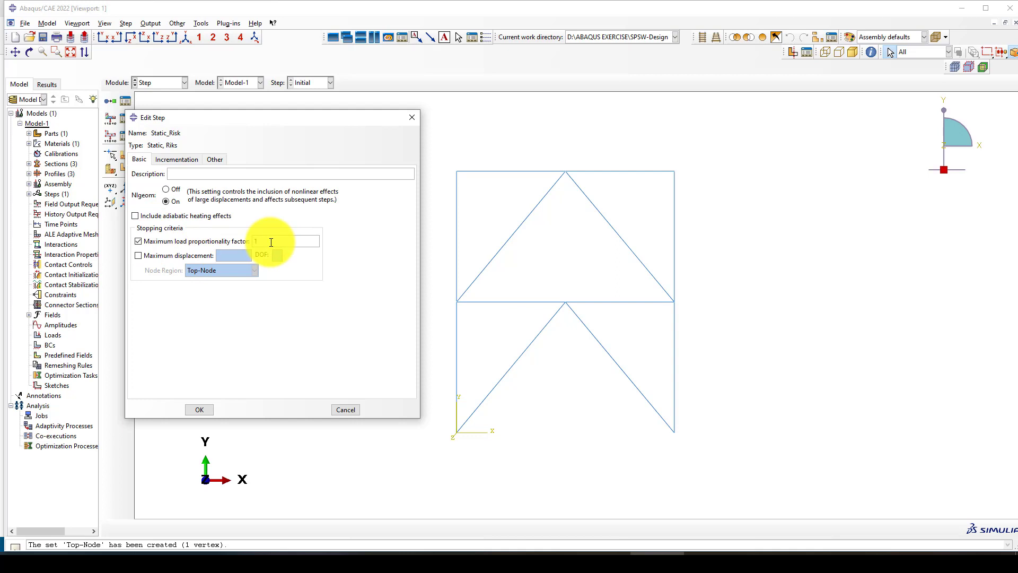
{"action": "type", "text": "00"}
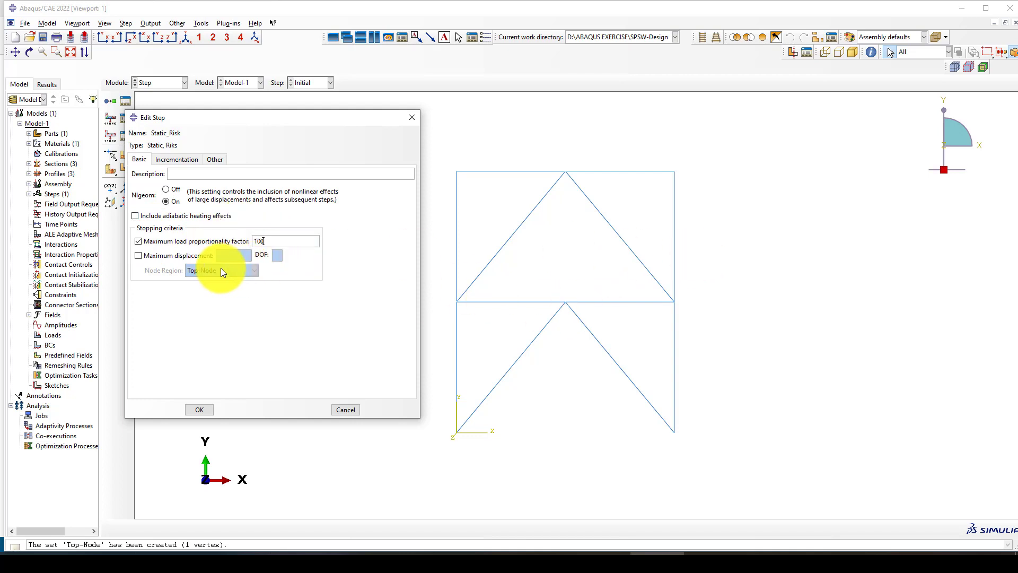
{"action": "left_click", "coordinate": [166, 257]}
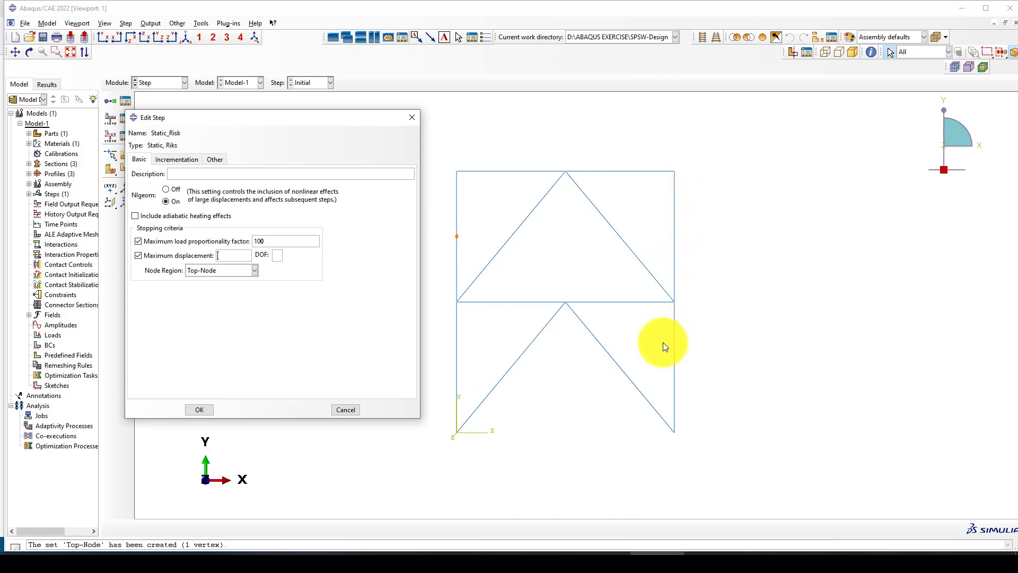
{"action": "left_click", "coordinate": [246, 255]}
{"action": "type", "text": "300"}
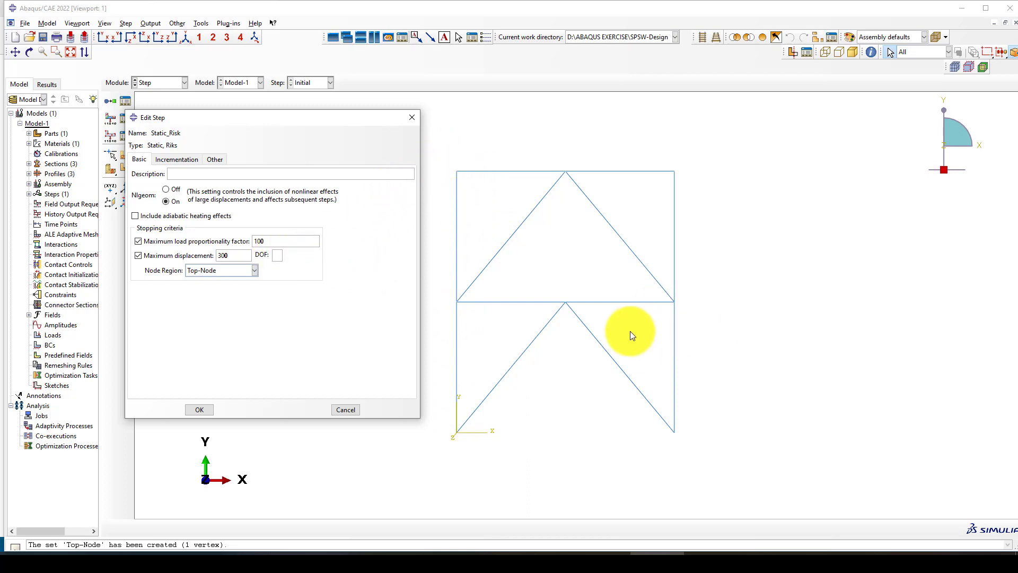
{"action": "left_click", "coordinate": [208, 272]}
{"action": "left_click", "coordinate": [223, 273]}
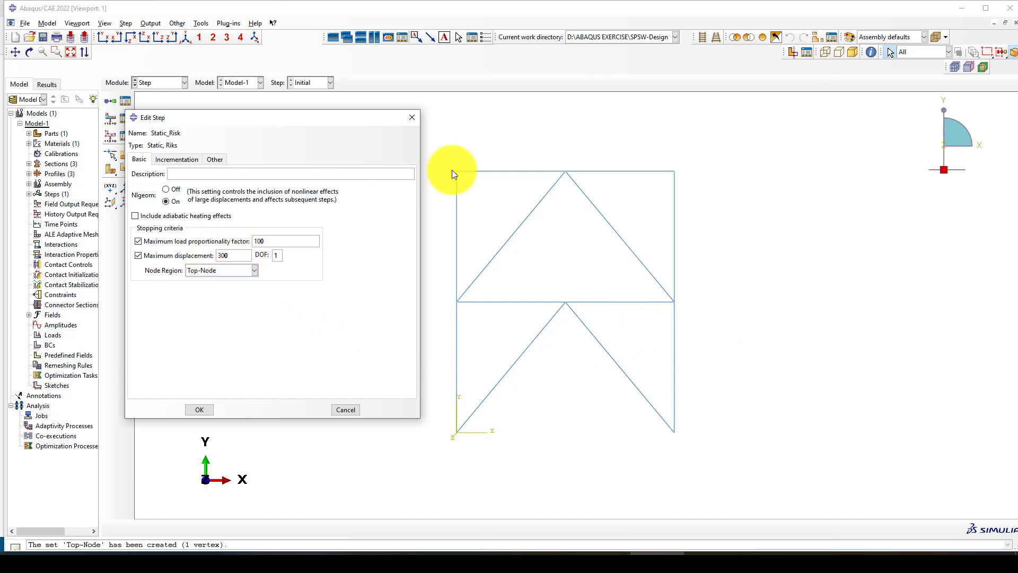
Step: Set 1000 maximum increments with arc length increments of 0.1 initial and 1E-10 minimum, and confirm the Static_Risk step
{"action": "left_click", "coordinate": [177, 159]}
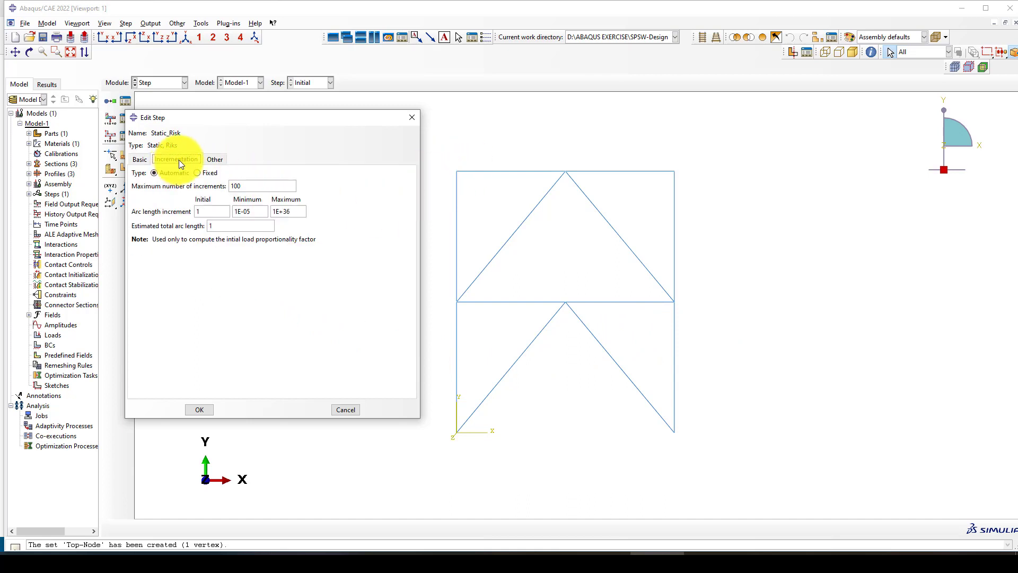
{"action": "double_click", "coordinate": [230, 186]}
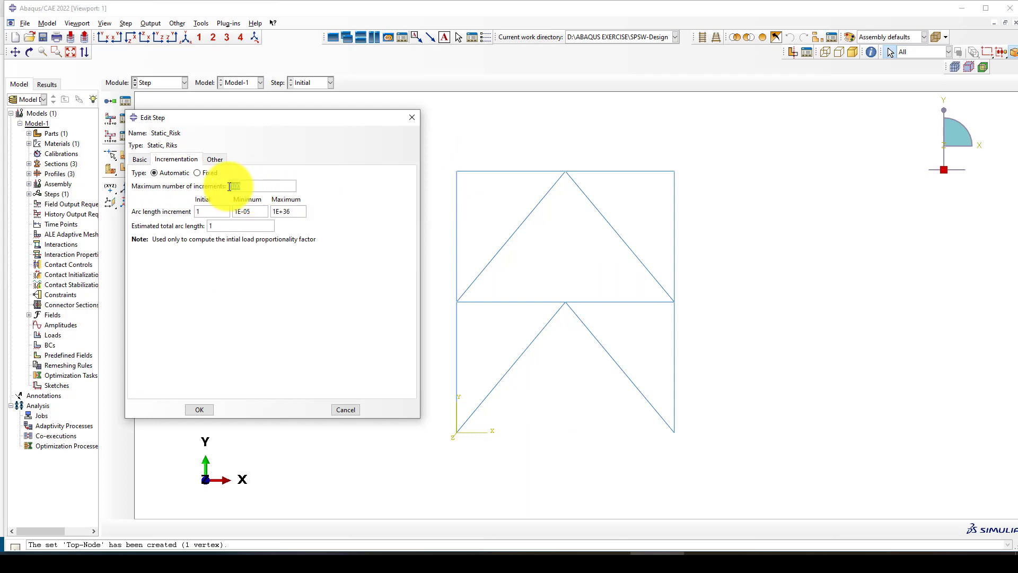
{"action": "type", "text": "10"}
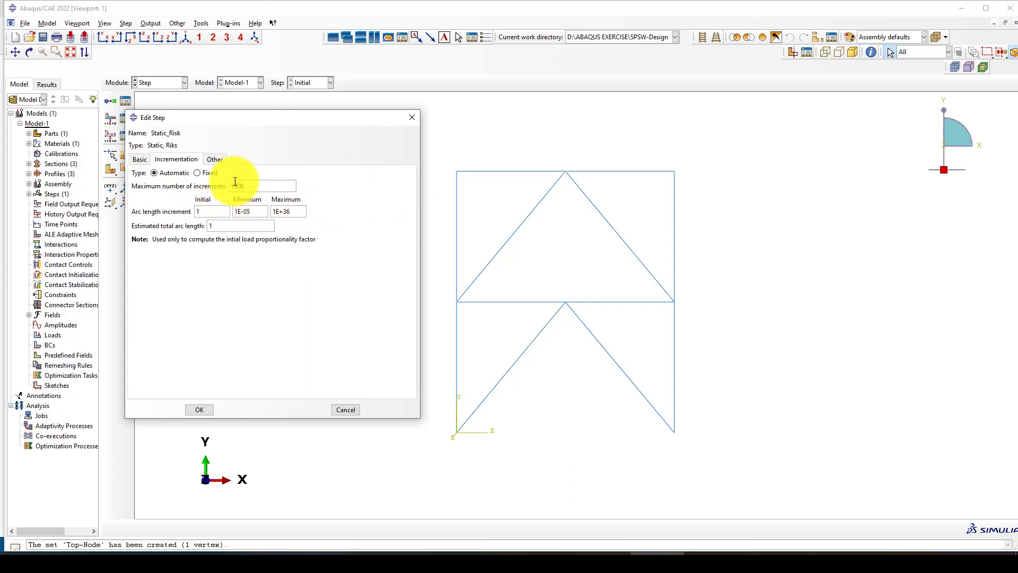
{"action": "double_click", "coordinate": [193, 211]}
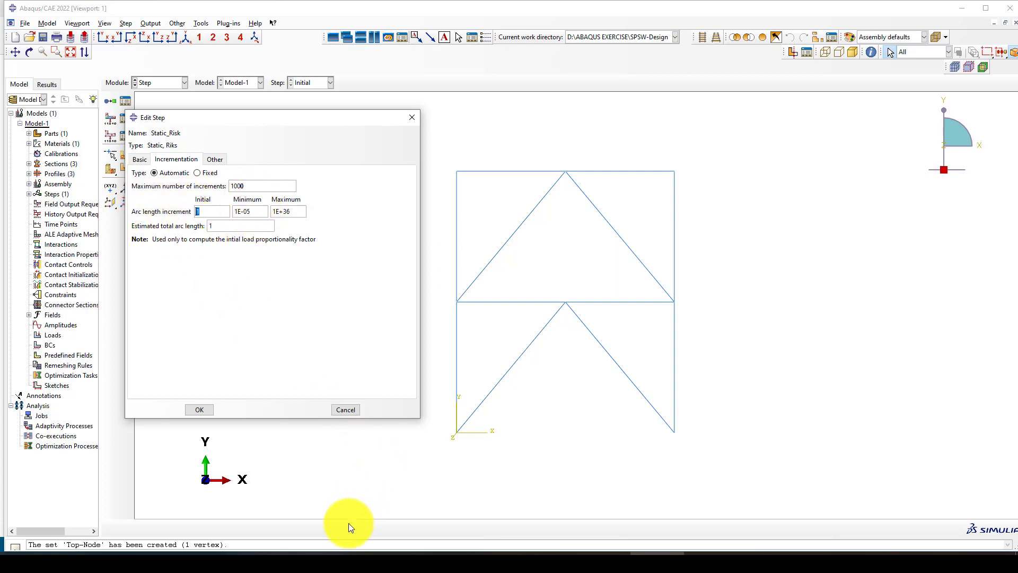
{"action": "left_click", "coordinate": [152, 553]}
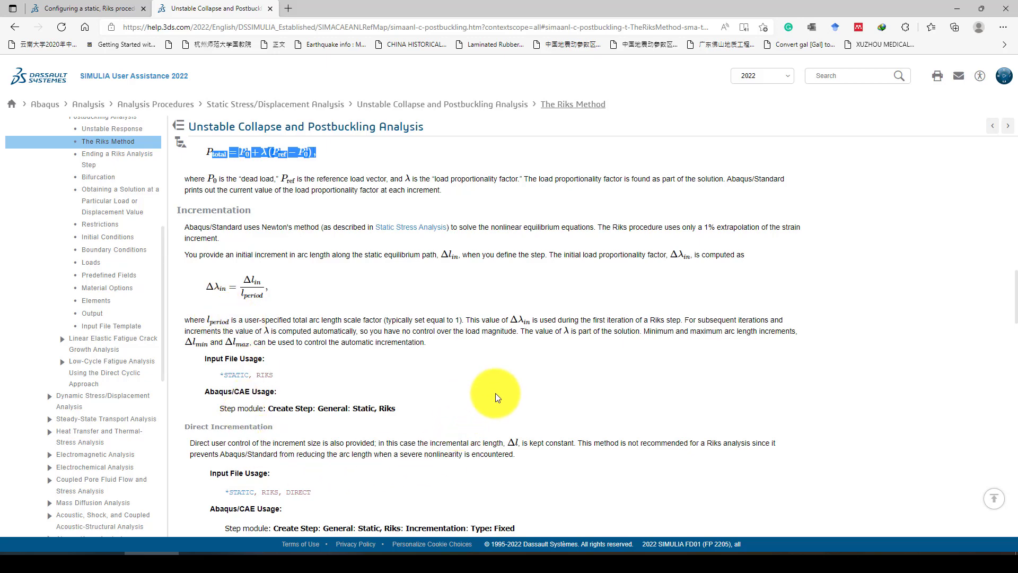
{"action": "left_click", "coordinate": [658, 553]}
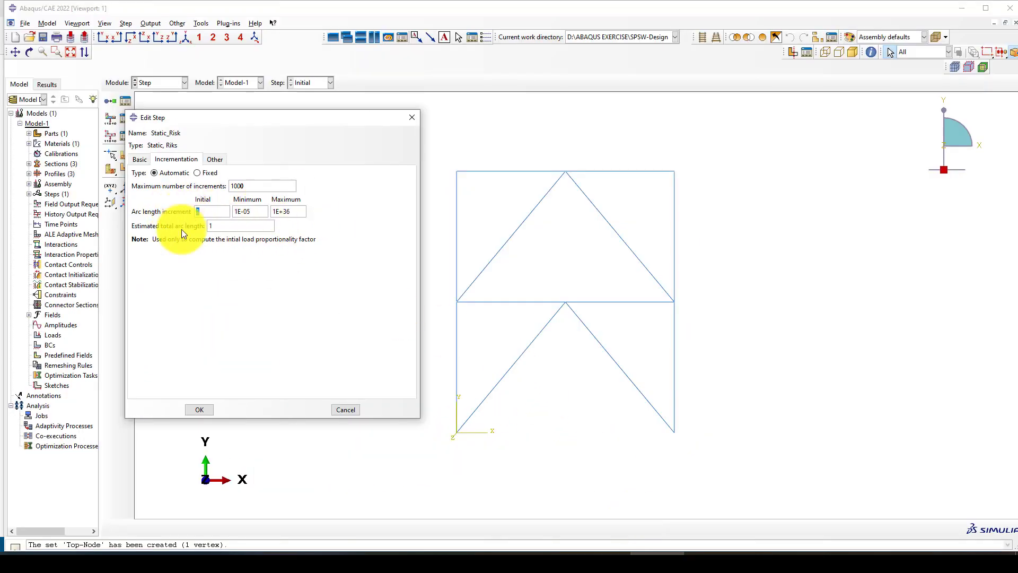
{"action": "type", "text": "0"}
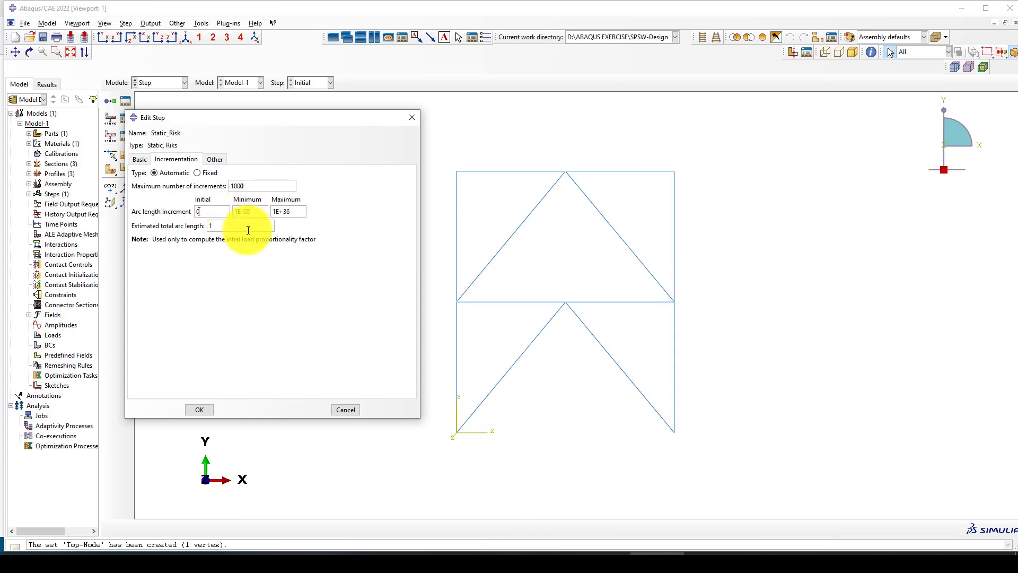
{"action": "type", "text": ".1"}
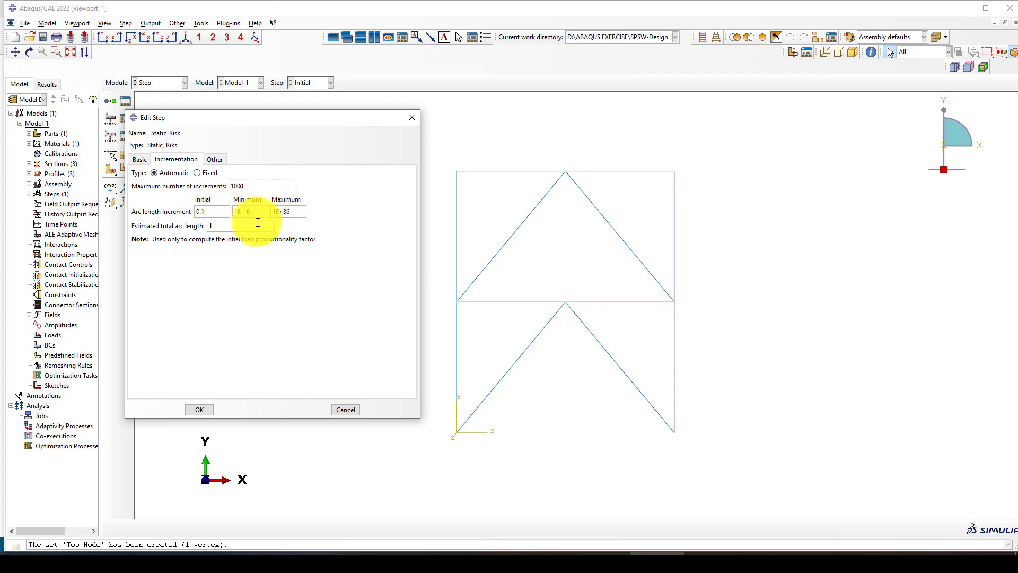
{"action": "double_click", "coordinate": [286, 211]}
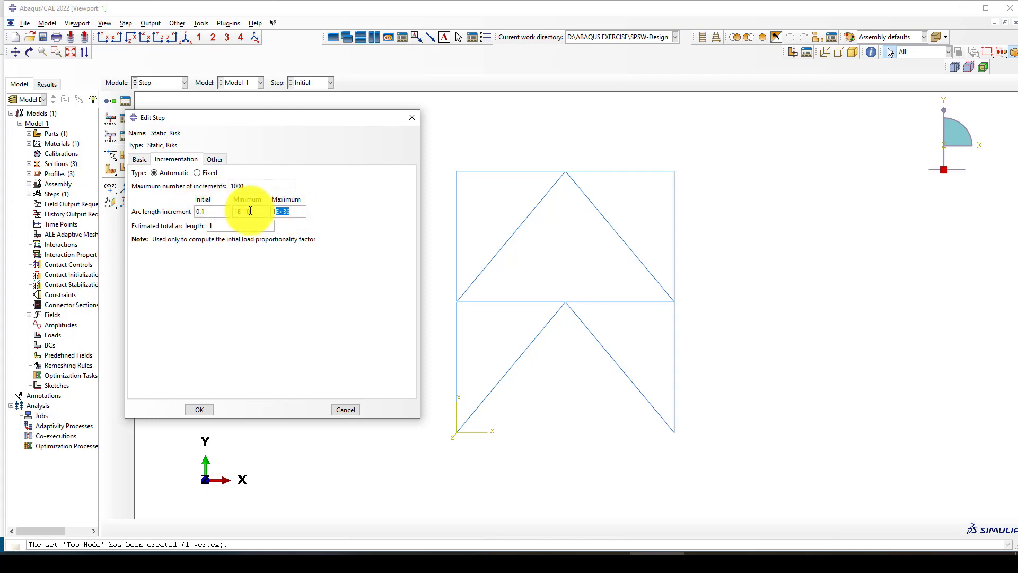
{"action": "double_click", "coordinate": [212, 211]}
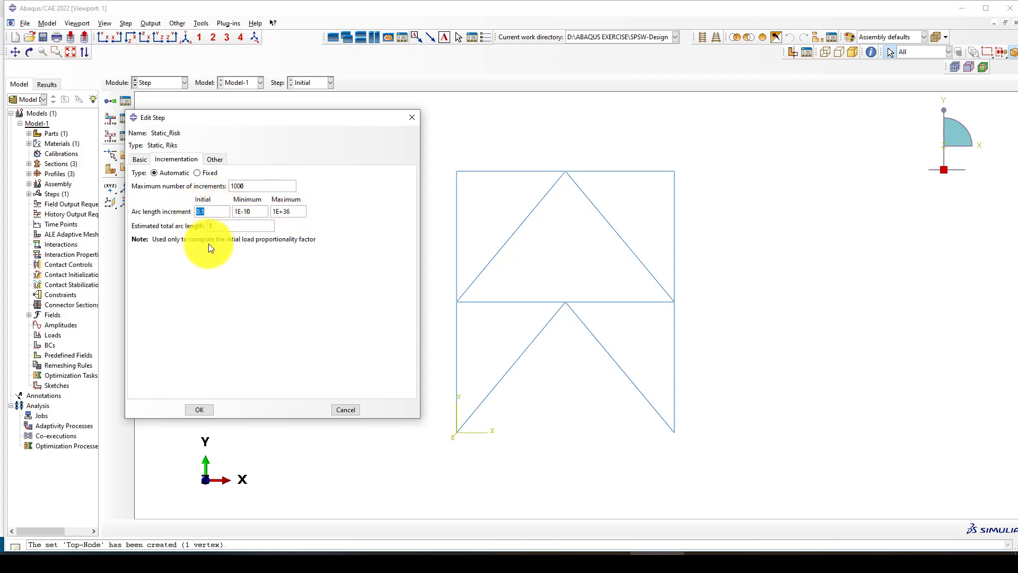
{"action": "left_click", "coordinate": [242, 226]}
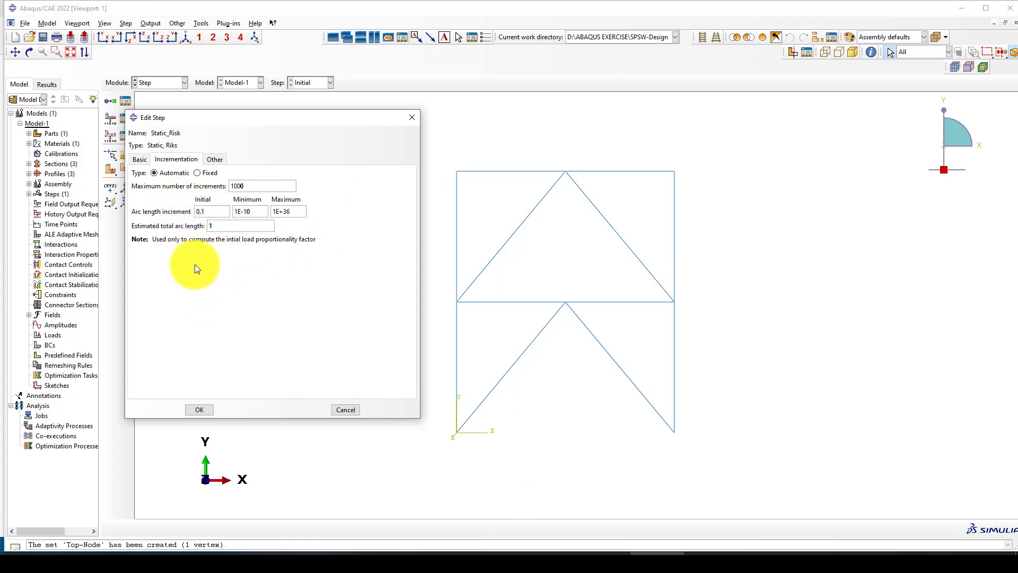
{"action": "left_click", "coordinate": [199, 409]}
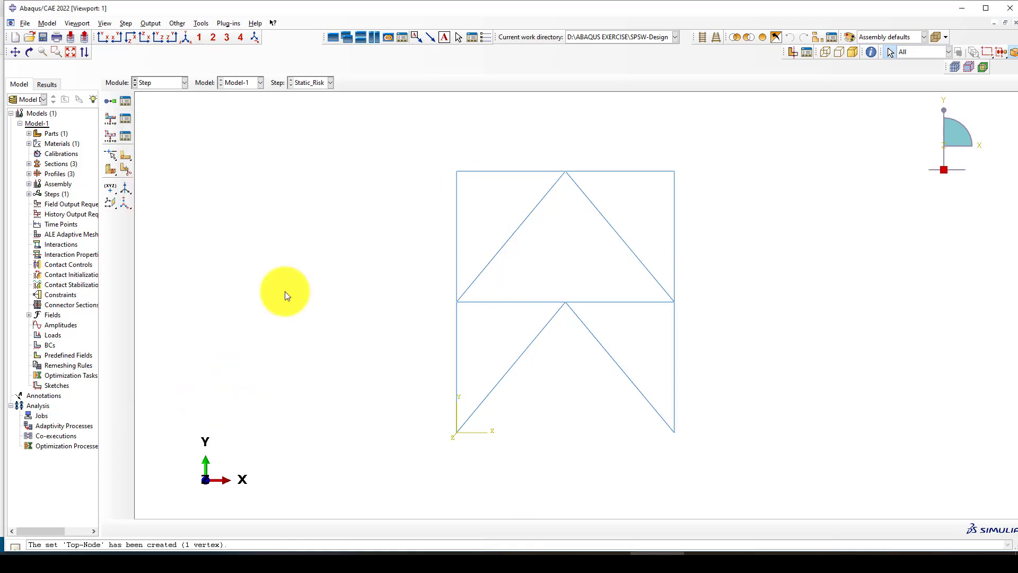
Step: Edit the history output request H-Output-1 of the Static_Risk step and exclude the Energy output variables
{"action": "left_click", "coordinate": [126, 135]}
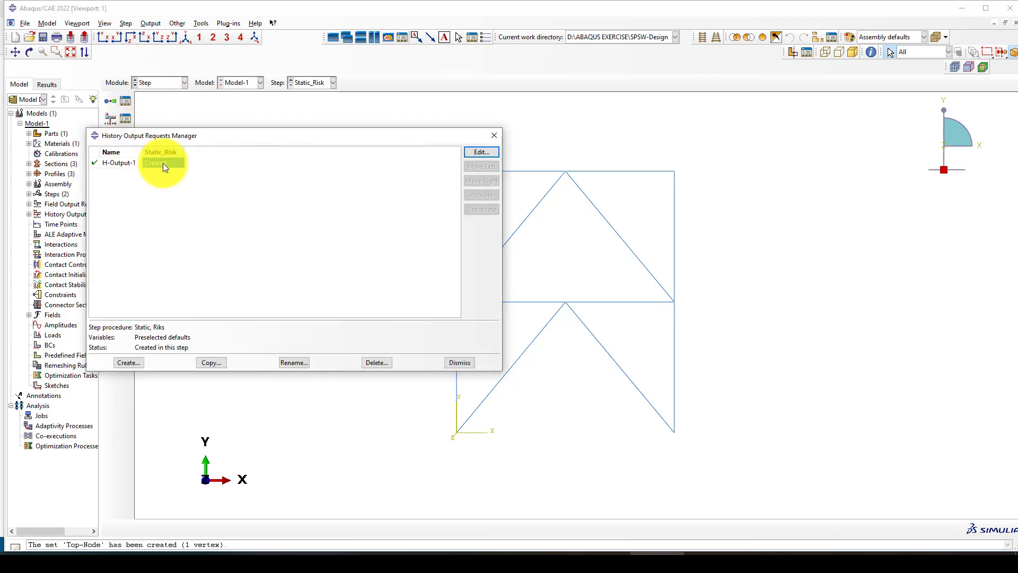
{"action": "left_click", "coordinate": [473, 157]}
{"action": "left_click_drag", "start_coordinate": [136, 147], "coordinate": [219, 138]}
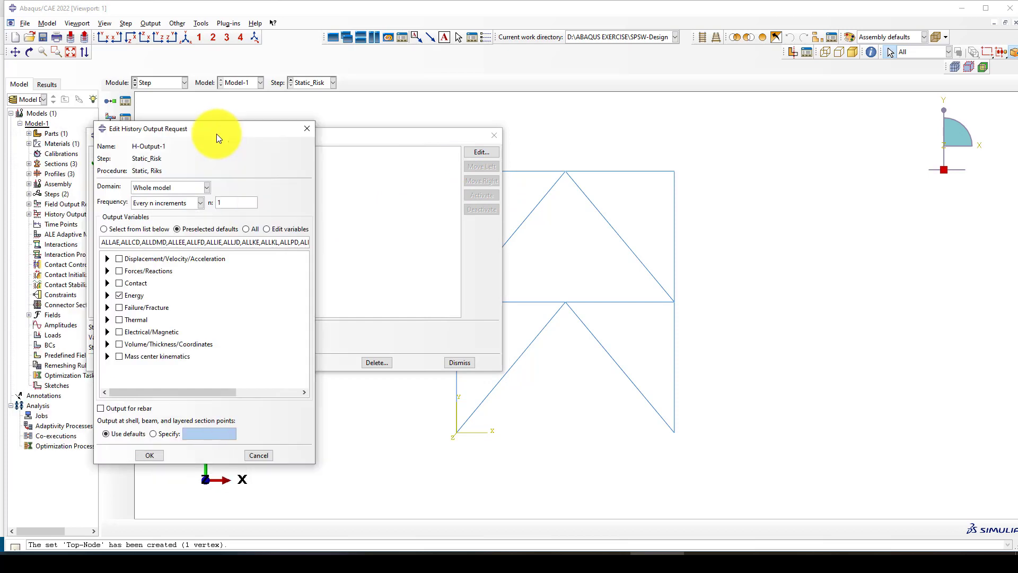
{"action": "left_click", "coordinate": [126, 295]}
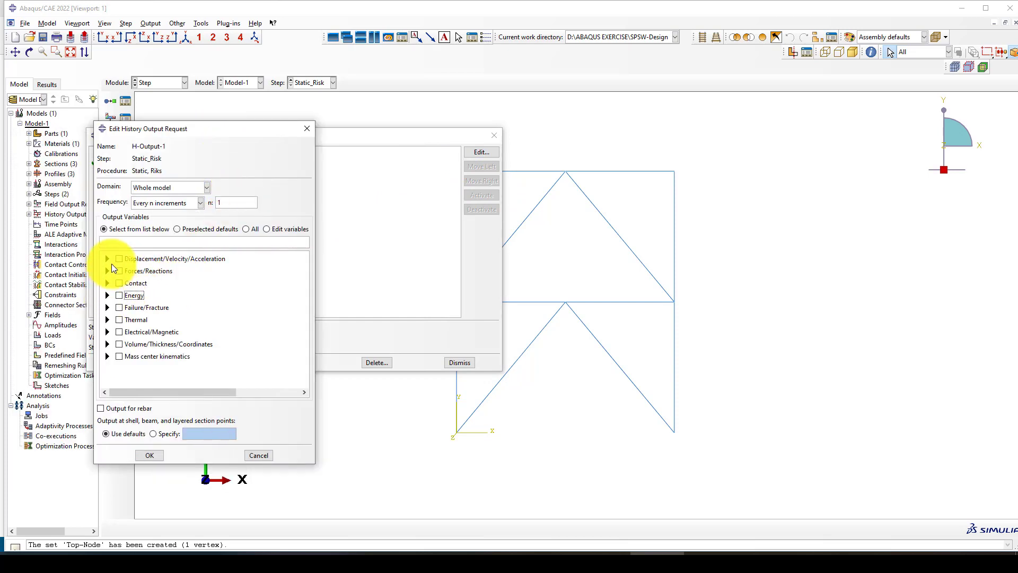
{"action": "left_click", "coordinate": [107, 259]}
{"action": "left_click", "coordinate": [108, 281]}
{"action": "left_click", "coordinate": [108, 281]}
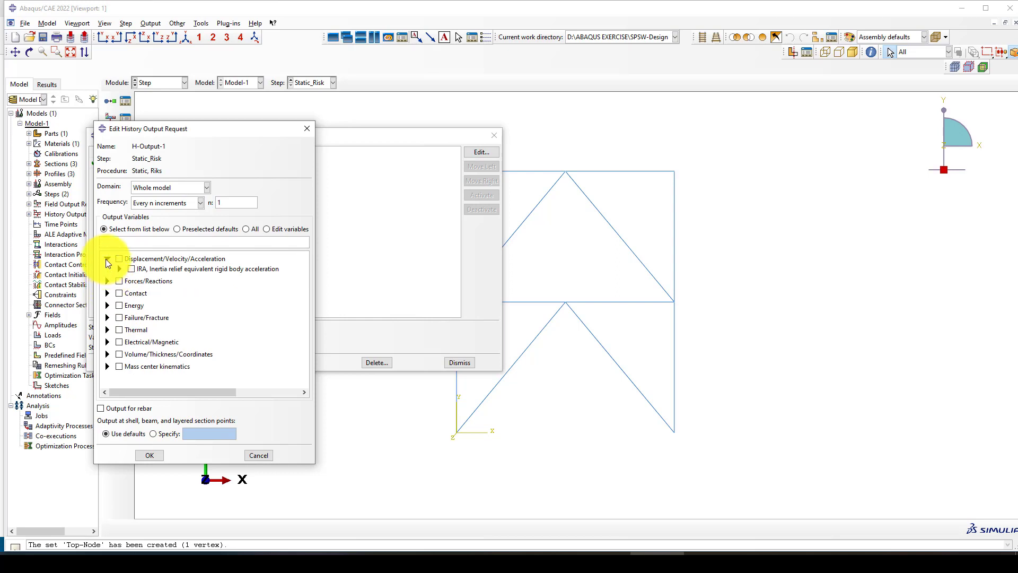
{"action": "left_click", "coordinate": [107, 259]}
{"action": "left_click", "coordinate": [107, 259]}
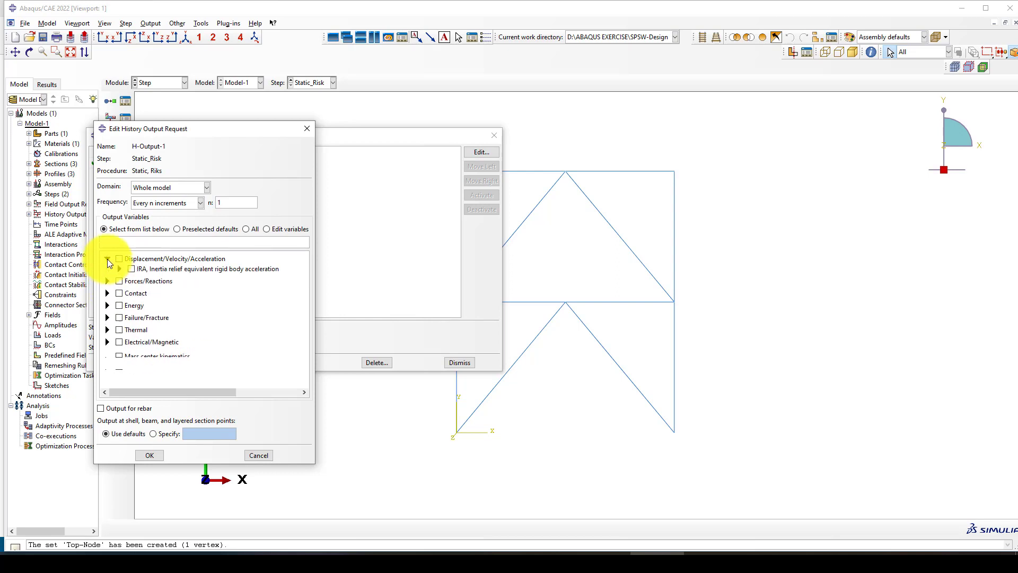
{"action": "left_click", "coordinate": [119, 270]}
{"action": "left_click", "coordinate": [107, 258]}
Step: Set the history output request's domain to the Top-Node set and select translation U1 as an output variable
{"action": "left_click", "coordinate": [170, 191]}
{"action": "left_click", "coordinate": [143, 202]}
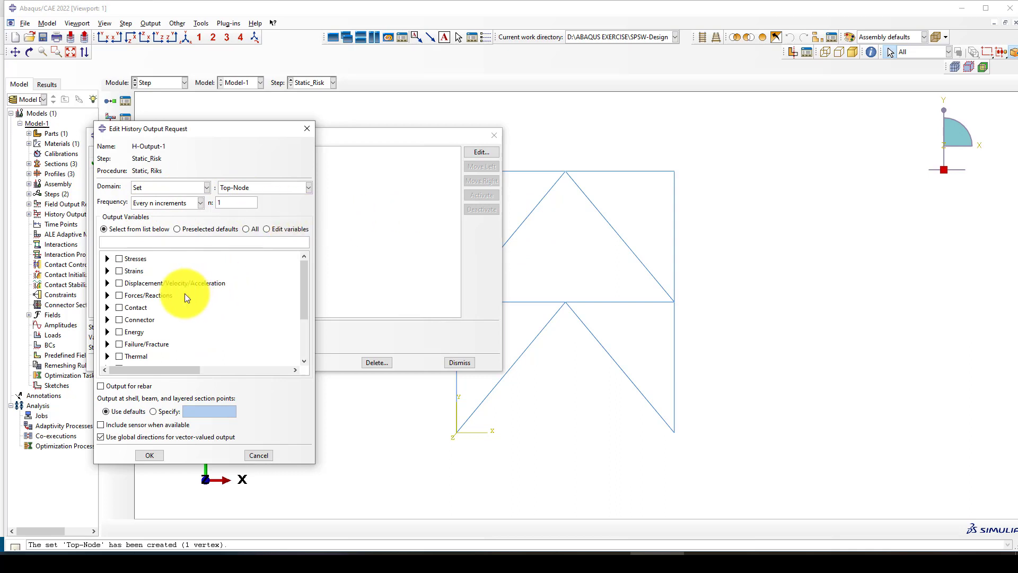
{"action": "left_click", "coordinate": [107, 282]}
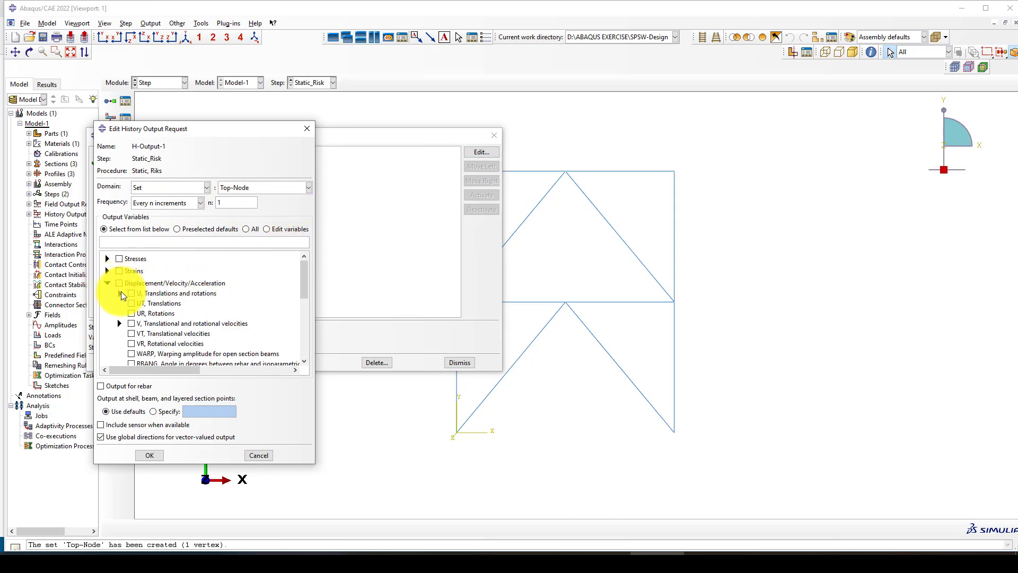
{"action": "left_click", "coordinate": [120, 293]}
{"action": "left_click", "coordinate": [143, 303]}
{"action": "left_click", "coordinate": [108, 284]}
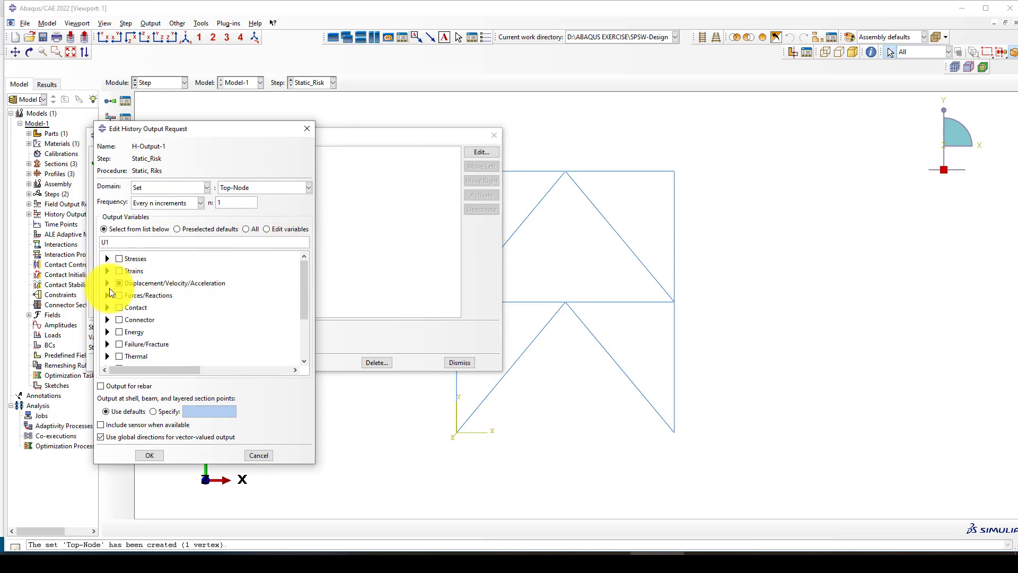
Step: Add reaction force RF1 to the output variables and confirm the history output request
{"action": "left_click", "coordinate": [107, 295]}
{"action": "left_click", "coordinate": [119, 305]}
{"action": "left_click", "coordinate": [143, 315]}
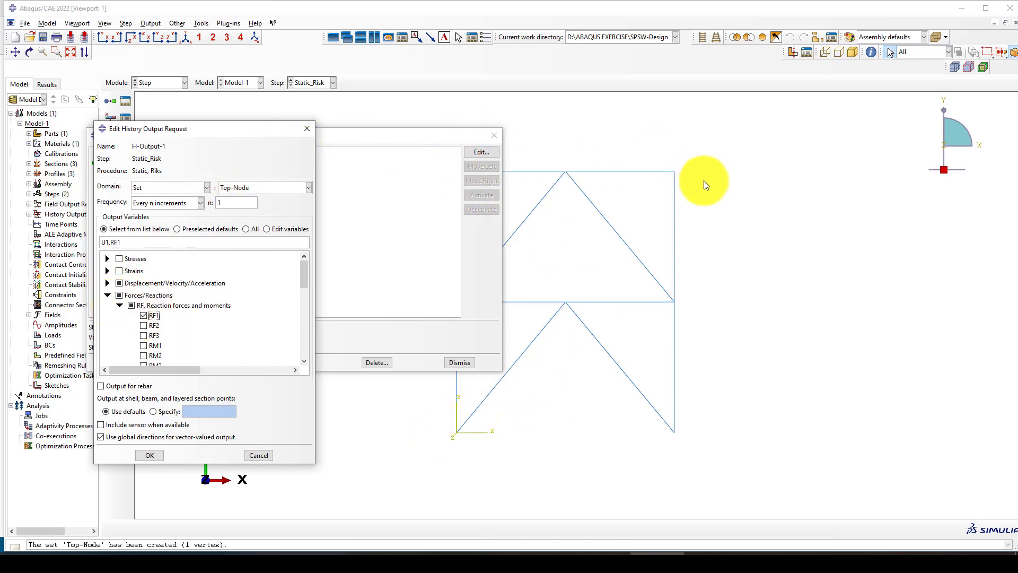
{"action": "scroll", "coordinate": [733, 182], "scroll_direction": "down", "scroll_amount": 3}
{"action": "scroll", "coordinate": [588, 178], "scroll_direction": "up", "scroll_amount": 3}
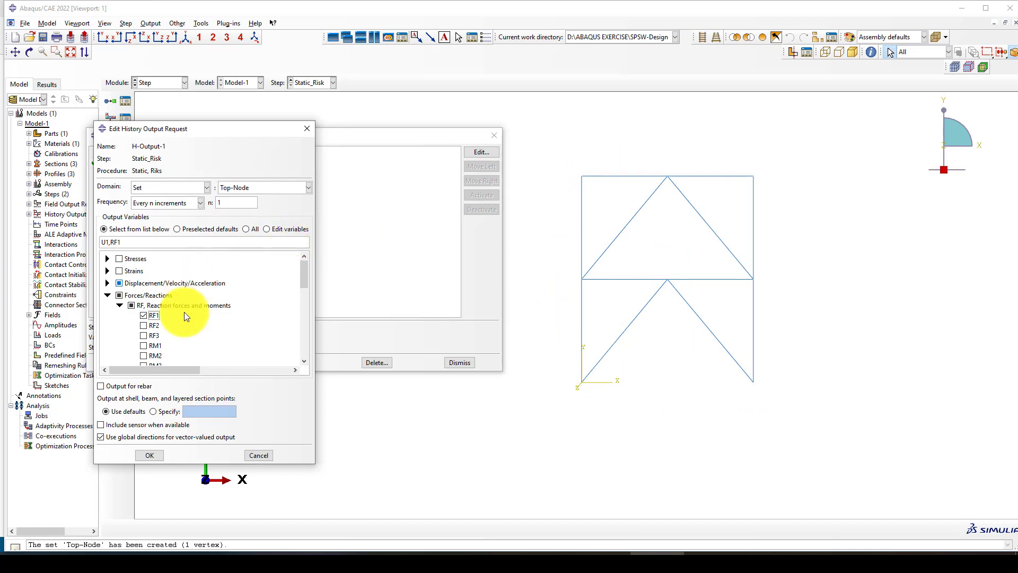
{"action": "left_click", "coordinate": [151, 455]}
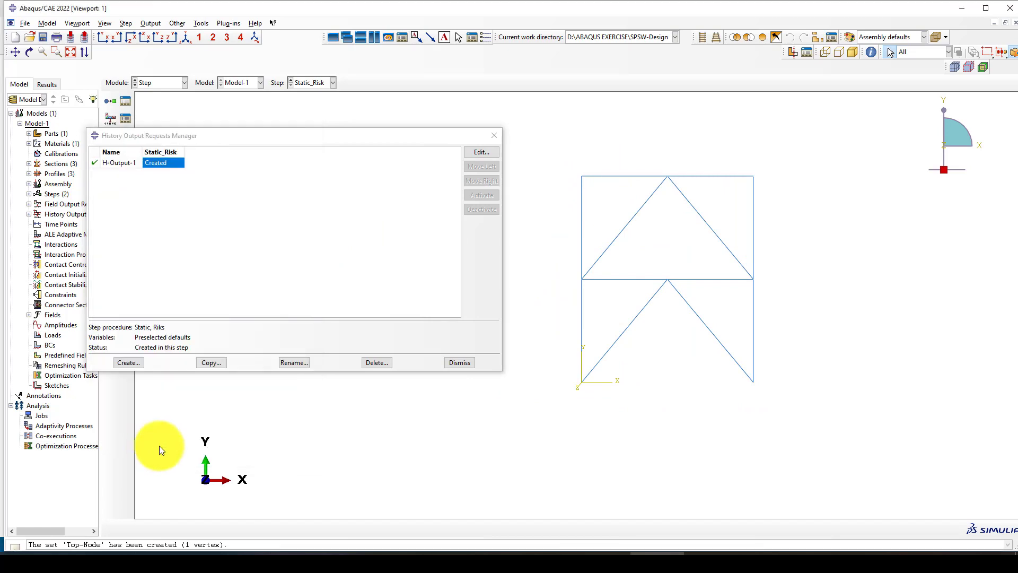
{"action": "left_click", "coordinate": [457, 363]}
Step: In the Load module, create a Displacement/Rotation boundary condition in the Initial step fixing U1, U2 and U3 at both column bases
{"action": "left_click", "coordinate": [170, 84]}
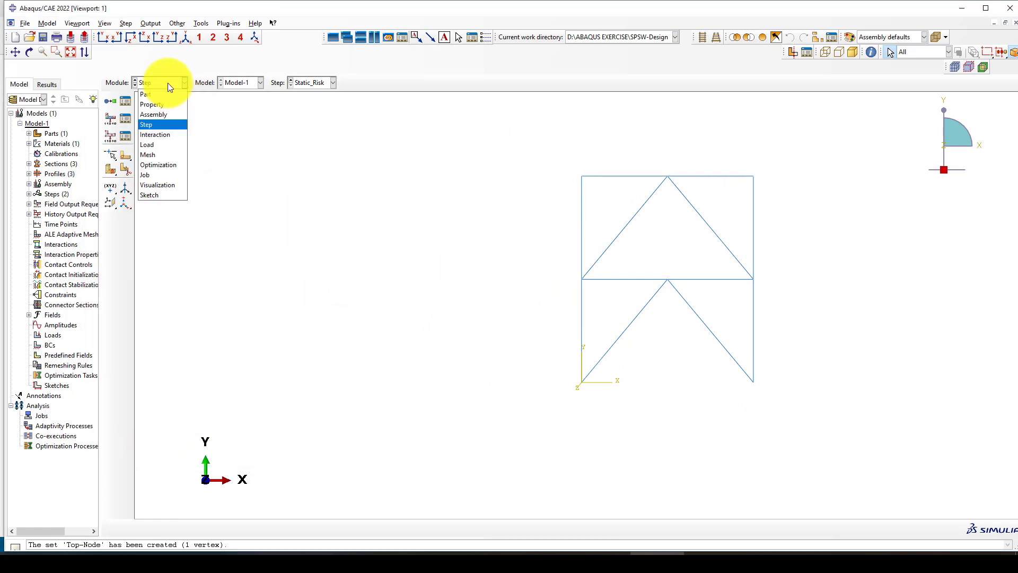
{"action": "left_click", "coordinate": [157, 144]}
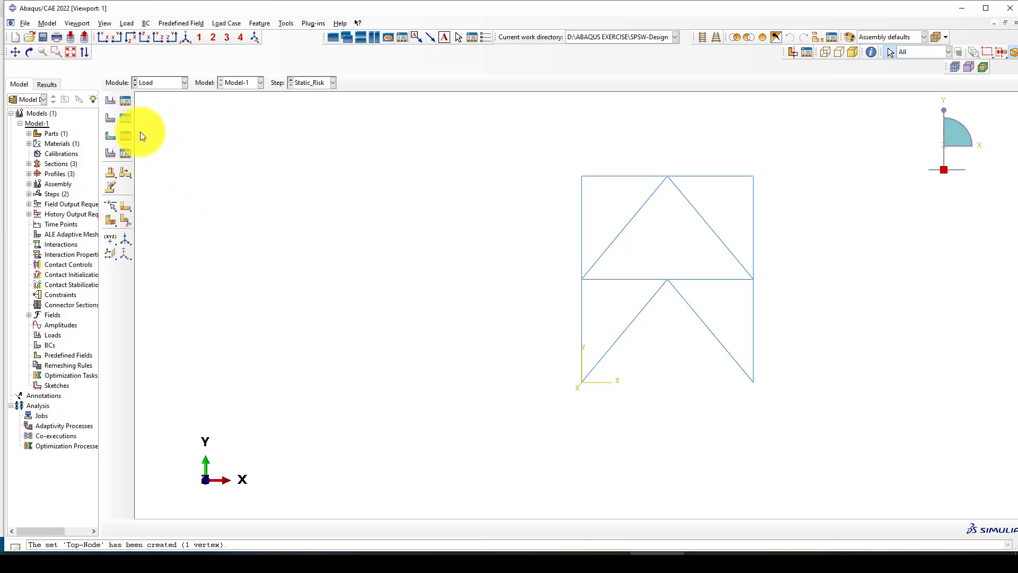
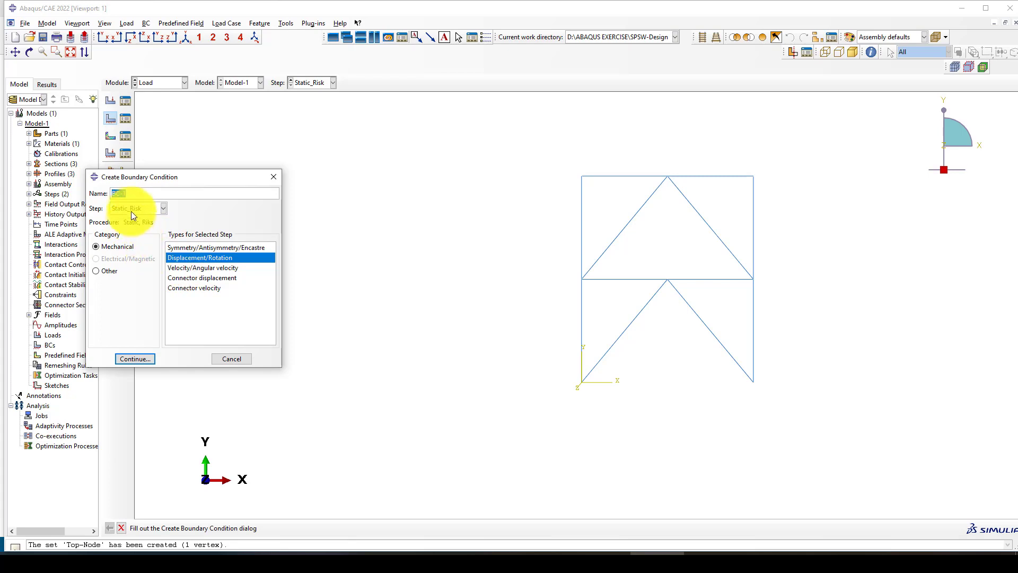
{"action": "left_click", "coordinate": [131, 209]}
{"action": "left_click", "coordinate": [132, 221]}
{"action": "left_click", "coordinate": [145, 356]}
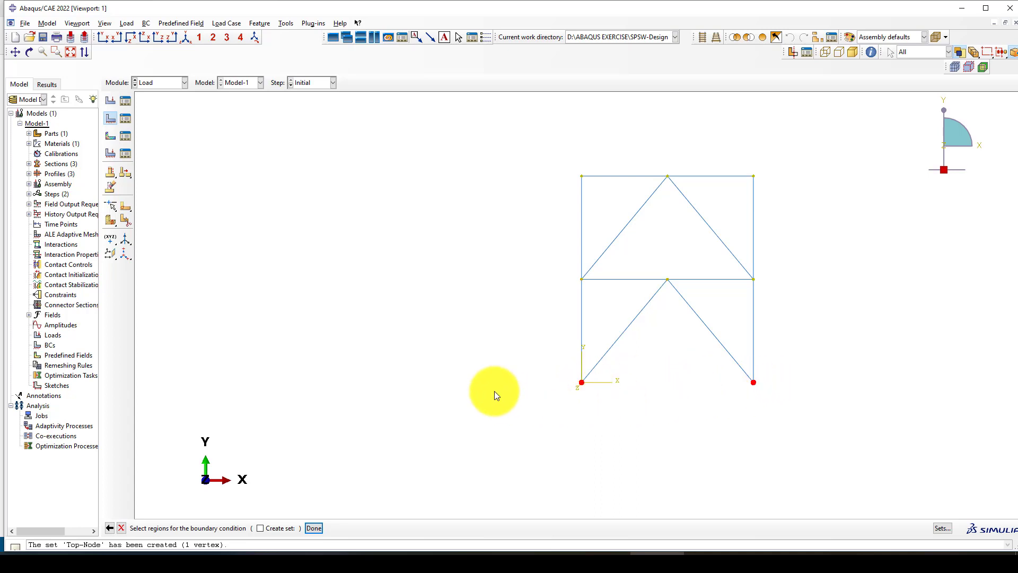
{"action": "middle_click", "coordinate": [494, 390]}
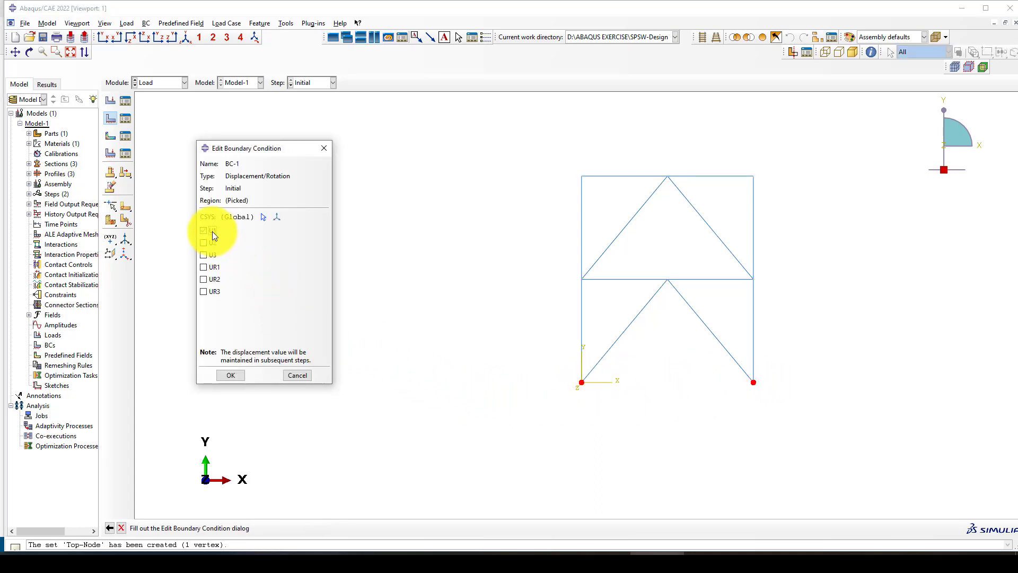
{"action": "left_click", "coordinate": [211, 243]}
{"action": "left_click", "coordinate": [209, 252]}
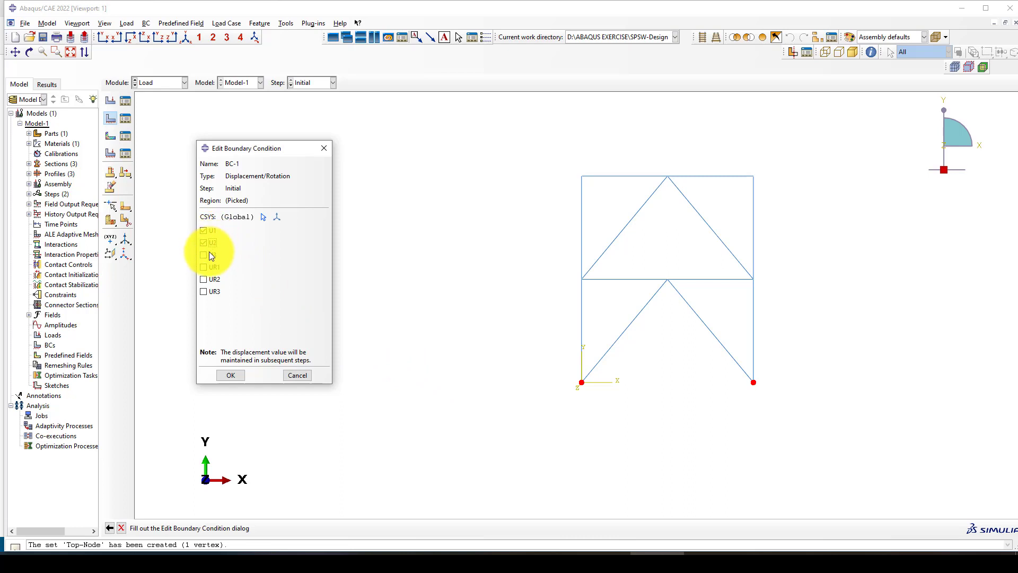
{"action": "left_click", "coordinate": [229, 375]}
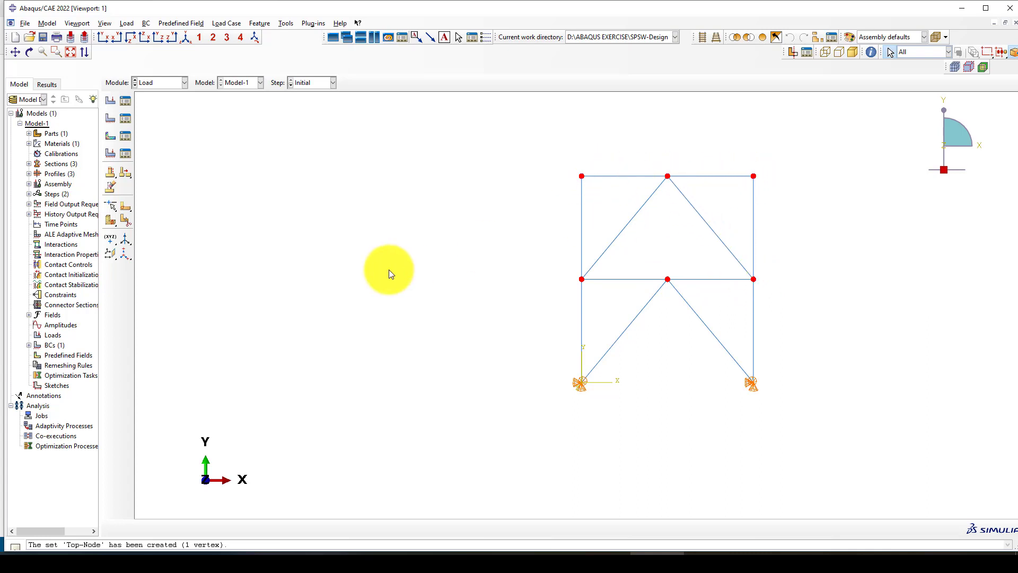
Step: Create a Displacement/Rotation boundary condition named U in the Initial step, fixing U3 at the six upper-storey and mid-level joints
{"action": "left_click", "coordinate": [112, 118]}
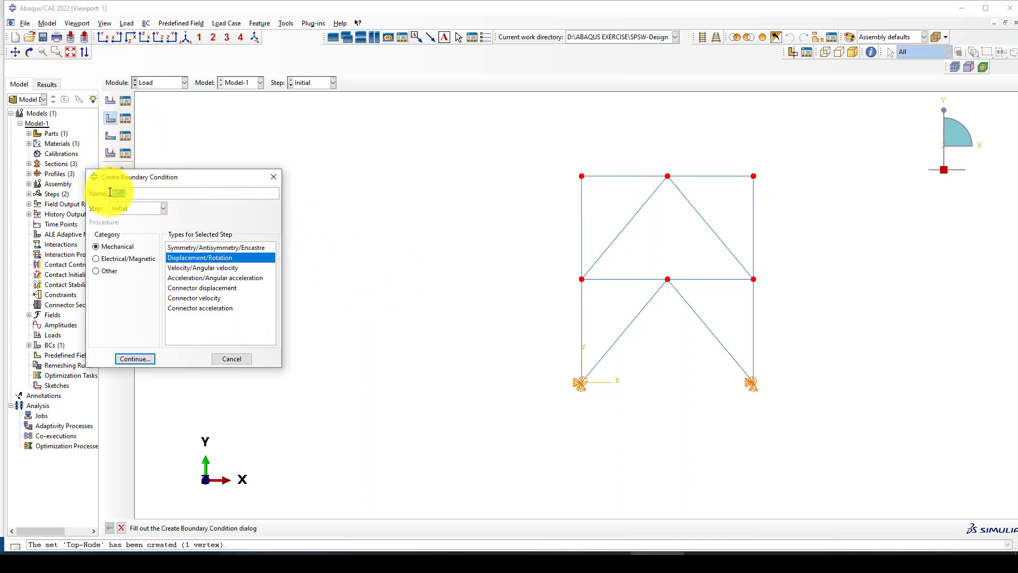
{"action": "type", "text": "U"}
{"action": "left_click", "coordinate": [139, 357]}
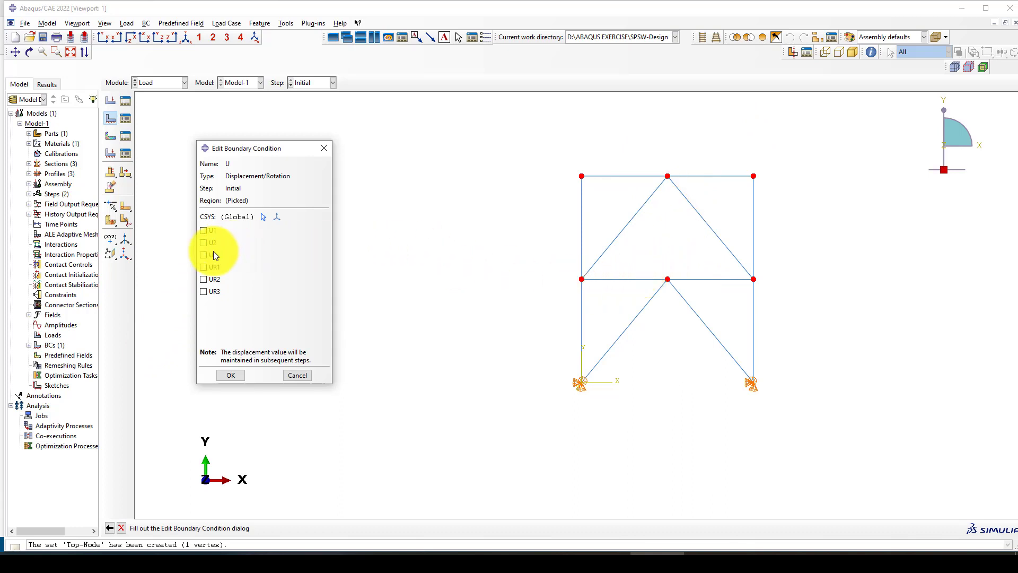
{"action": "left_click", "coordinate": [230, 375]}
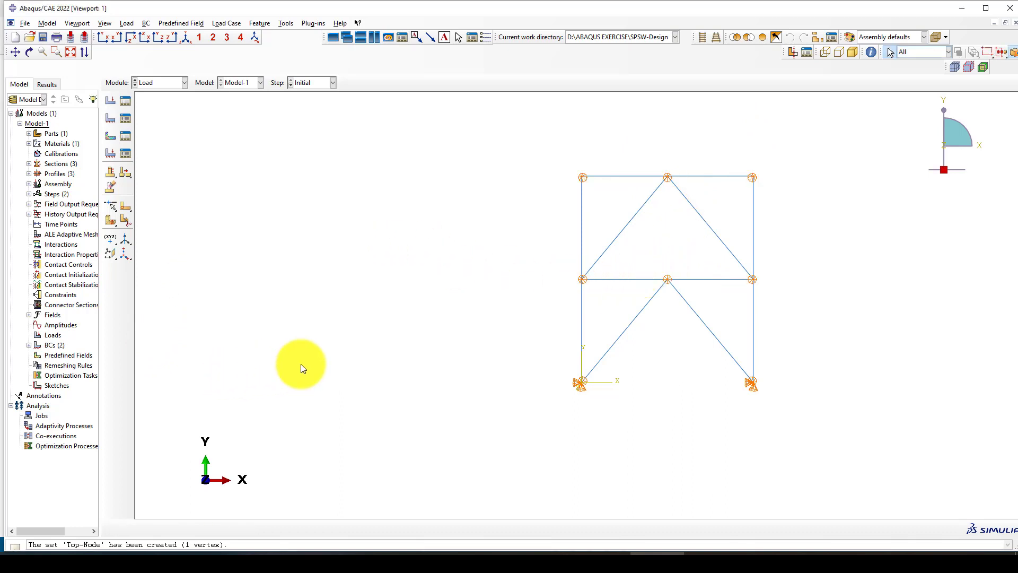
Step: Create a Displacement/Rotation boundary condition named Dis in the Static_Risk step, applied to the Top-Node set
{"action": "left_click", "coordinate": [199, 40]}
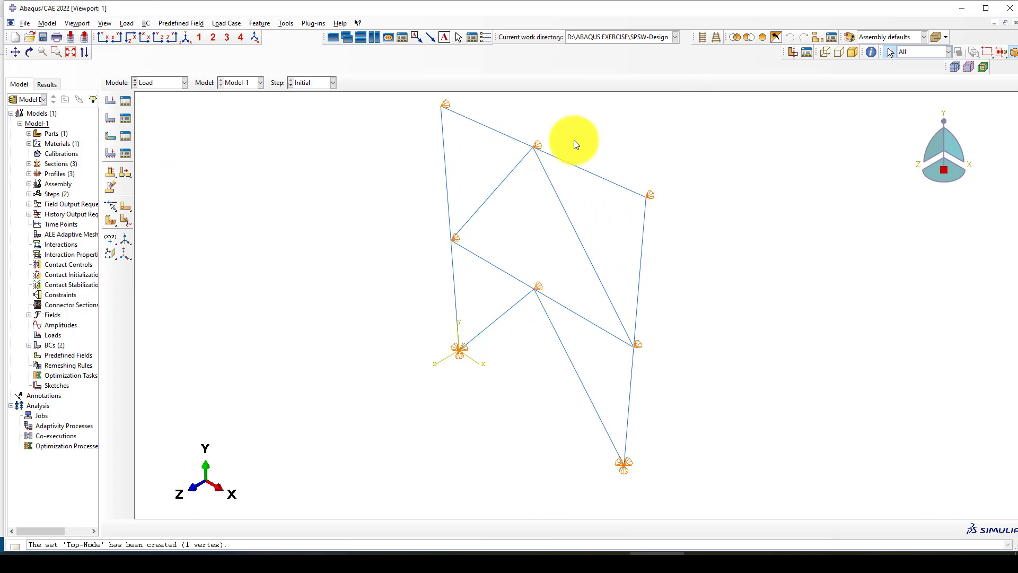
{"action": "left_click", "coordinate": [109, 119]}
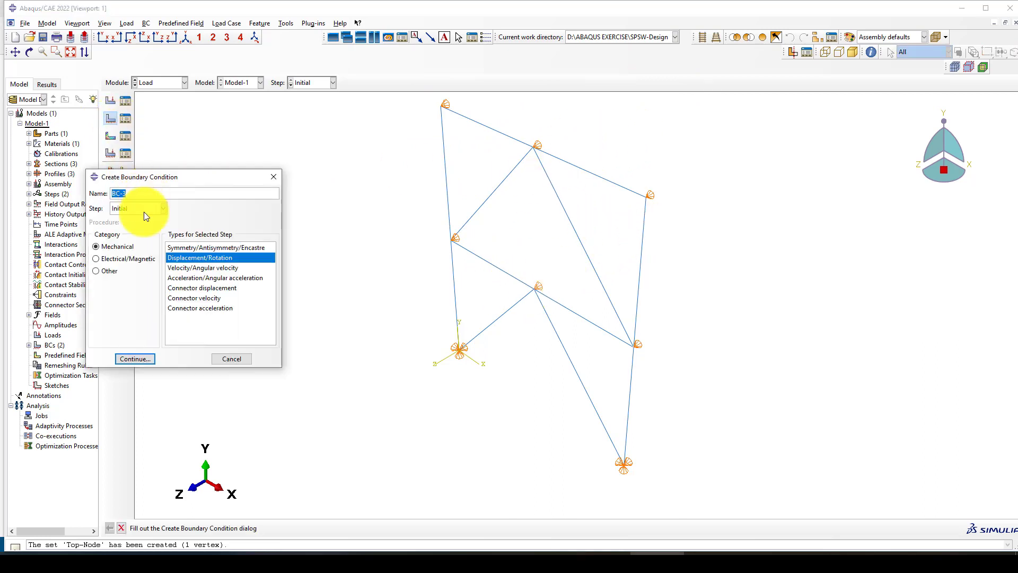
{"action": "left_click_drag", "start_coordinate": [130, 191], "coordinate": [109, 193]}
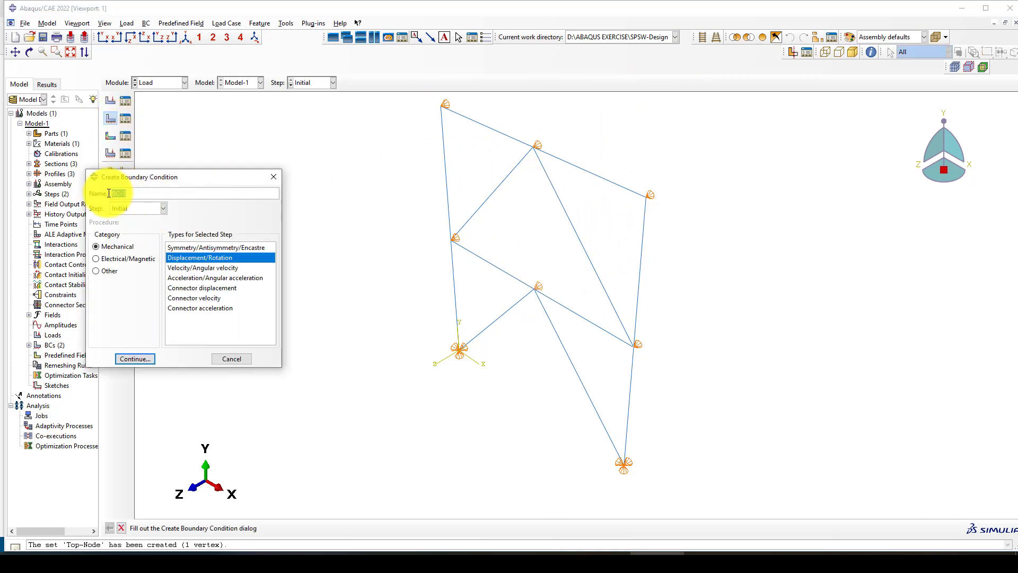
{"action": "type", "text": "Dis"}
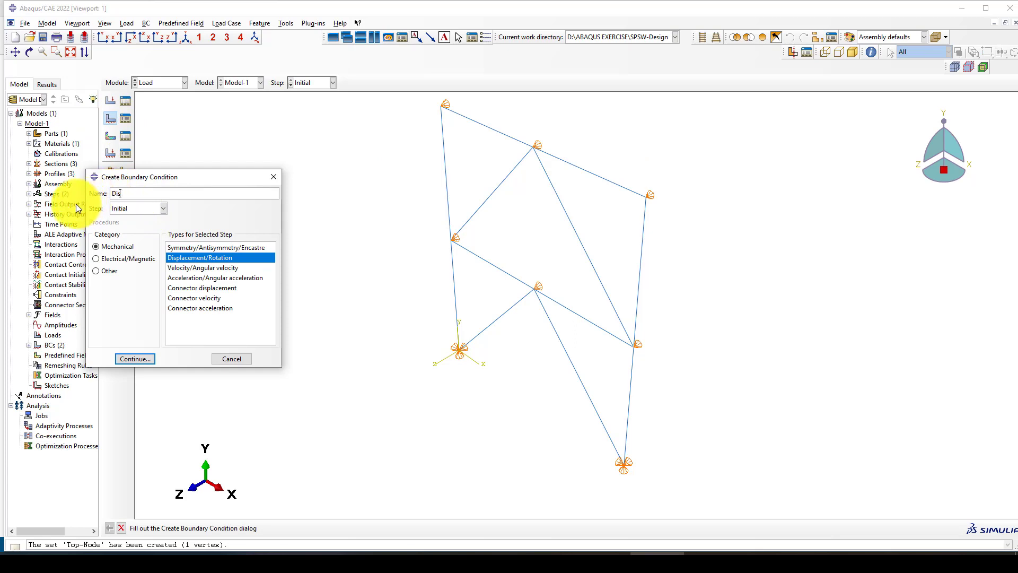
{"action": "left_click", "coordinate": [135, 207]}
{"action": "left_click", "coordinate": [127, 229]}
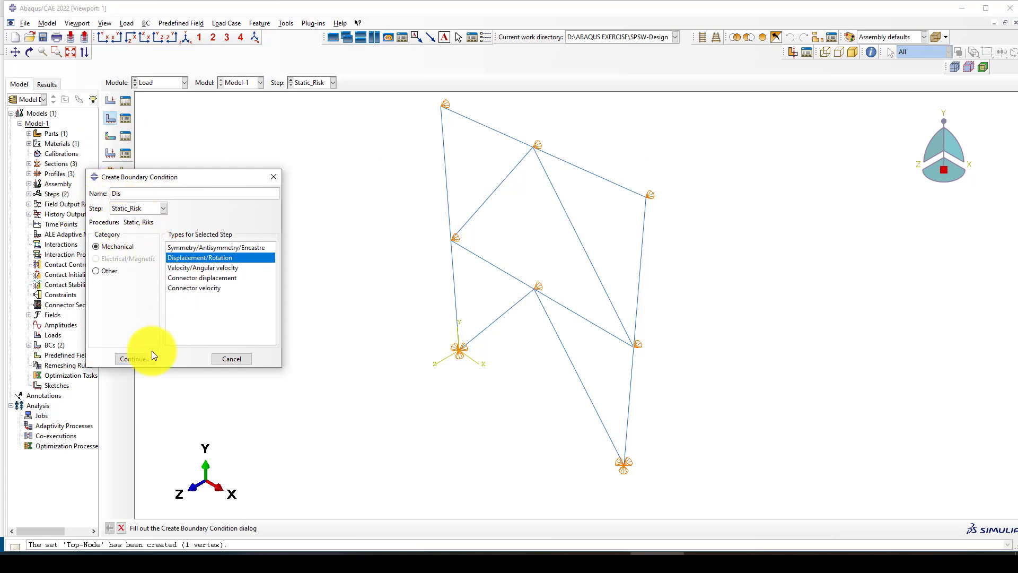
{"action": "left_click", "coordinate": [137, 359]}
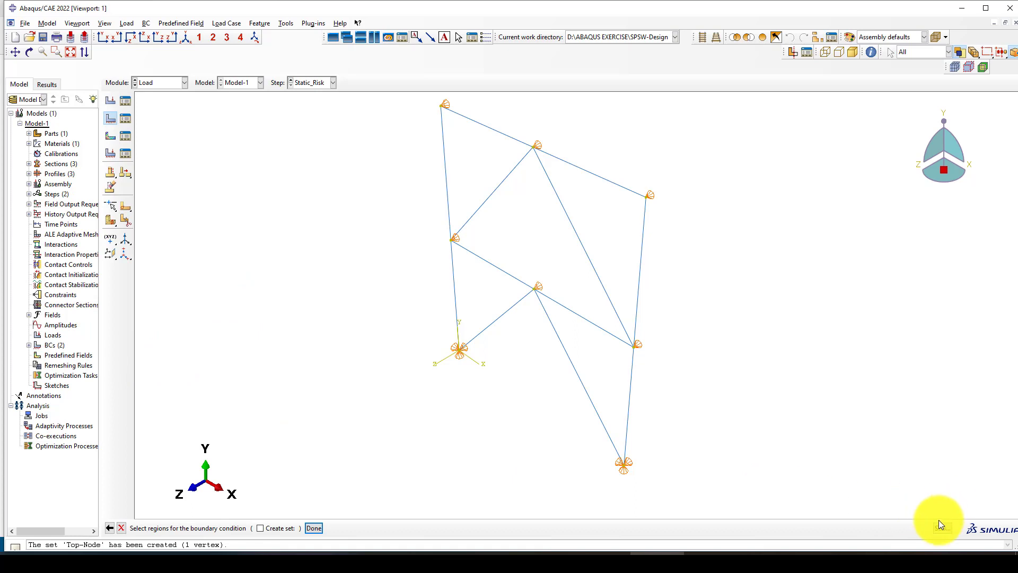
{"action": "left_click", "coordinate": [940, 525]}
{"action": "left_click", "coordinate": [62, 193]}
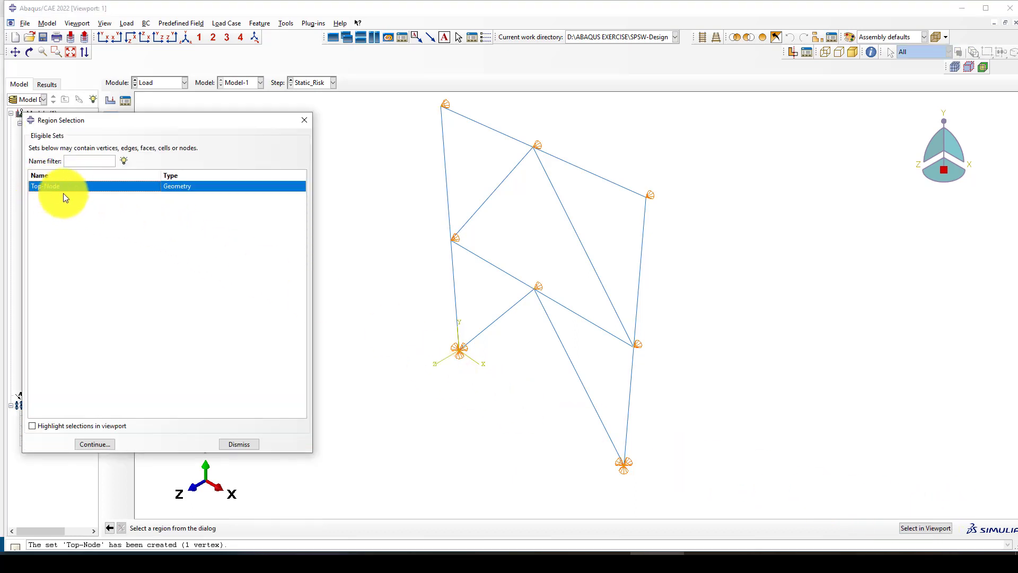
{"action": "left_click", "coordinate": [97, 445]}
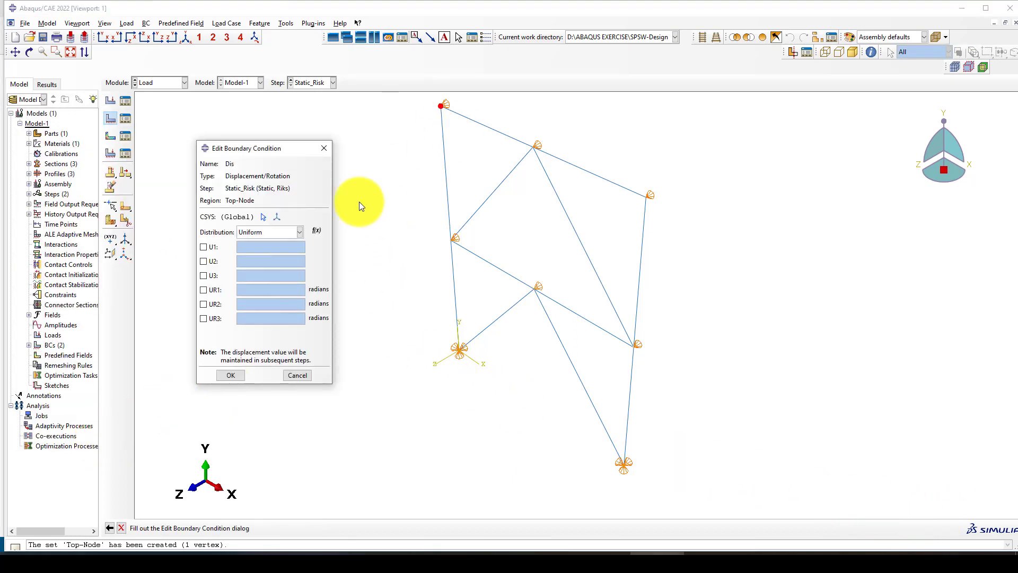
Step: Prescribe a U1 displacement of 1 with uniform distribution for the Dis boundary condition and confirm it
{"action": "left_click", "coordinate": [212, 248]}
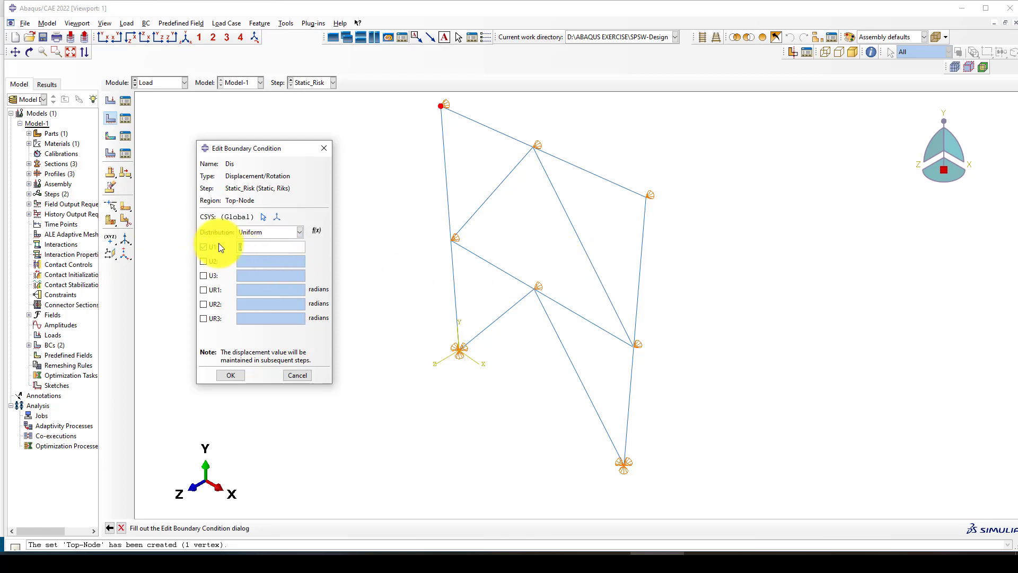
{"action": "type", "text": "1"}
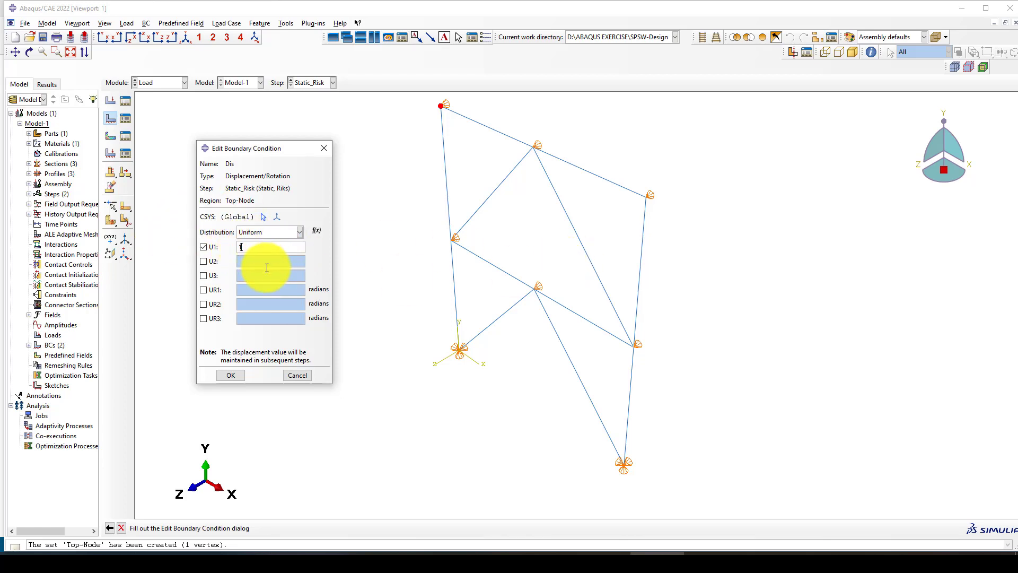
{"action": "left_click", "coordinate": [232, 375]}
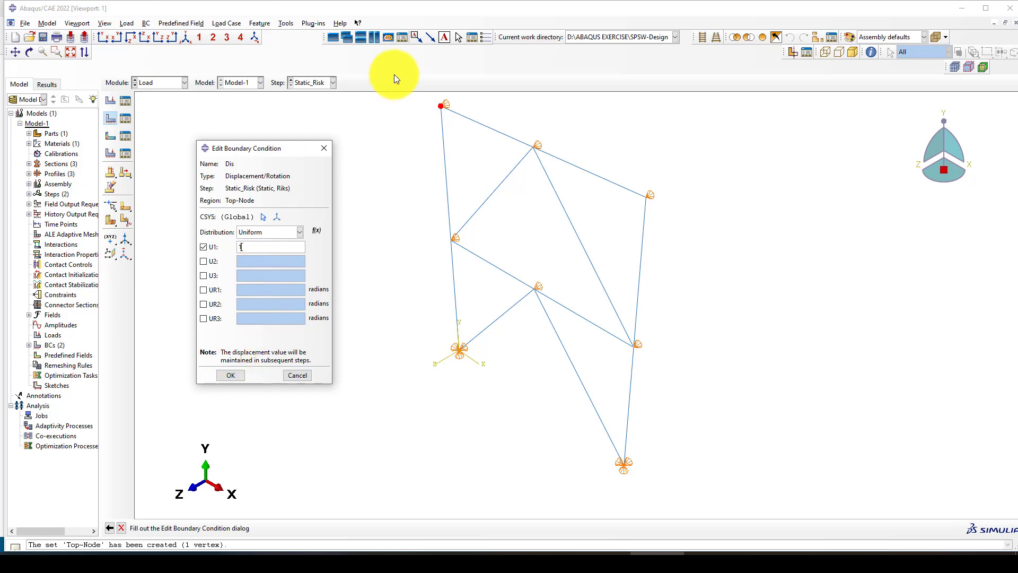
{"action": "left_click", "coordinate": [232, 374]}
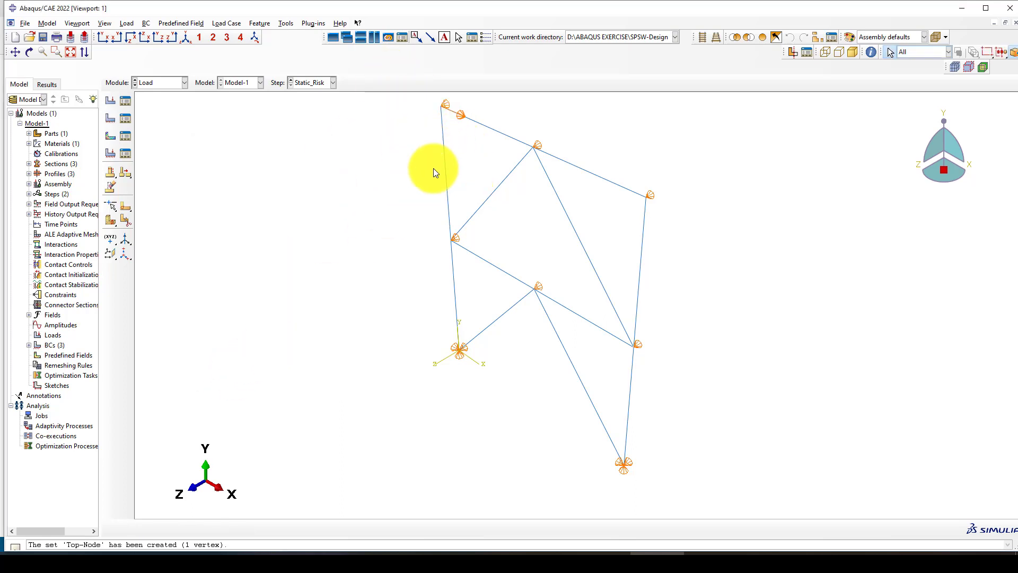
Step: Switch to the Mesh module with the part Steel-Braced-Frame as the object
{"action": "left_click", "coordinate": [170, 84]}
{"action": "left_click", "coordinate": [161, 145]}
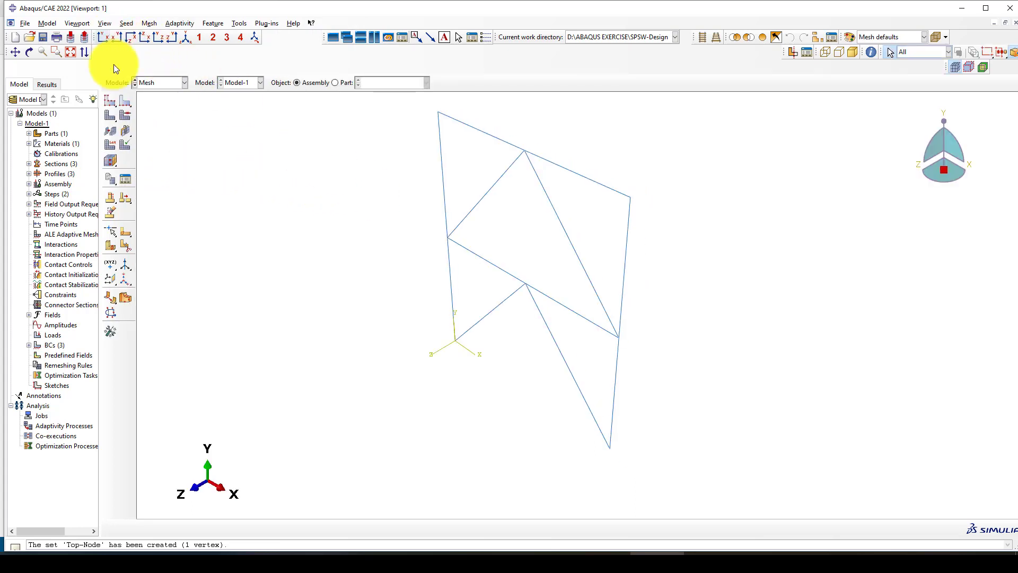
{"action": "left_click", "coordinate": [345, 83]}
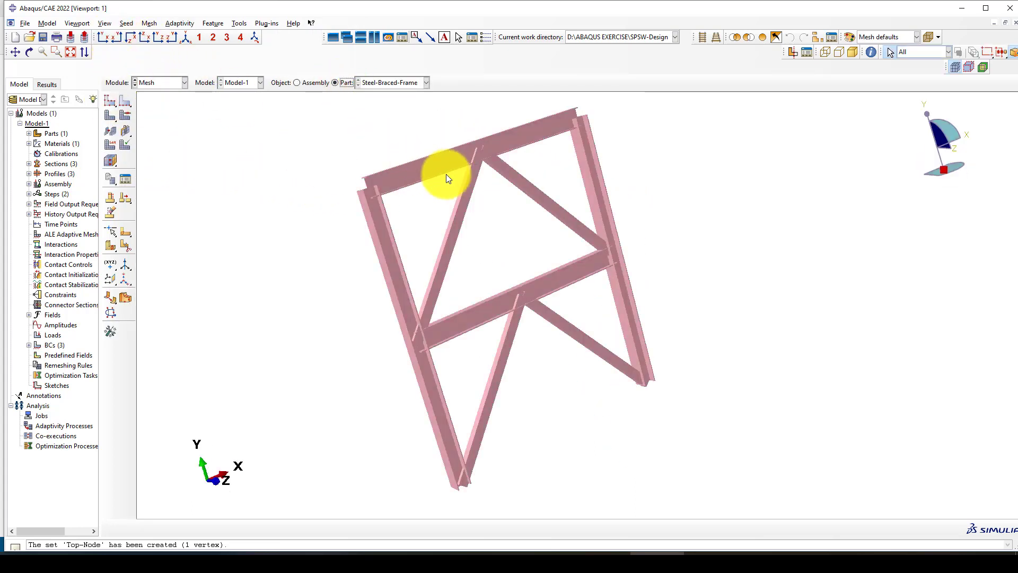
Step: Seed the Steel-Braced-Frame part with an approximate global size of 390 and generate its mesh
{"action": "left_click", "coordinate": [111, 102]}
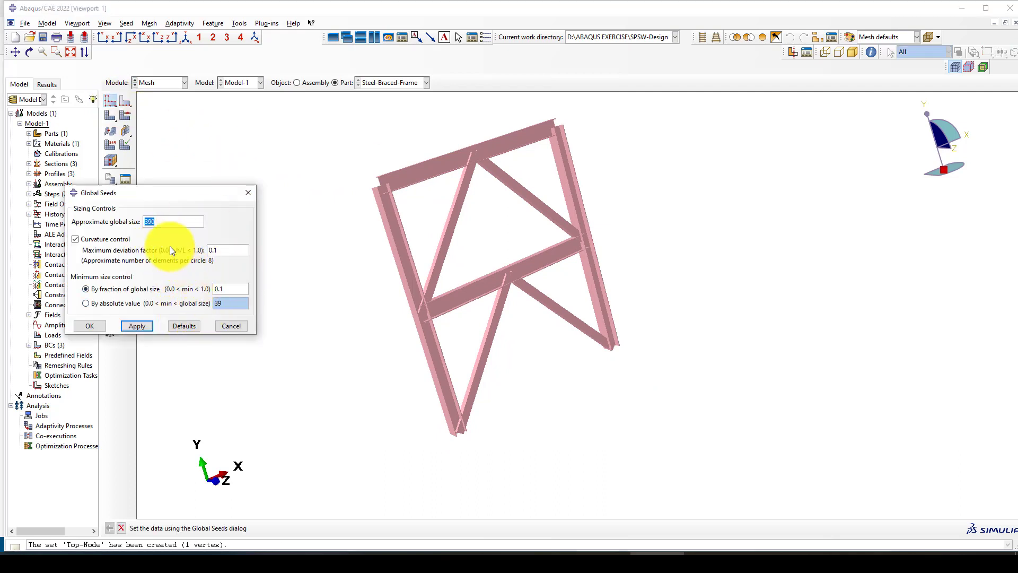
{"action": "left_click", "coordinate": [94, 326]}
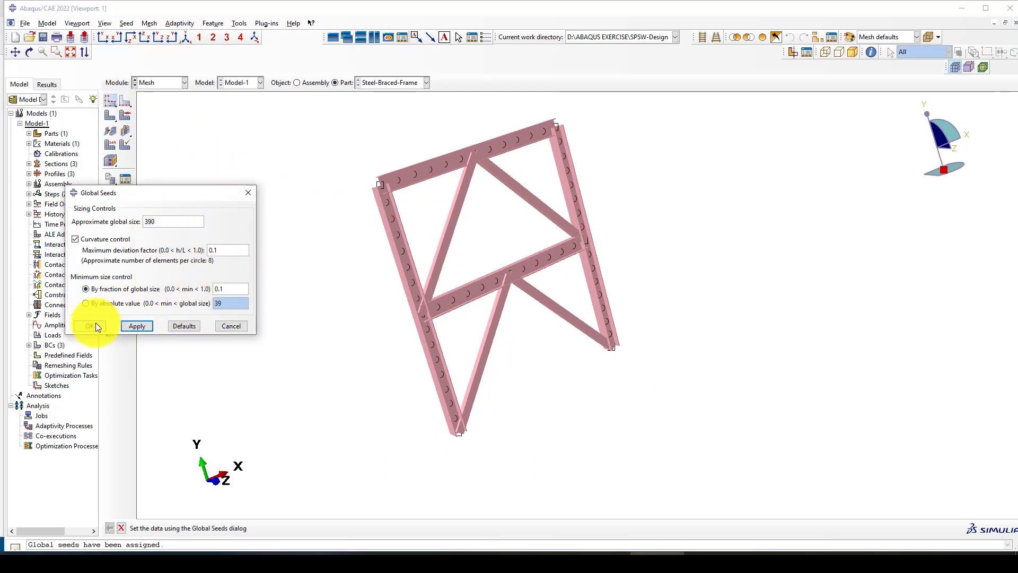
{"action": "left_click", "coordinate": [107, 117]}
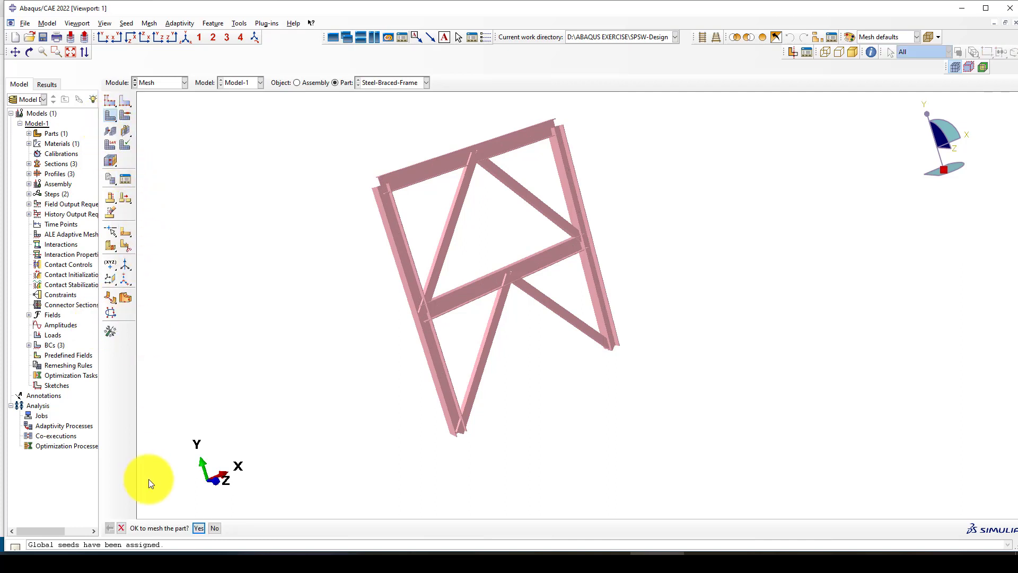
{"action": "left_click", "coordinate": [197, 528]}
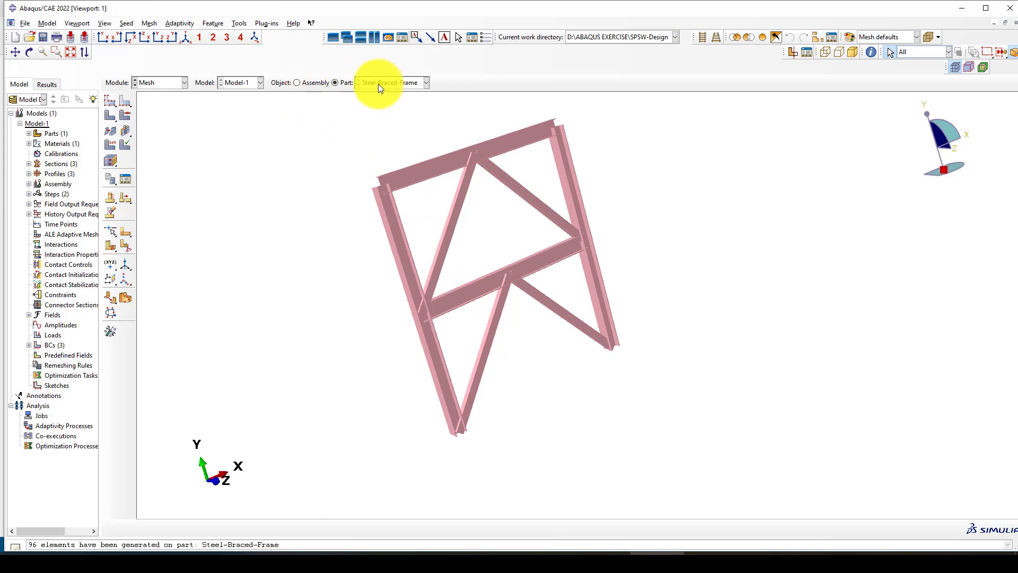
Step: In the Job module, create a full-analysis job named Static_Rsik-Analysis for Model-1, keeping the default submission settings
{"action": "left_click", "coordinate": [158, 82]}
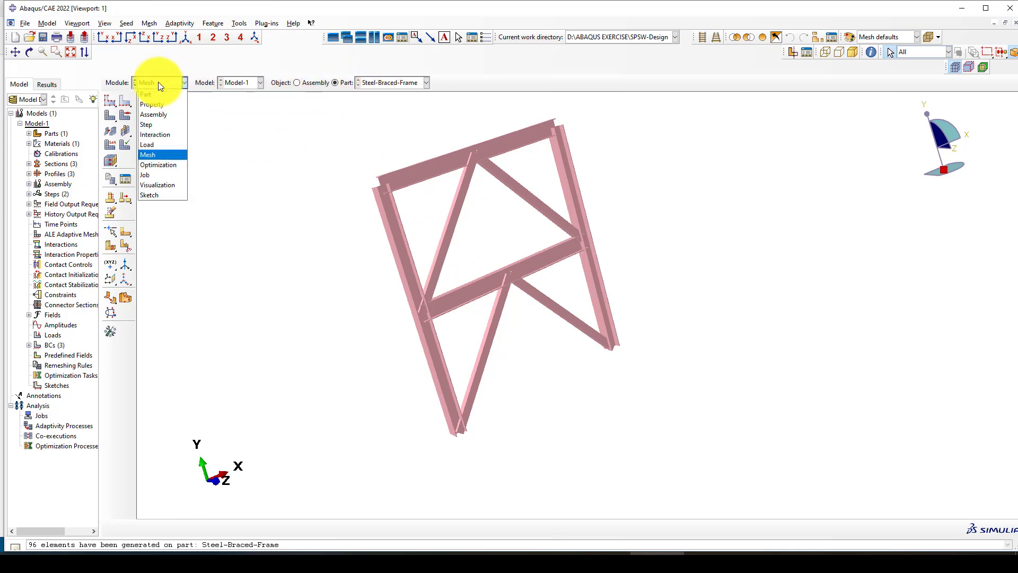
{"action": "left_click", "coordinate": [157, 176]}
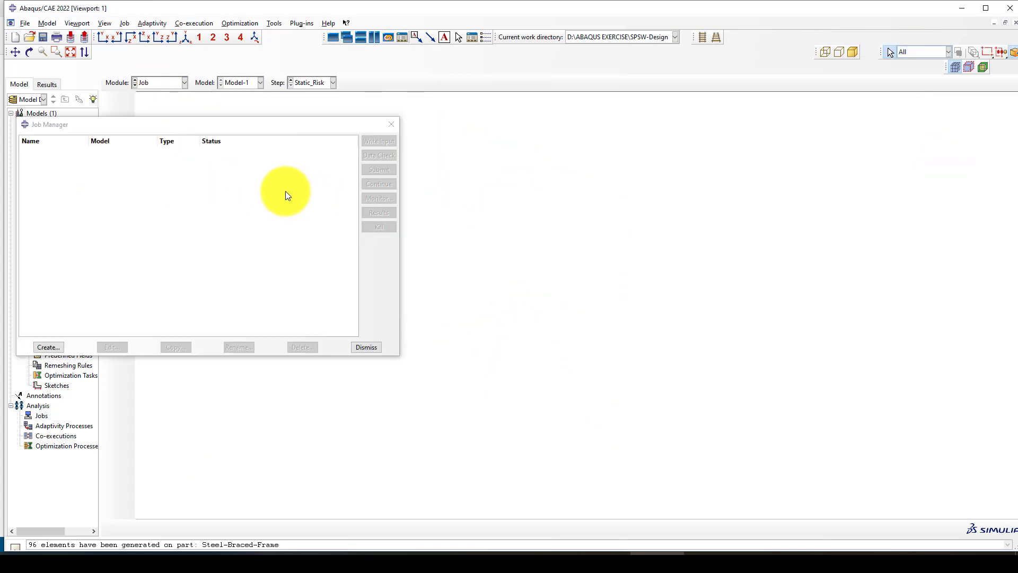
{"action": "left_click", "coordinate": [60, 349]}
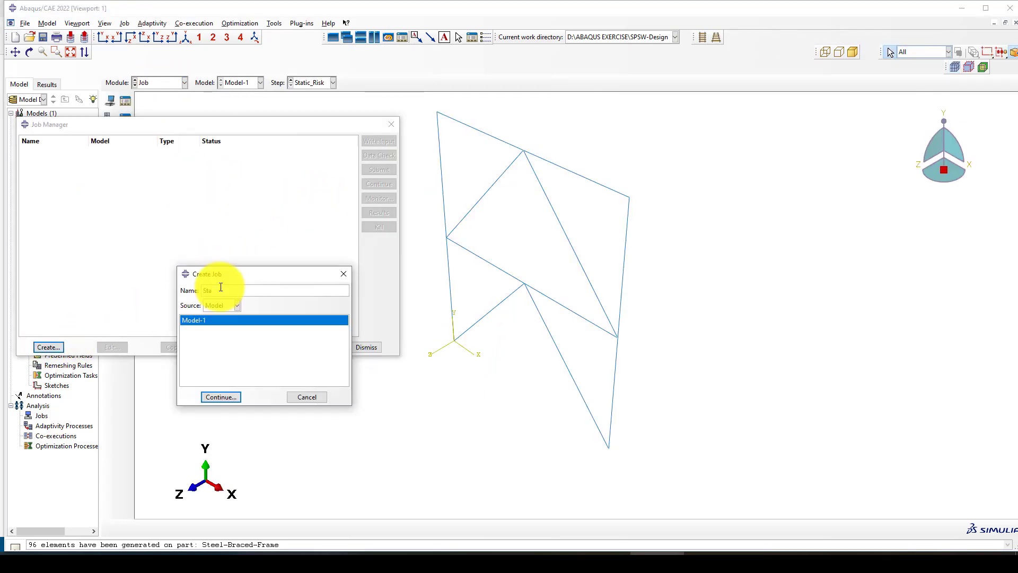
{"action": "type", "text": "Stat"}
{"action": "type", "text": "ic_Risk"}
{"action": "type", "text": "-Analysis"}
{"action": "left_click", "coordinate": [228, 395]}
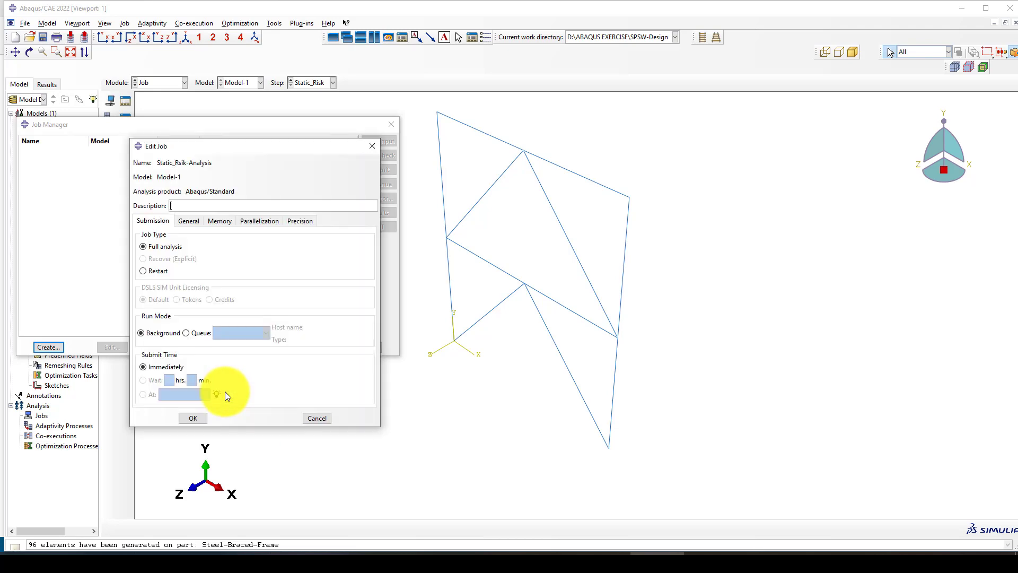
{"action": "left_click", "coordinate": [192, 418]}
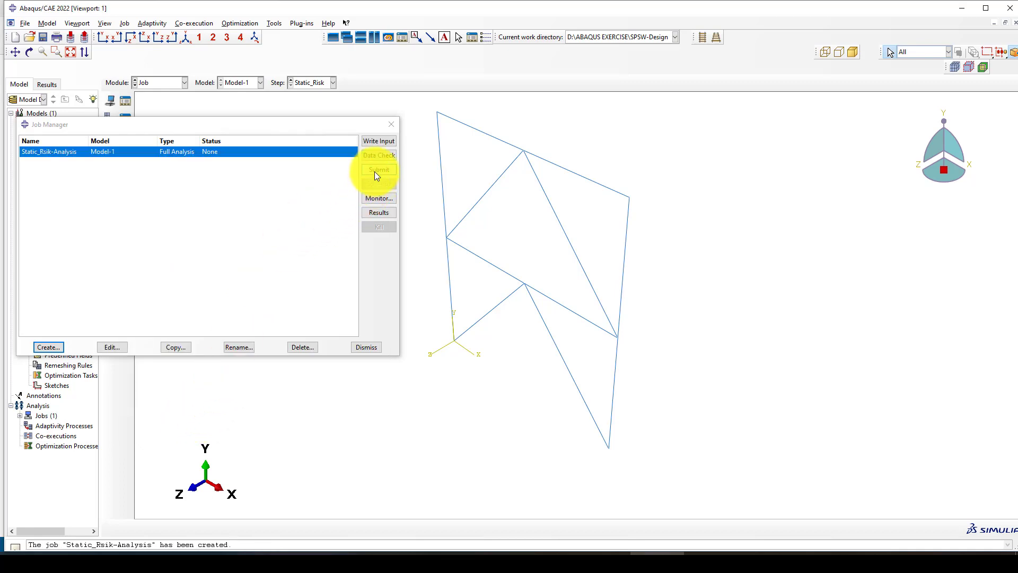
Step: Submit the Static_Rsik-Analysis job and monitor its run through to completion, dismissing the monitor at the end
{"action": "left_click", "coordinate": [375, 171]}
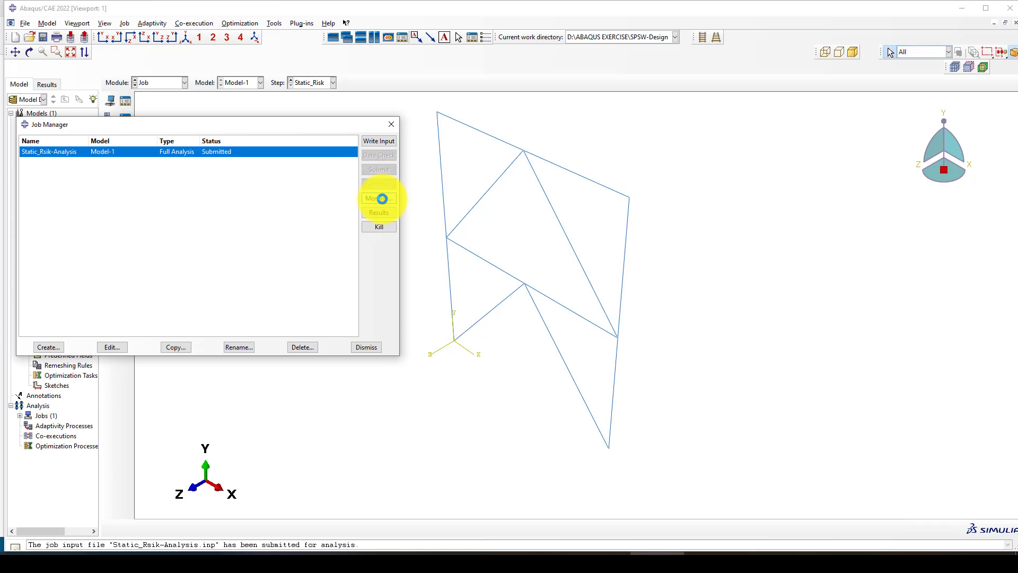
{"action": "left_click", "coordinate": [382, 198]}
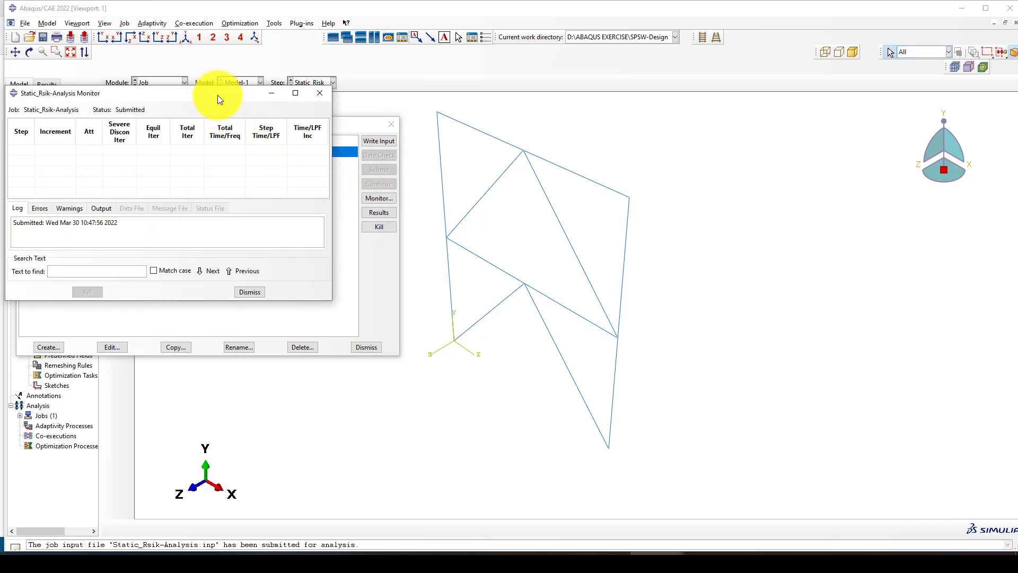
{"action": "left_click_drag", "start_coordinate": [217, 94], "coordinate": [272, 106]}
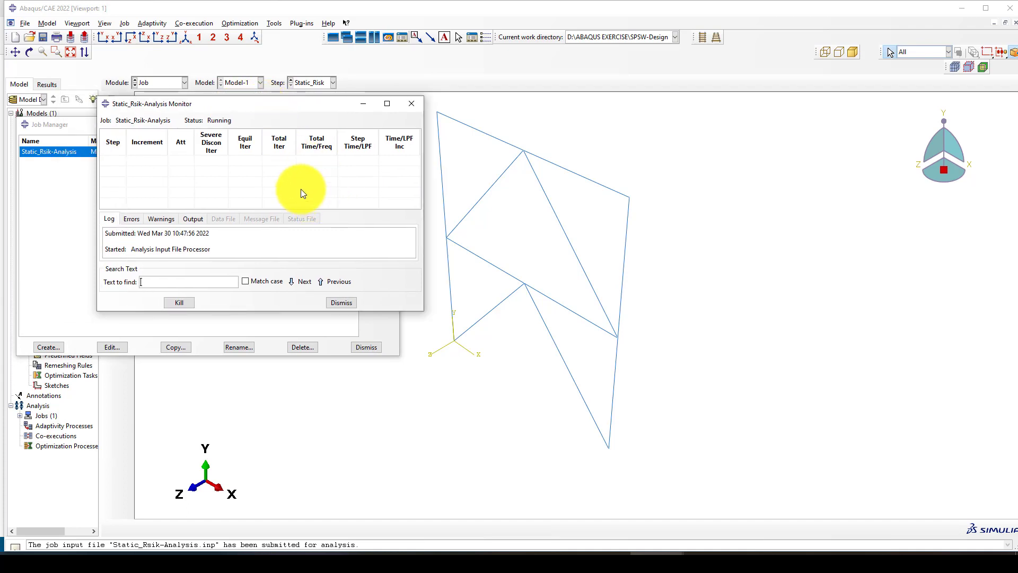
{"action": "left_click", "coordinate": [907, 495]}
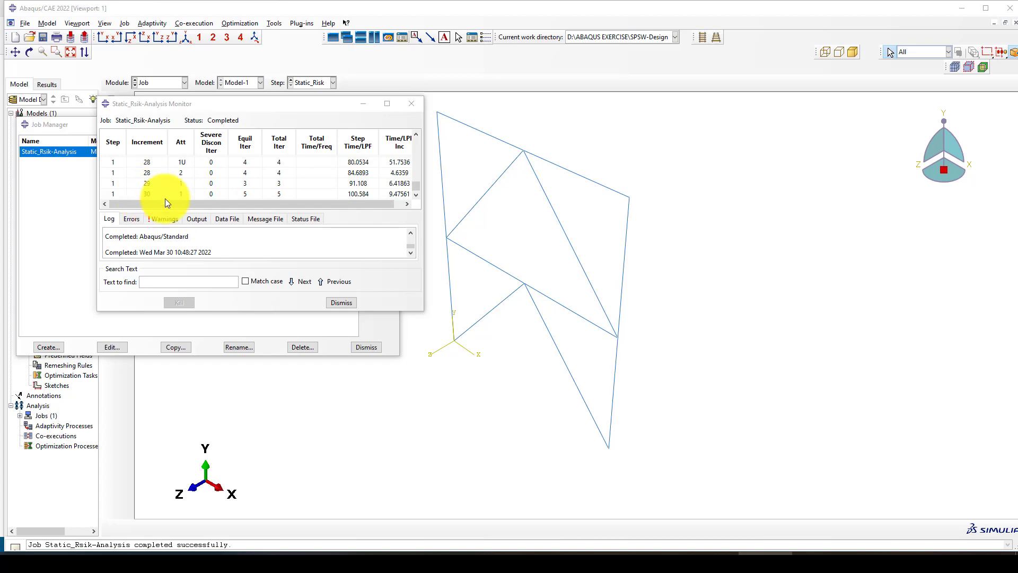
{"action": "left_click", "coordinate": [341, 303]}
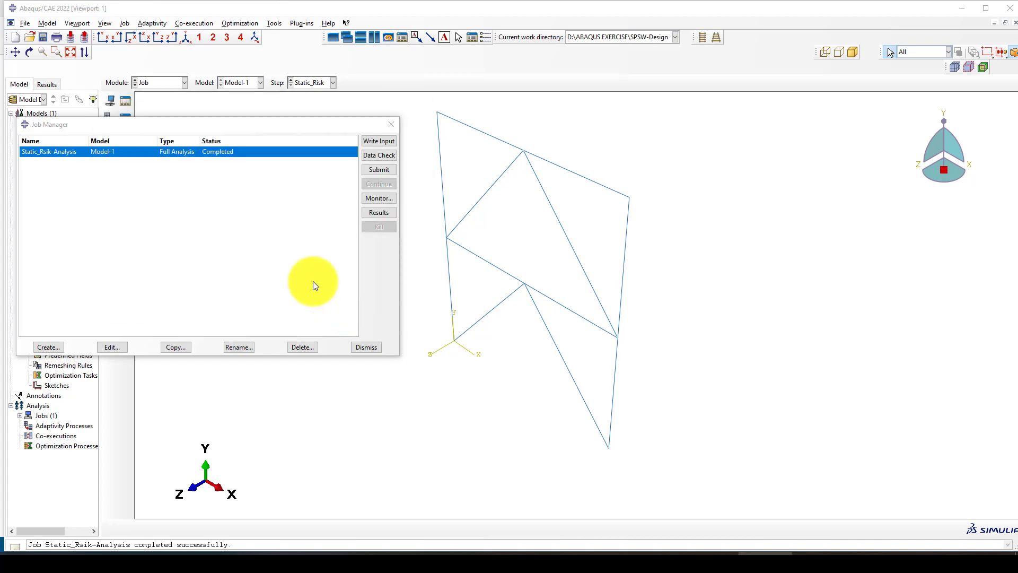
Step: Open the job's results and plot the S, Mises contours on the deformed frame
{"action": "left_click", "coordinate": [372, 214]}
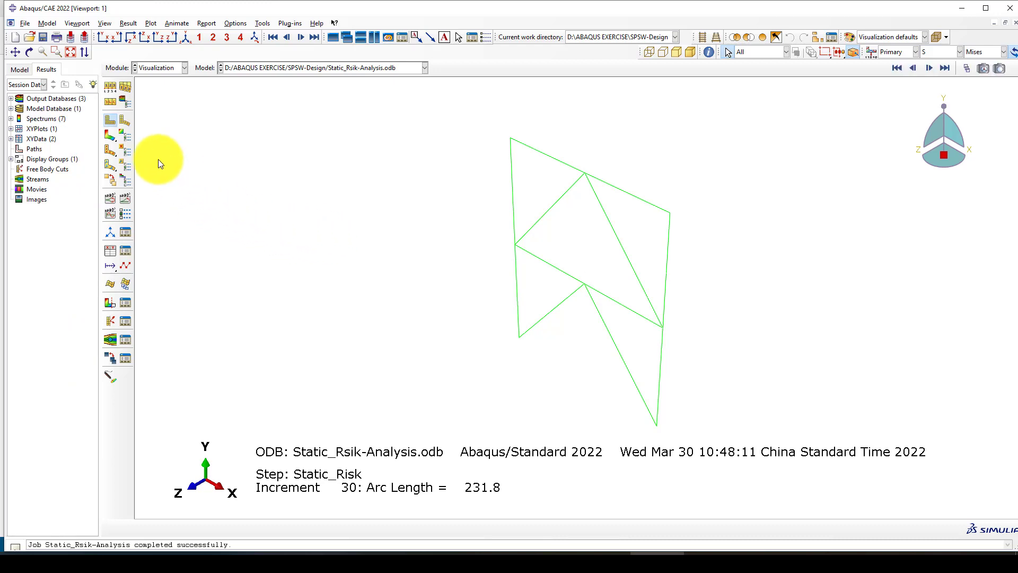
{"action": "left_click", "coordinate": [113, 138]}
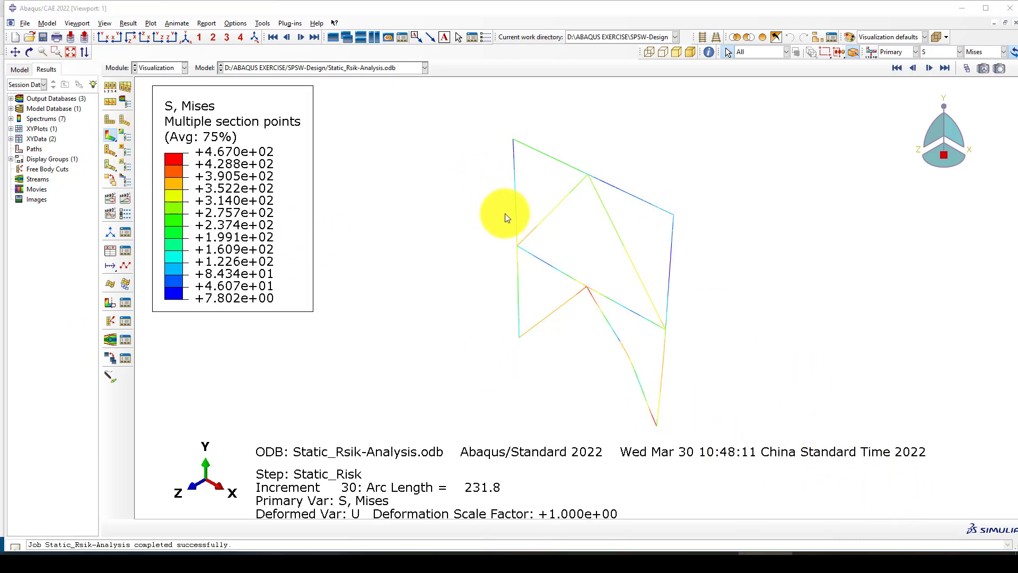
{"action": "left_click_drag", "start_coordinate": [435, 188], "coordinate": [567, 357], "text": "ctrl+alt"}
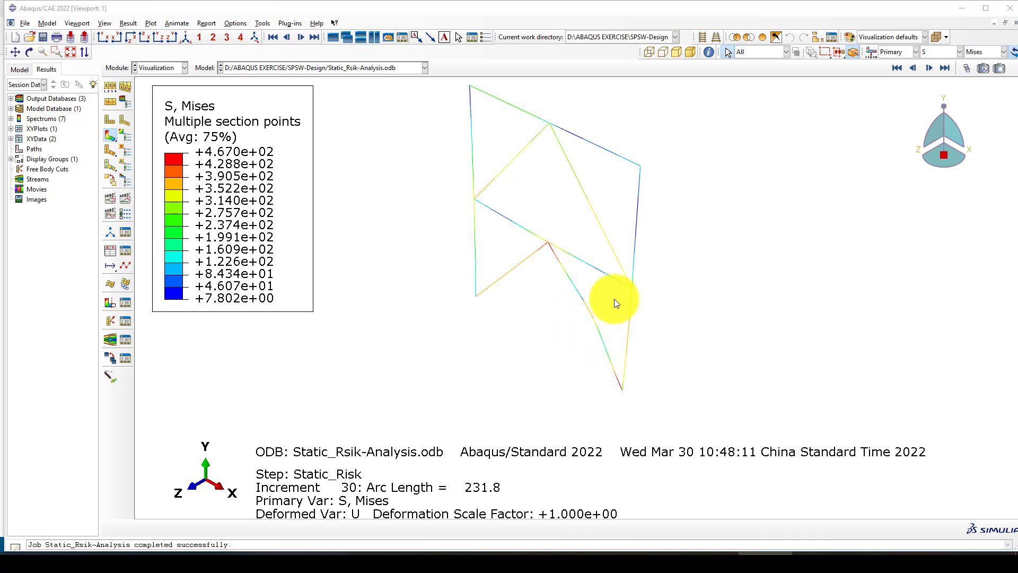
{"action": "left_click_drag", "start_coordinate": [614, 298], "coordinate": [568, 304], "text": "ctrl+alt"}
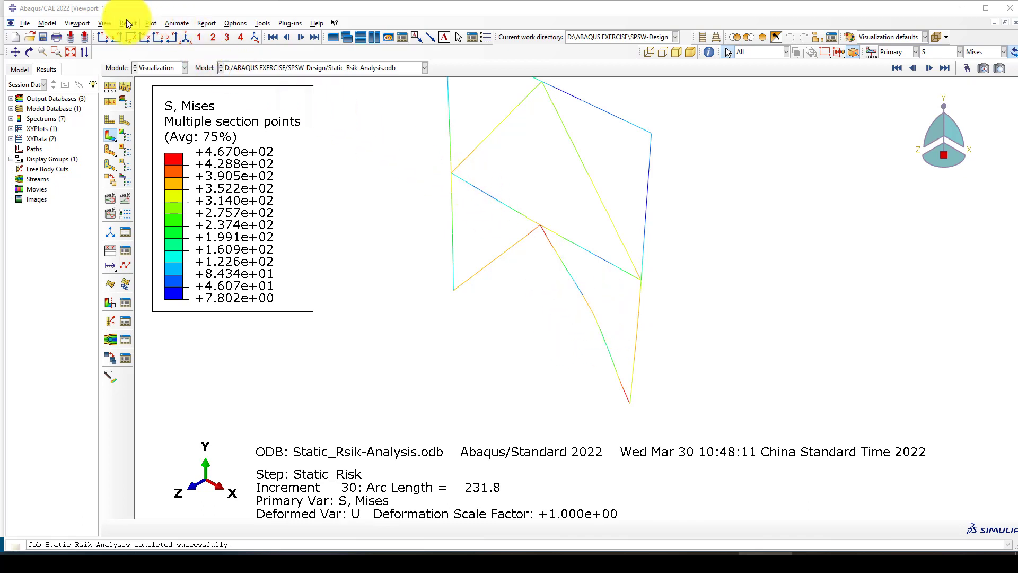
Step: Enable rendering of beam profiles at scale factor 1 in the ODB display options
{"action": "left_click", "coordinate": [107, 22]}
{"action": "left_click", "coordinate": [142, 221]}
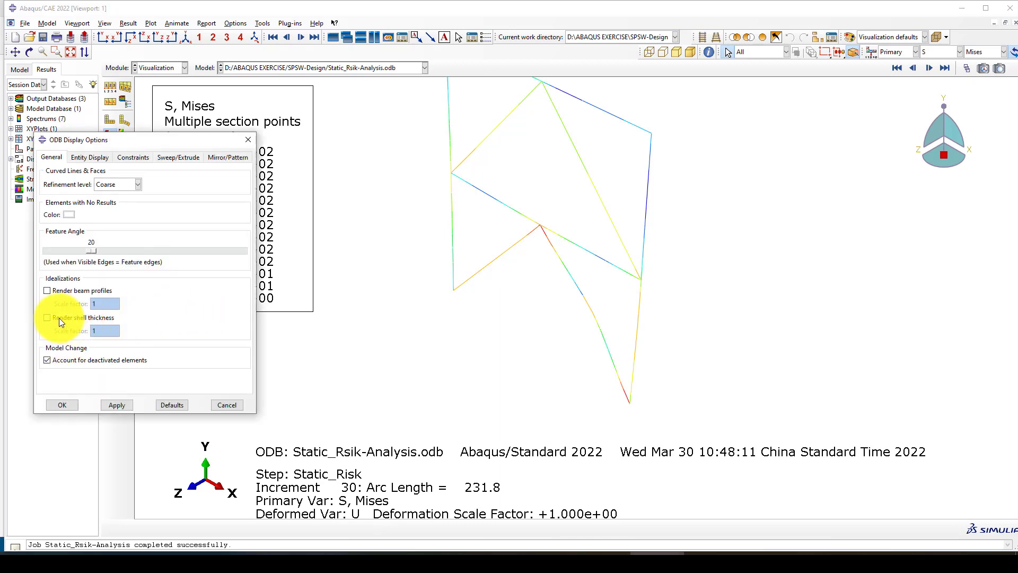
{"action": "left_click", "coordinate": [58, 291]}
{"action": "left_click", "coordinate": [63, 403]}
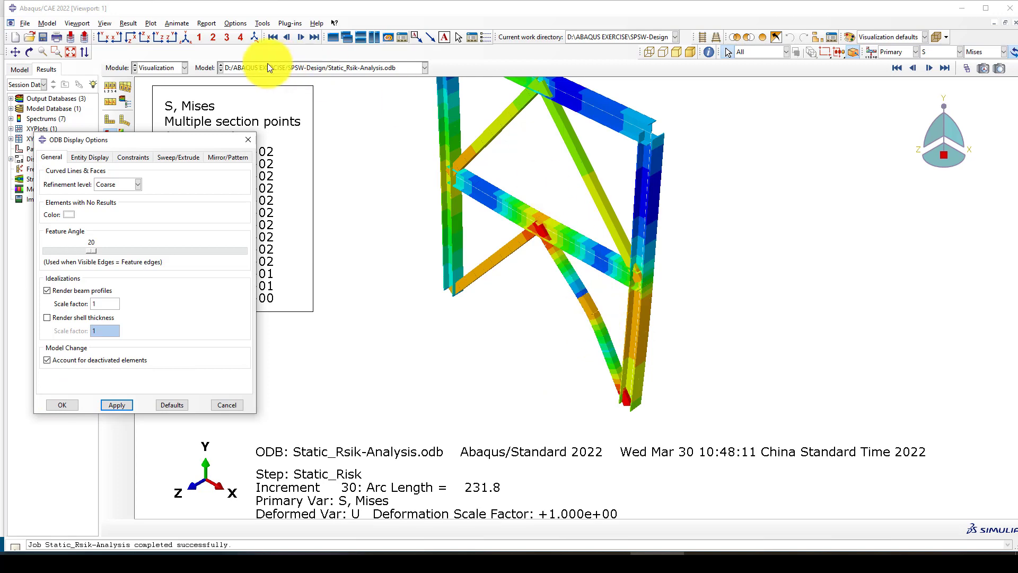
{"action": "left_click", "coordinate": [69, 406]}
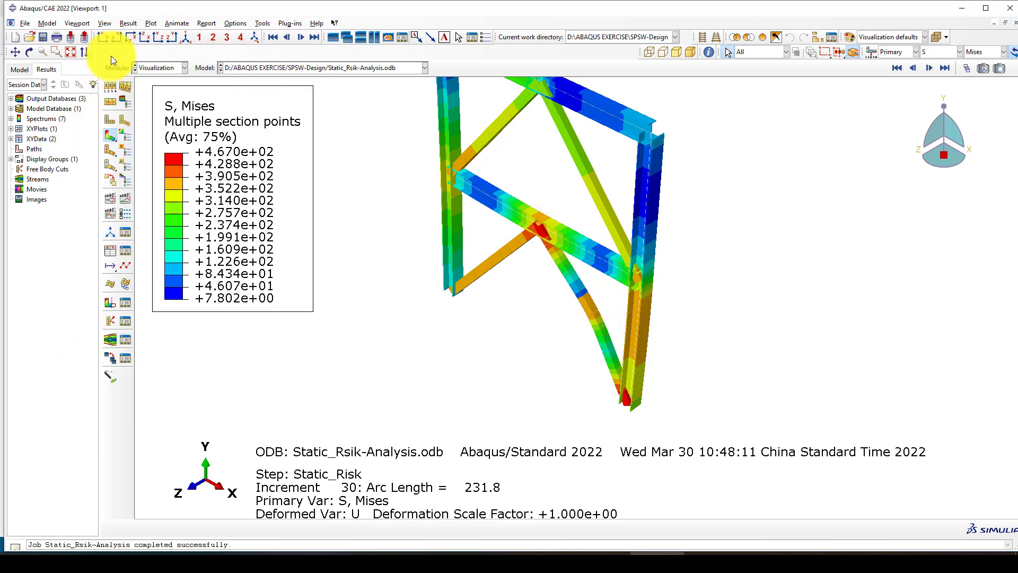
Step: Show the frame in the XY view and examine the deformation and Mises stresses of the lower-storey braces
{"action": "left_click", "coordinate": [103, 39]}
{"action": "scroll", "coordinate": [520, 192], "scroll_direction": "down", "scroll_amount": 3}
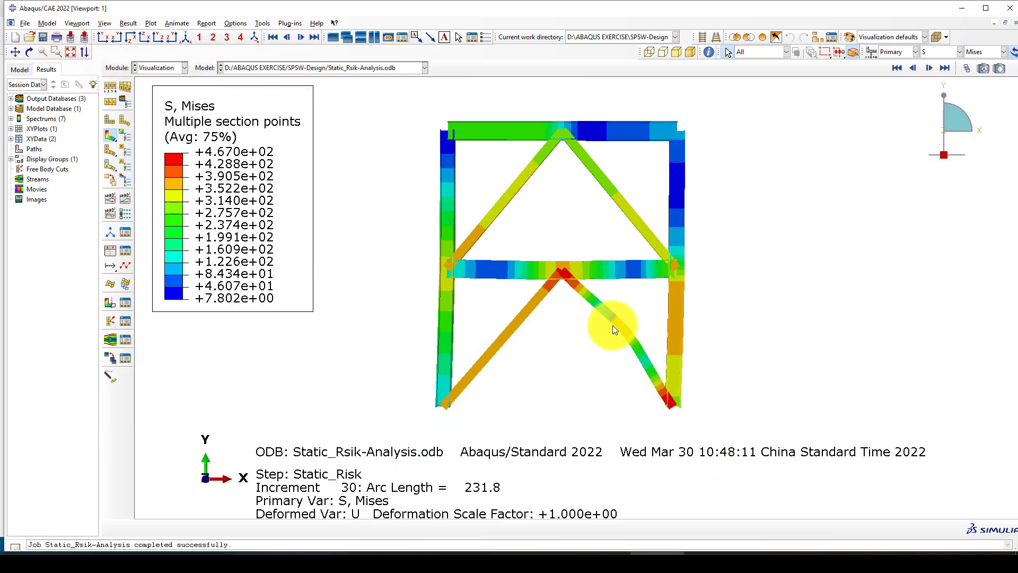
{"action": "scroll", "coordinate": [615, 329], "scroll_direction": "up", "scroll_amount": 3}
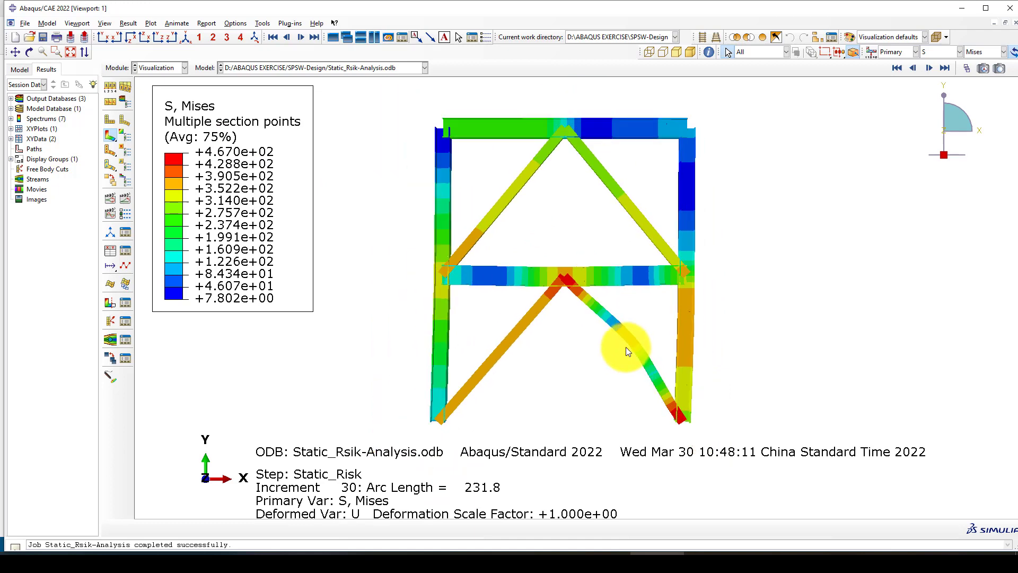
{"action": "scroll", "coordinate": [637, 351], "scroll_direction": "down", "scroll_amount": 1}
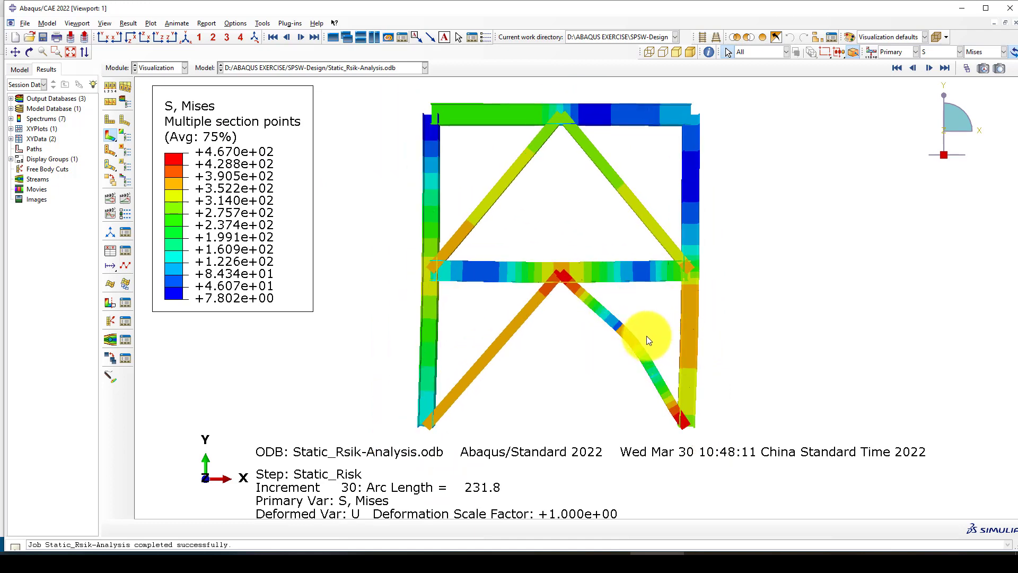
{"action": "scroll", "coordinate": [647, 337], "scroll_direction": "up", "scroll_amount": 1}
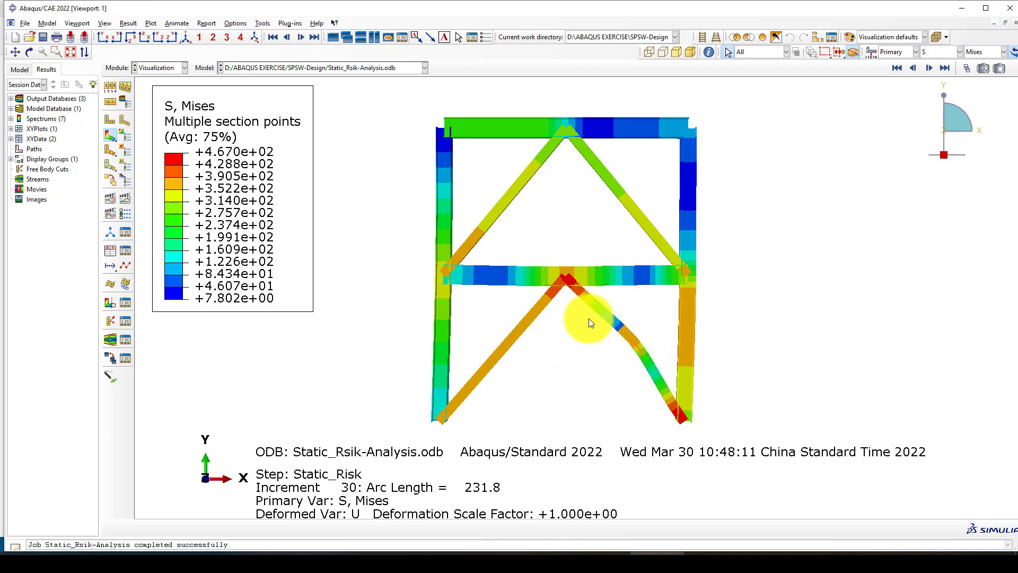
{"action": "scroll", "coordinate": [612, 340], "scroll_direction": "down", "scroll_amount": 1}
{"action": "scroll", "coordinate": [650, 352], "scroll_direction": "up", "scroll_amount": 1}
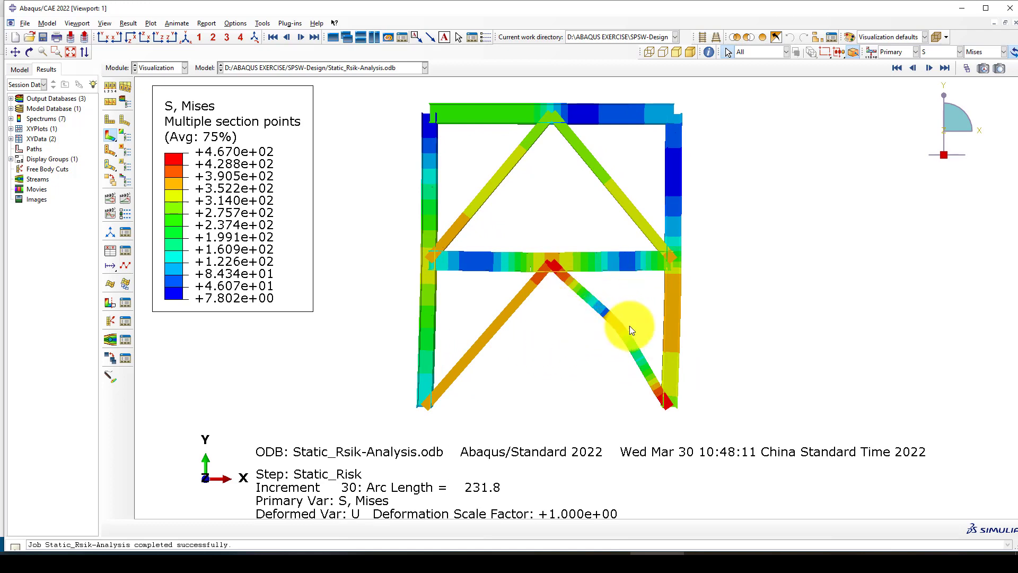
{"action": "scroll", "coordinate": [697, 406], "scroll_direction": "up", "scroll_amount": 1}
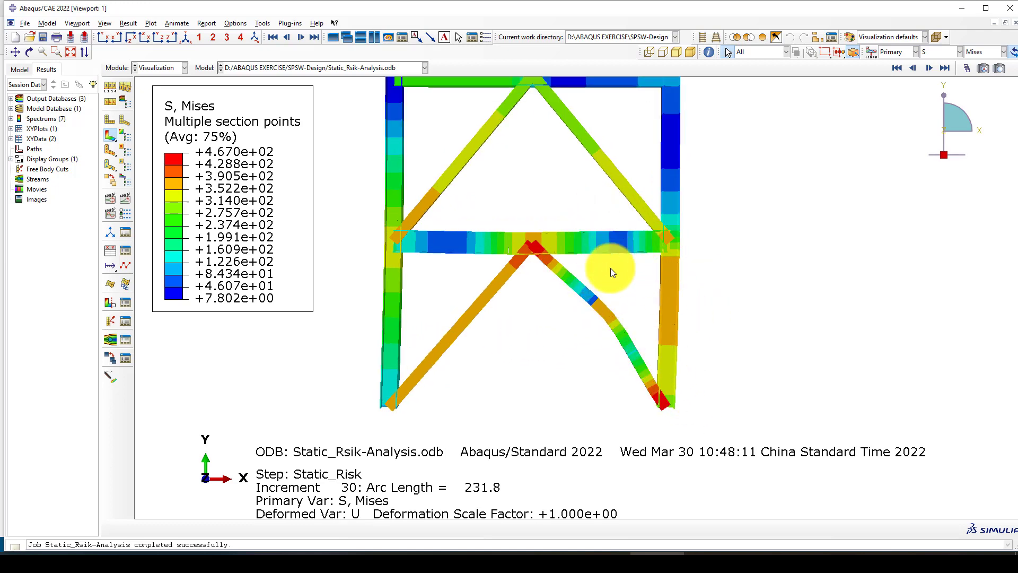
{"action": "scroll", "coordinate": [477, 348], "scroll_direction": "down", "scroll_amount": 1}
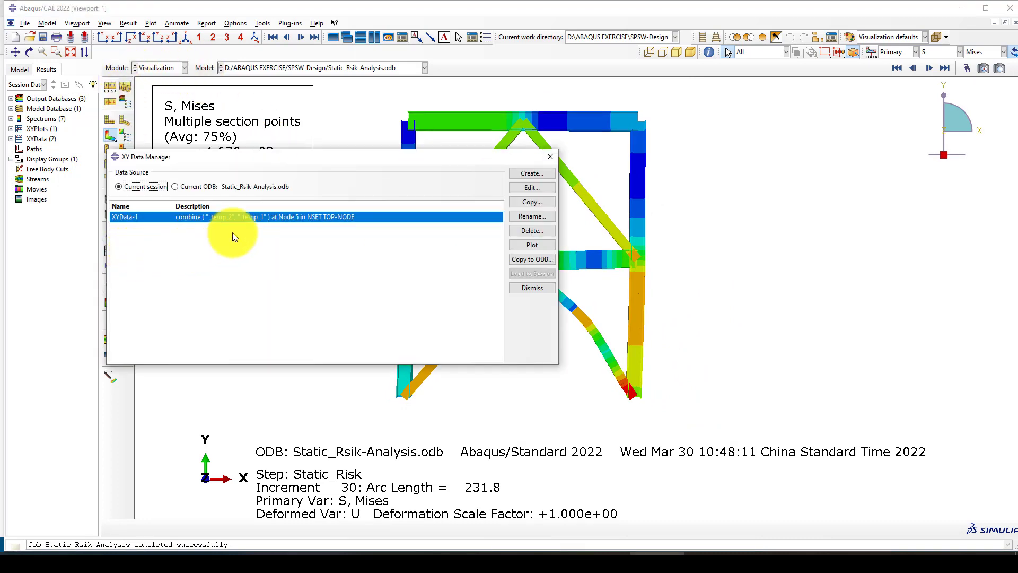
Step: Delete the existing XYData-1 data set and start creating XY data from the ODB history output
{"action": "left_click", "coordinate": [531, 232]}
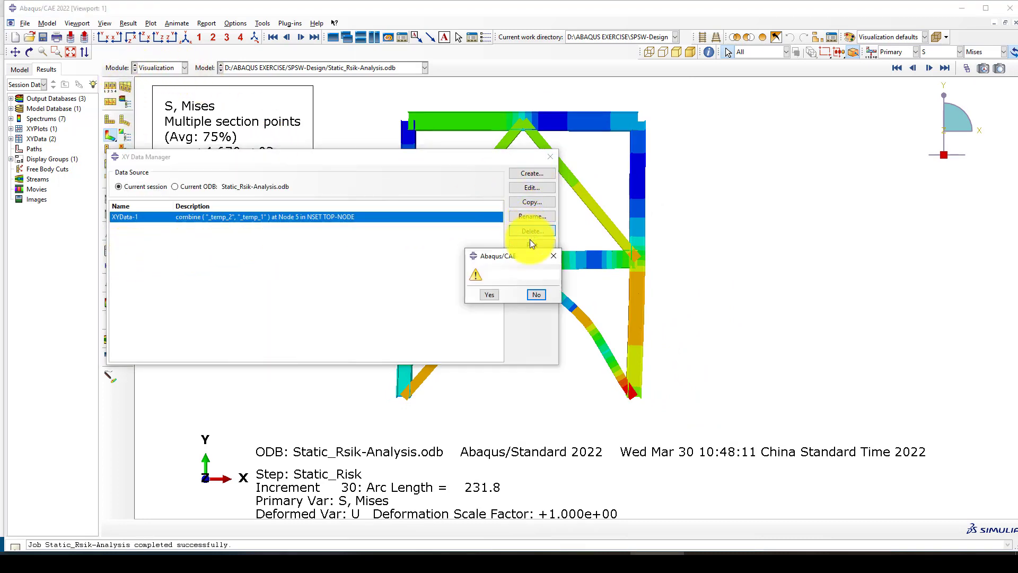
{"action": "left_click", "coordinate": [496, 295]}
{"action": "left_click", "coordinate": [530, 174]}
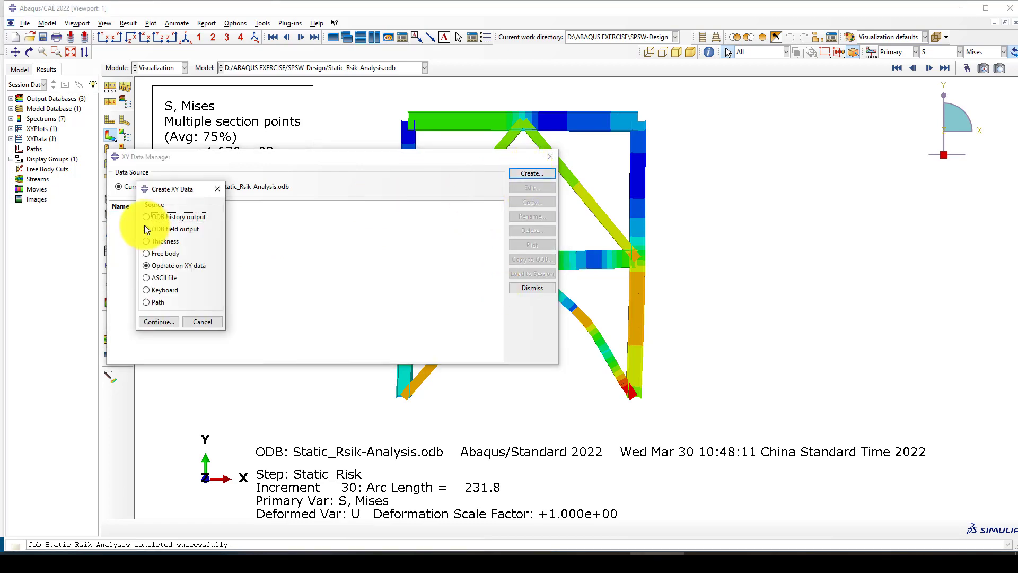
{"action": "left_click", "coordinate": [159, 322]}
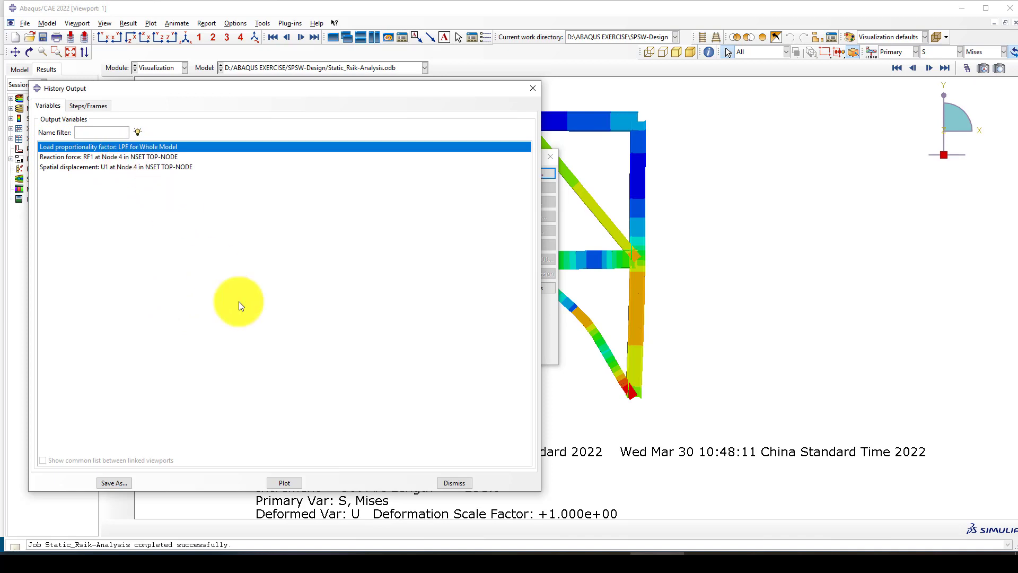
Step: Plot the load proportionality factor LPF for the whole model and uncover the curve by closing the XY Data Manager
{"action": "left_click", "coordinate": [291, 481]}
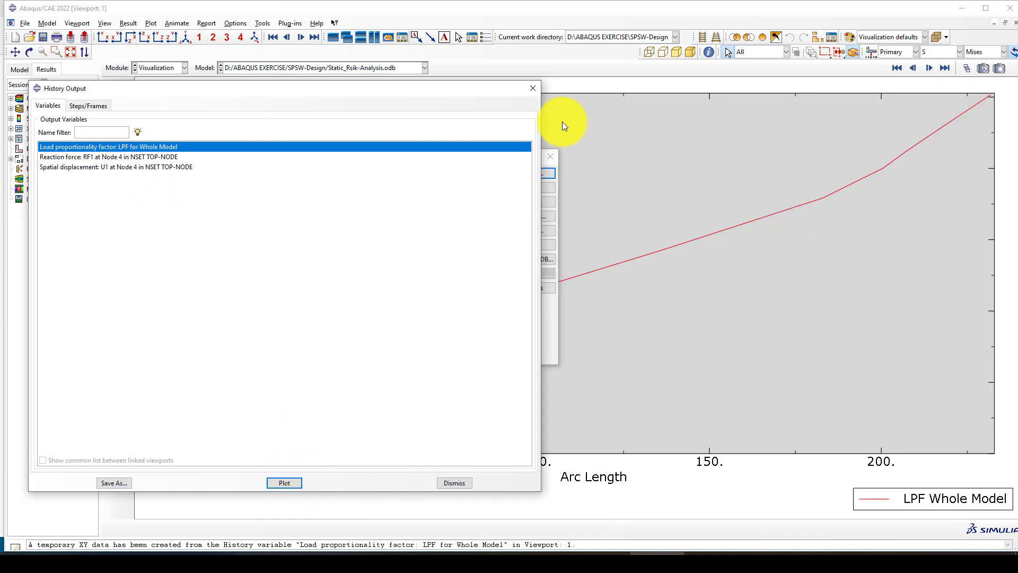
{"action": "left_click_drag", "start_coordinate": [480, 94], "coordinate": [363, 302]}
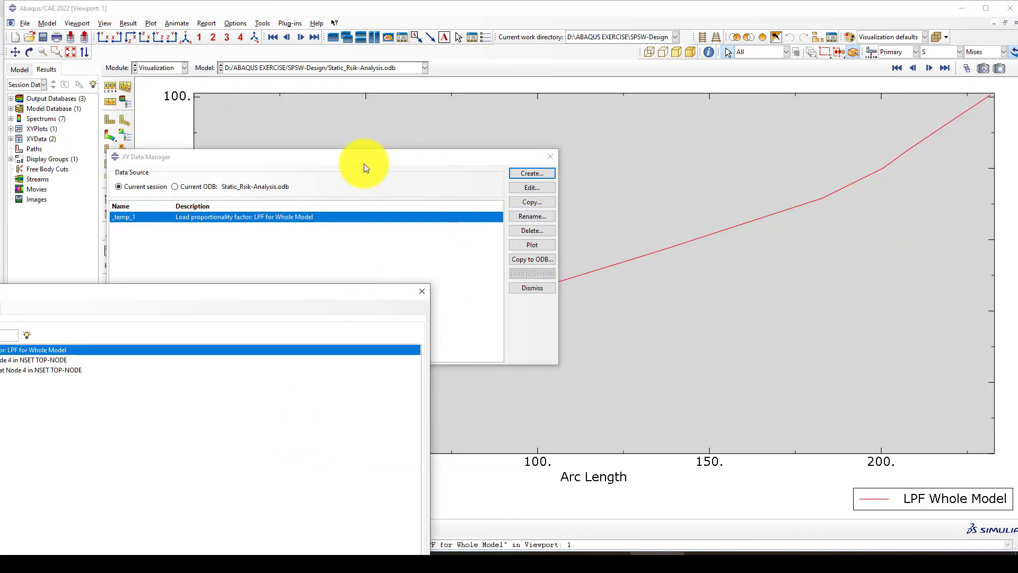
{"action": "left_click_drag", "start_coordinate": [364, 168], "coordinate": [293, 174]}
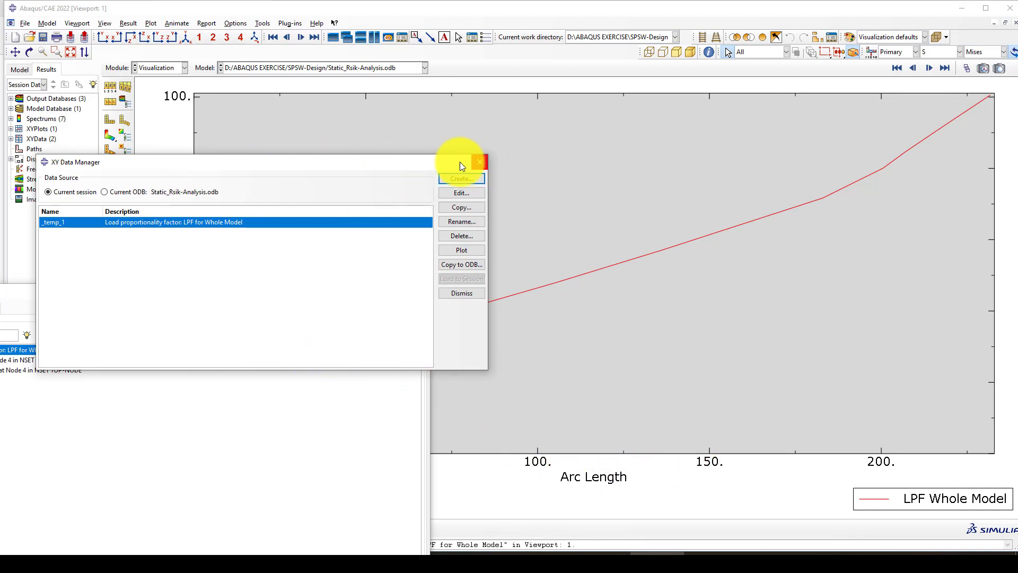
{"action": "left_click", "coordinate": [477, 162]}
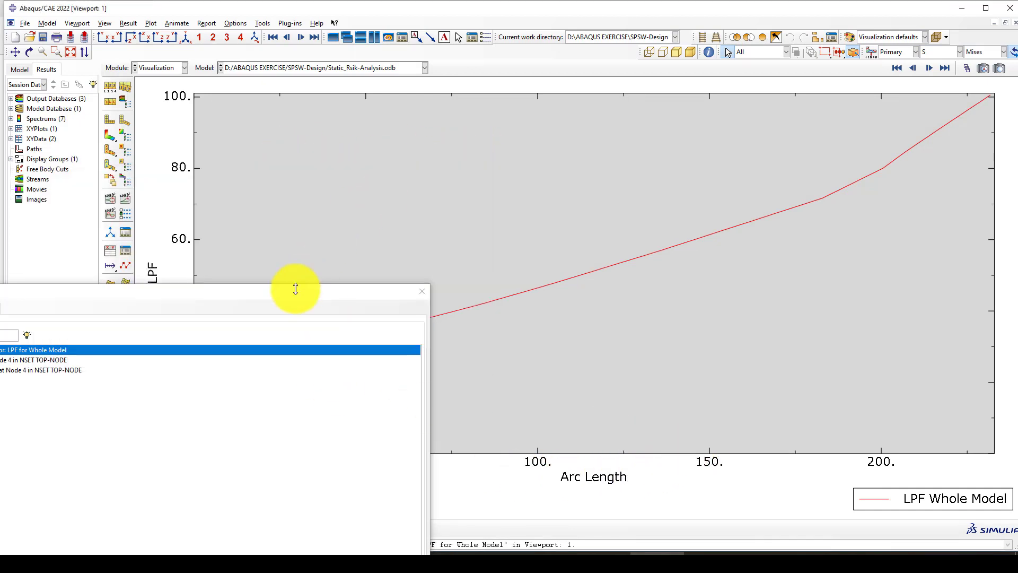
Step: Save the RF1 reaction force and U1 displacement histories of node 4 in TOP-NODE as is, plot them and close the history output
{"action": "left_click_drag", "start_coordinate": [253, 291], "coordinate": [390, 126]}
{"action": "left_click_drag", "start_coordinate": [164, 193], "coordinate": [166, 209]}
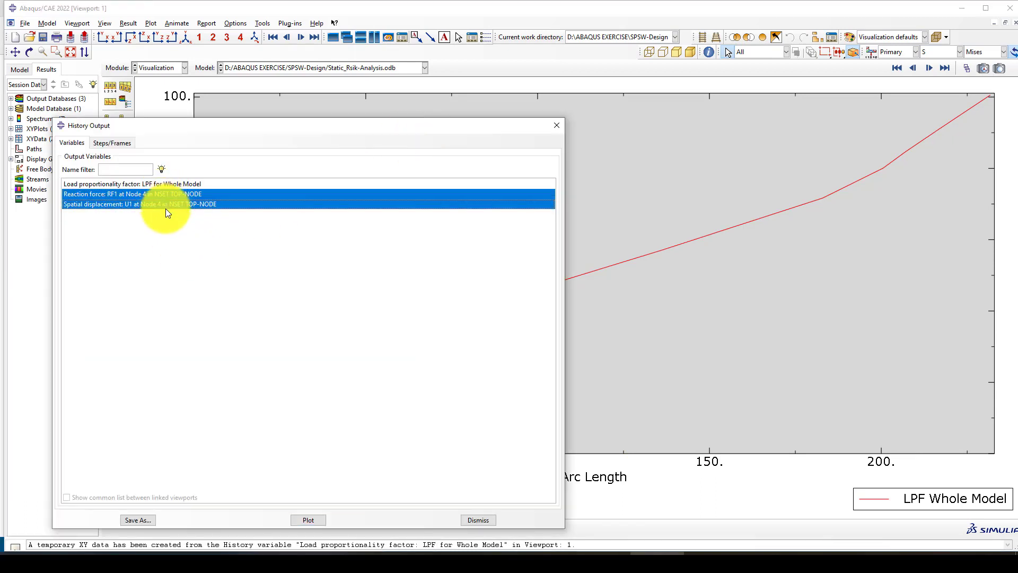
{"action": "left_click", "coordinate": [138, 519]}
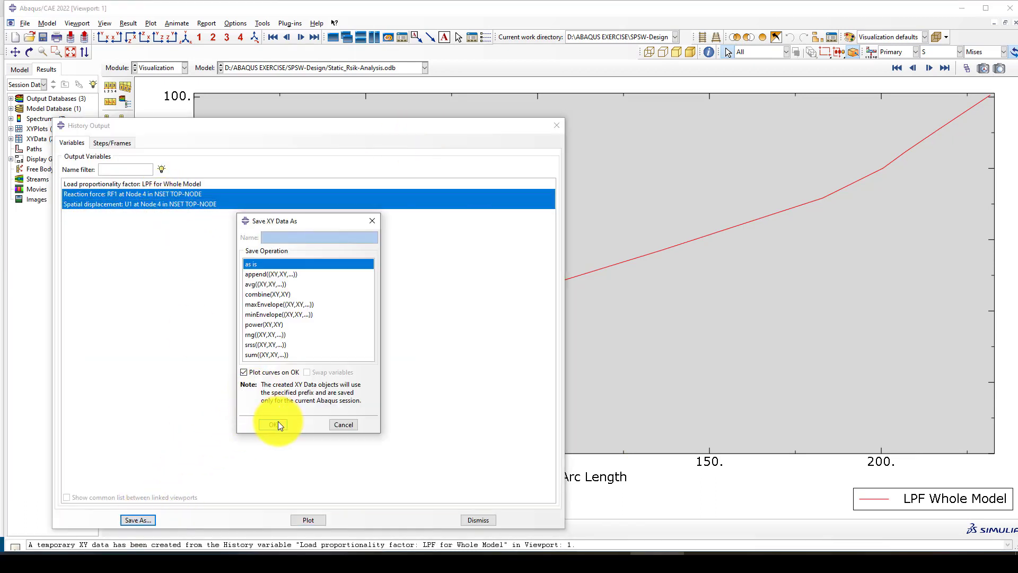
{"action": "left_click", "coordinate": [556, 127]}
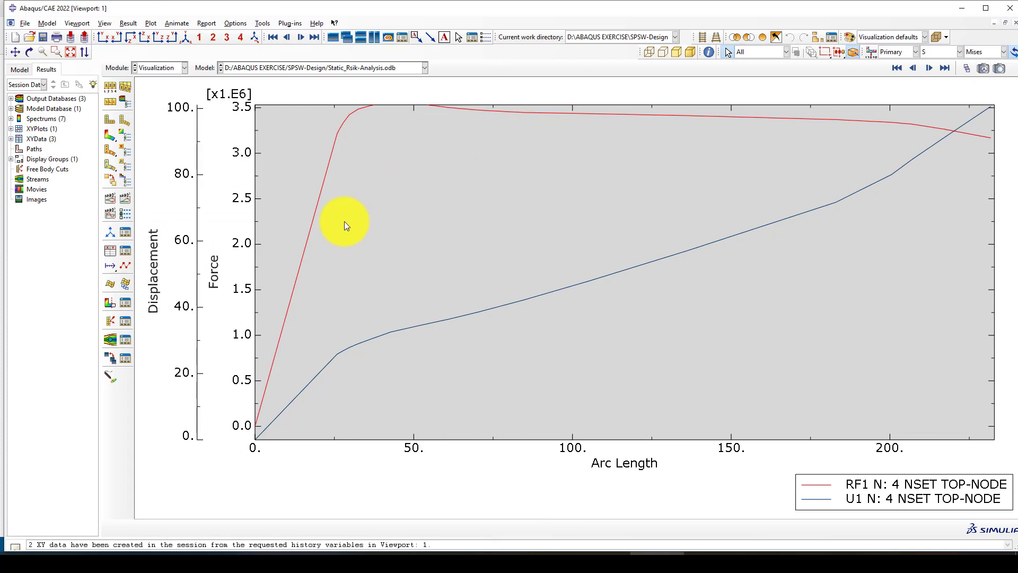
Step: Operate on XY data to build a combine expression with the TOP-NODE U1 displacement first and the RF1 reaction force second
{"action": "left_click", "coordinate": [125, 250]}
{"action": "left_click", "coordinate": [475, 179]}
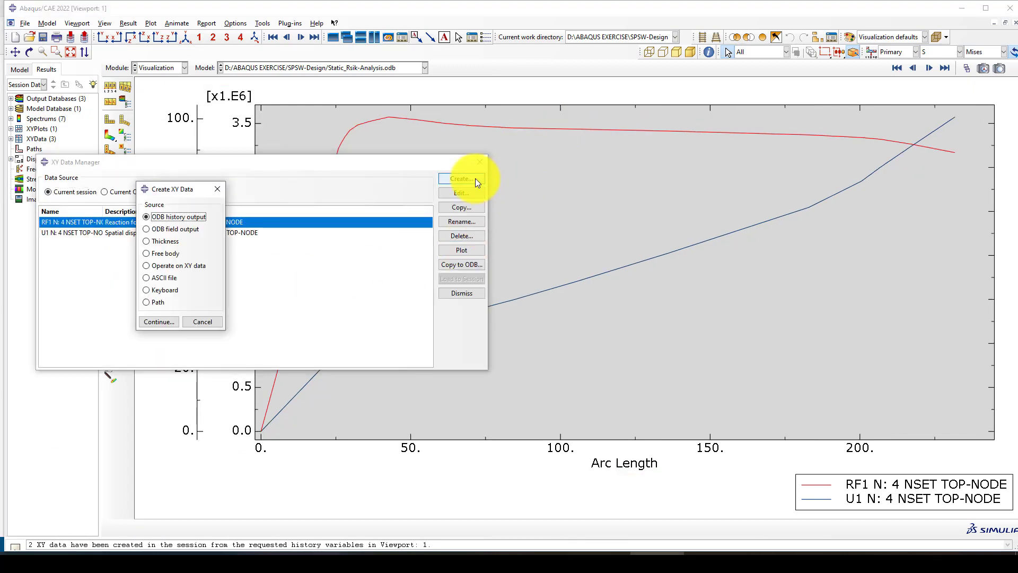
{"action": "left_click", "coordinate": [170, 267]}
{"action": "left_click", "coordinate": [156, 322]}
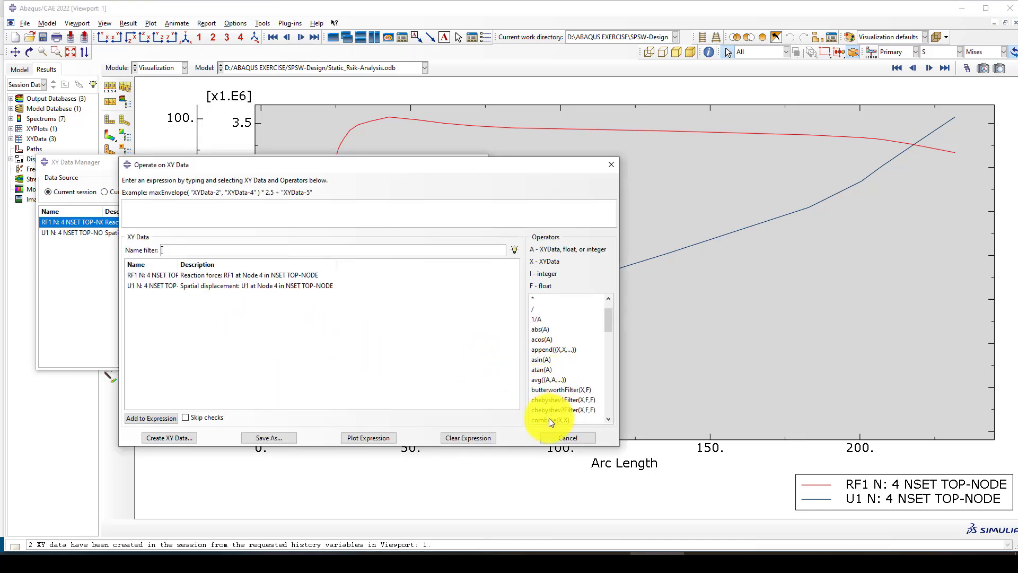
{"action": "left_click", "coordinate": [549, 418]}
{"action": "left_click", "coordinate": [197, 286]}
{"action": "double_click", "coordinate": [195, 287]}
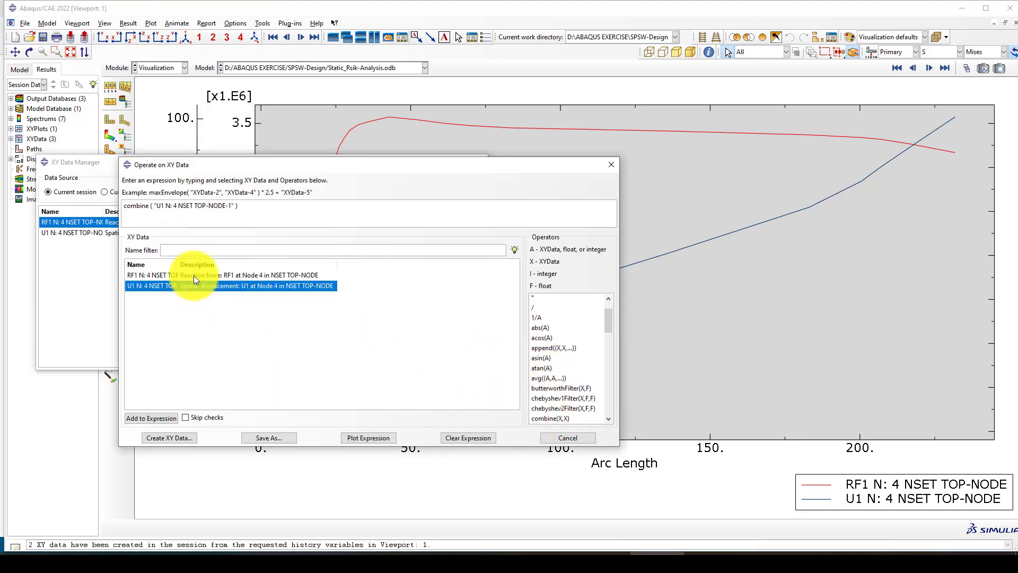
{"action": "double_click", "coordinate": [193, 275]}
Step: Save the combined data as Force-Displacement and close the Operate on XY Data dialog
{"action": "left_click", "coordinate": [272, 438]}
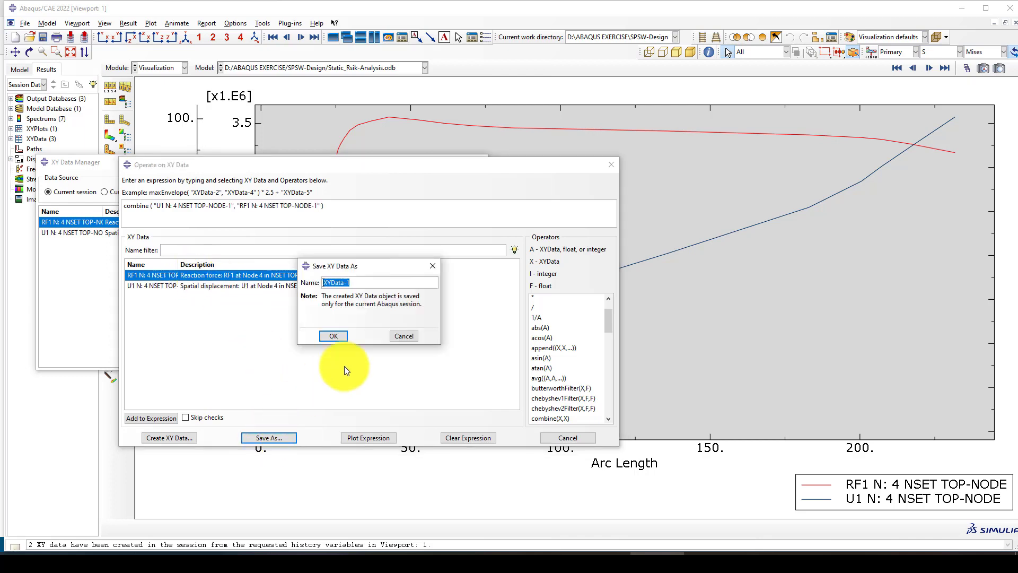
{"action": "type", "text": "Forc"}
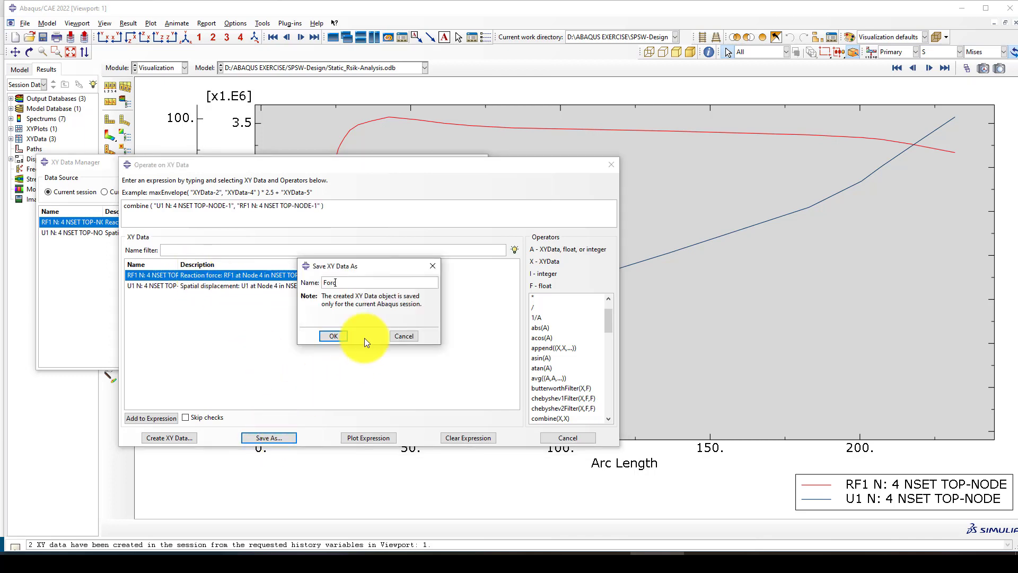
{"action": "type", "text": "e-Displacement"}
{"action": "left_click", "coordinate": [333, 335]}
{"action": "left_click", "coordinate": [563, 438]}
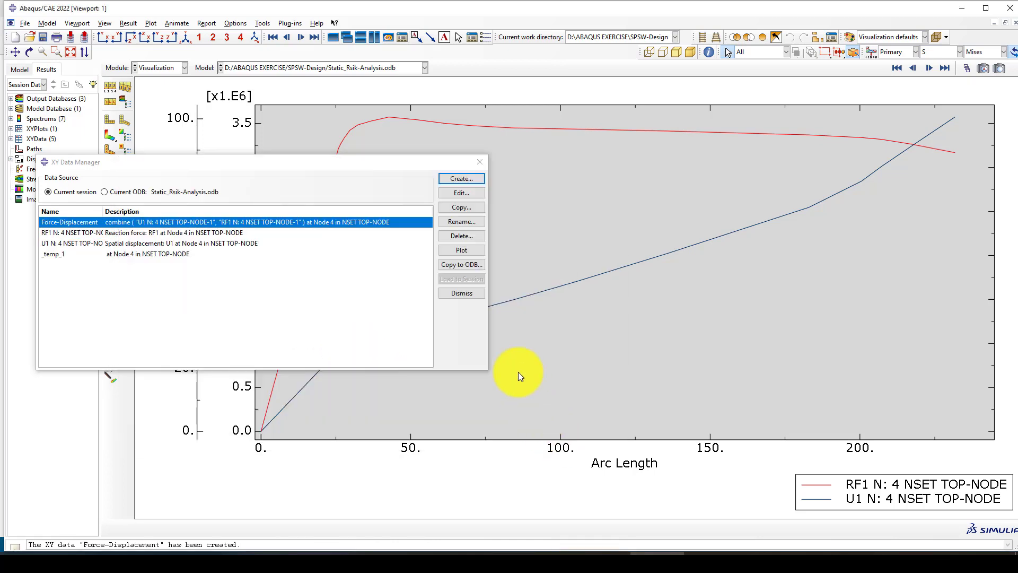
Step: Plot the Force-Displacement curve, close the XY Data Manager and fit the curve to the viewport
{"action": "left_click", "coordinate": [453, 252]}
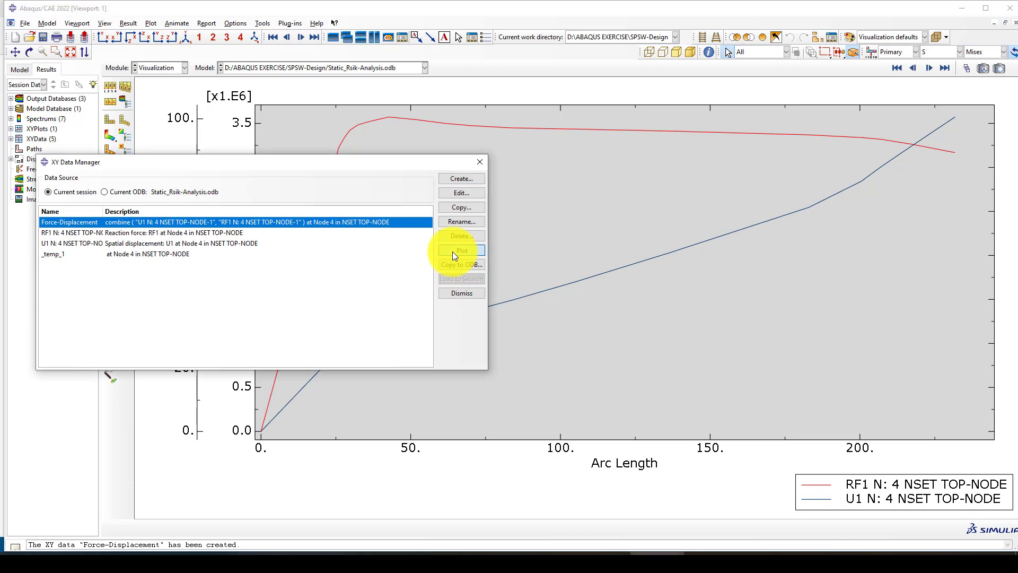
{"action": "left_click", "coordinate": [480, 162]}
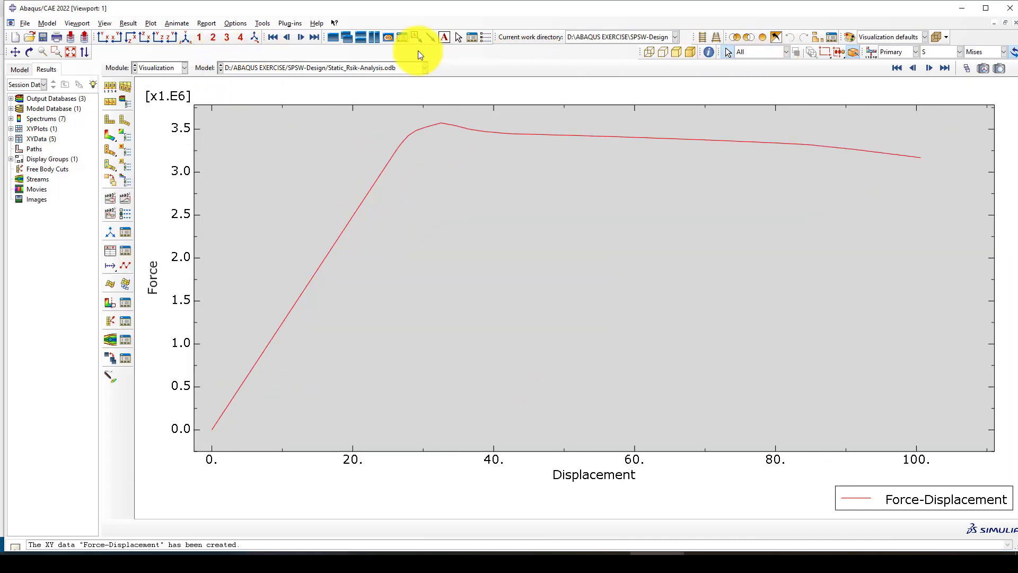
{"action": "left_click", "coordinate": [71, 51]}
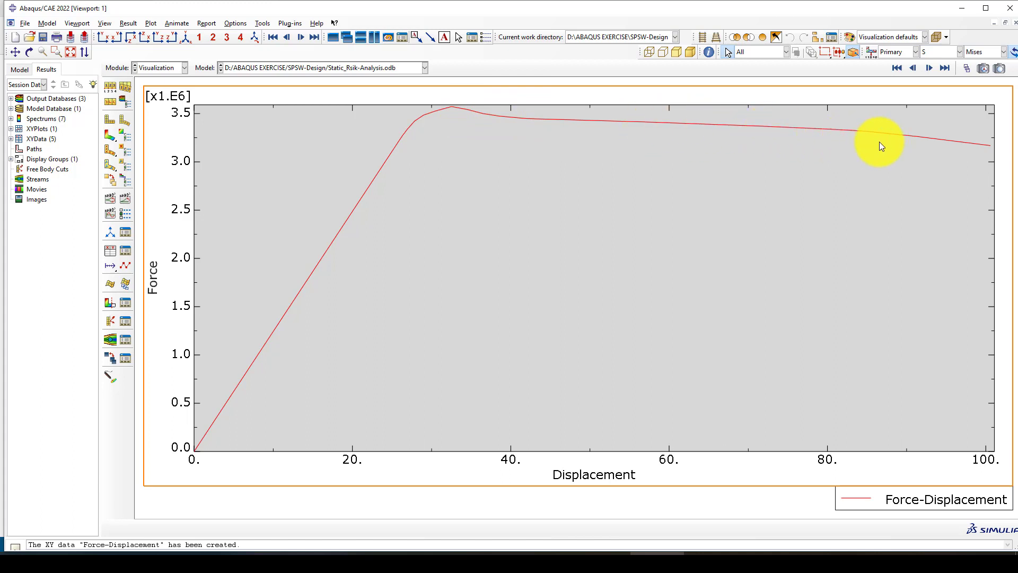
Step: Examine the Mises contours on the deformed frame once more, and bring back the Force-Displacement plot
{"action": "left_click", "coordinate": [110, 134]}
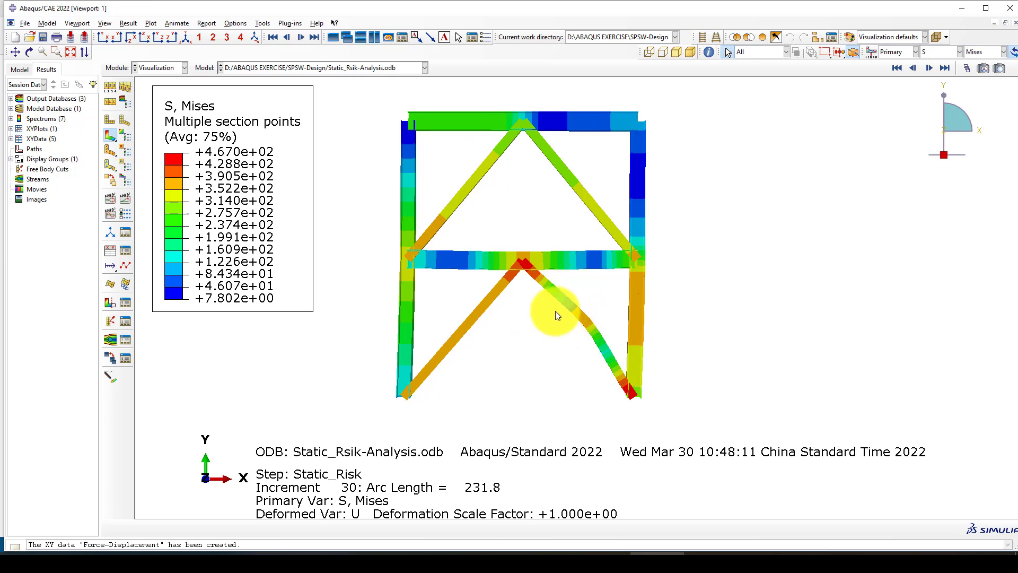
{"action": "scroll", "coordinate": [570, 320], "scroll_direction": "up", "scroll_amount": 1}
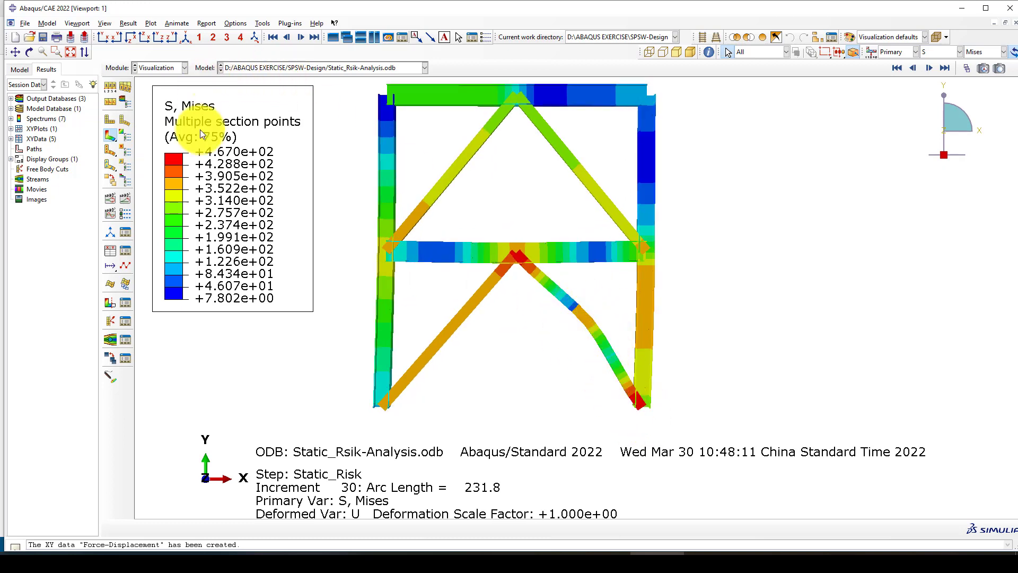
{"action": "left_click", "coordinate": [125, 250]}
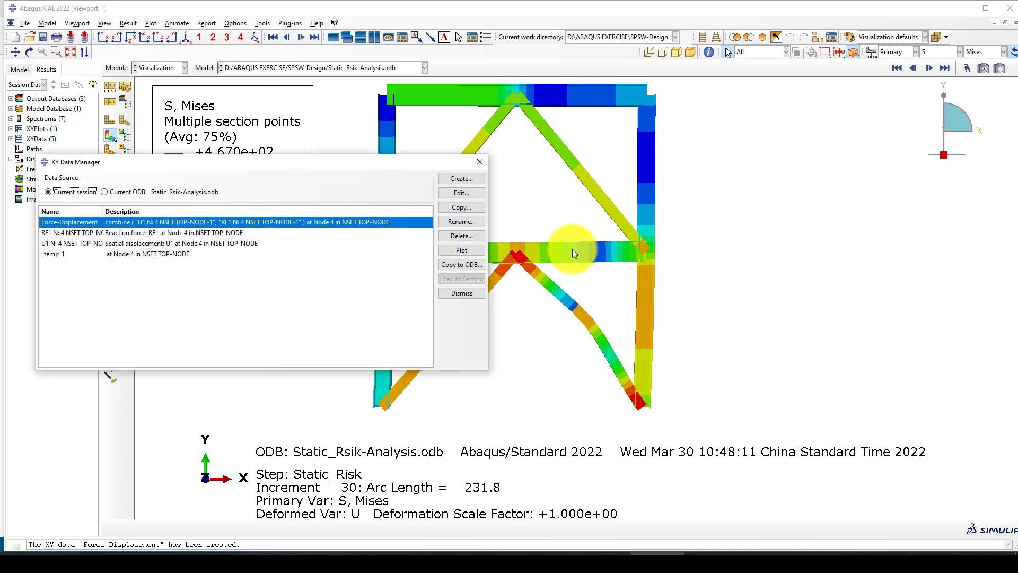
{"action": "left_click", "coordinate": [461, 250]}
{"action": "left_click", "coordinate": [480, 161]}
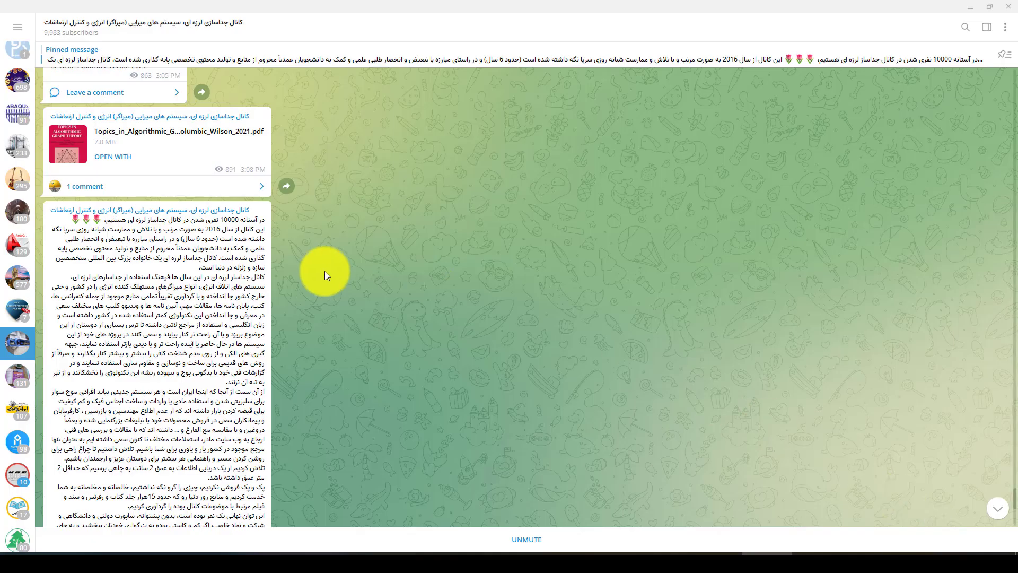
Step: Browse the earlier book and software posts in the seismic isolation channel on Telegram
{"action": "scroll", "coordinate": [323, 273], "scroll_direction": "up", "scroll_amount": 1}
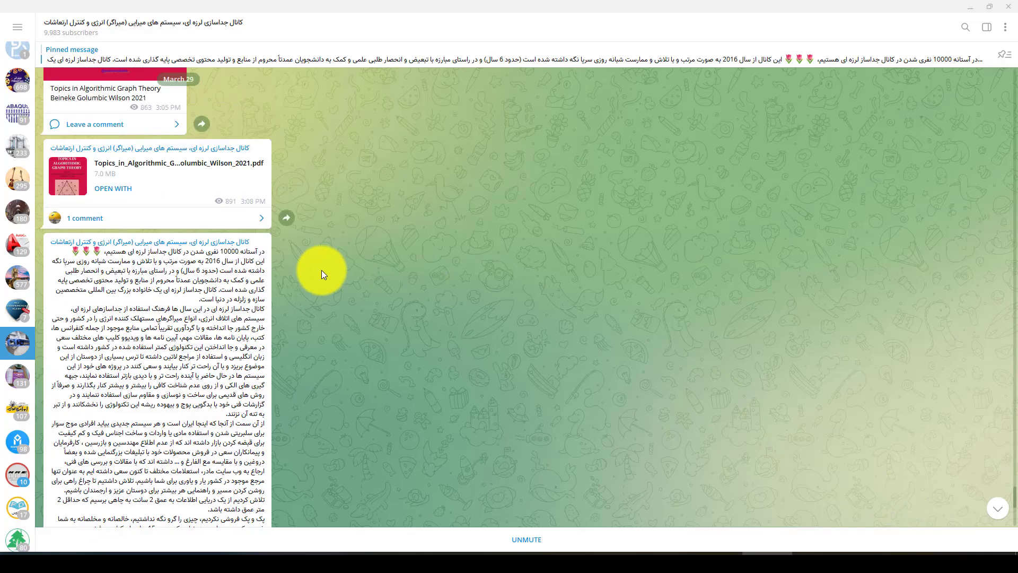
{"action": "scroll", "coordinate": [297, 249], "scroll_direction": "up", "scroll_amount": 10}
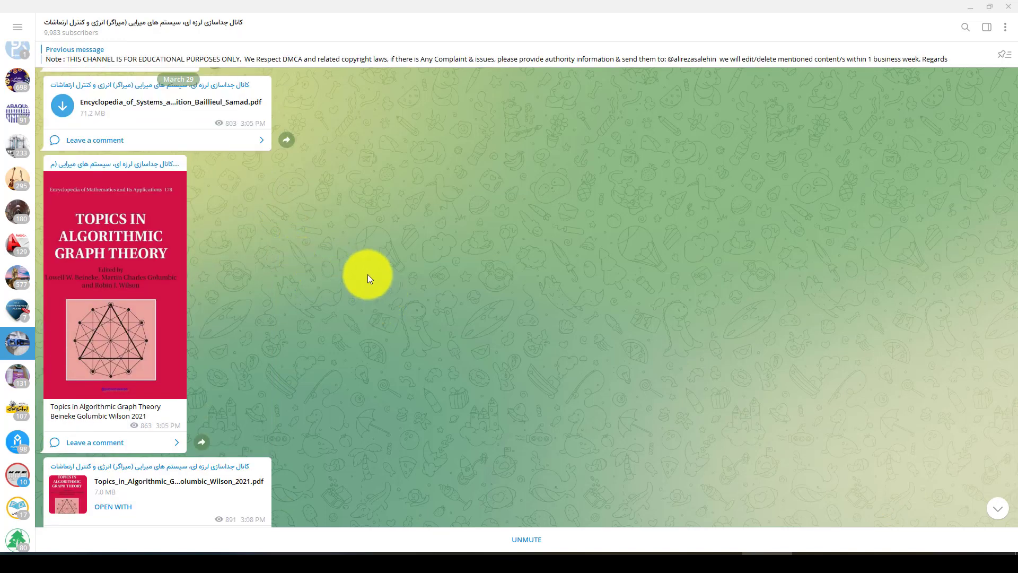
{"action": "scroll", "coordinate": [216, 316], "scroll_direction": "up", "scroll_amount": 20}
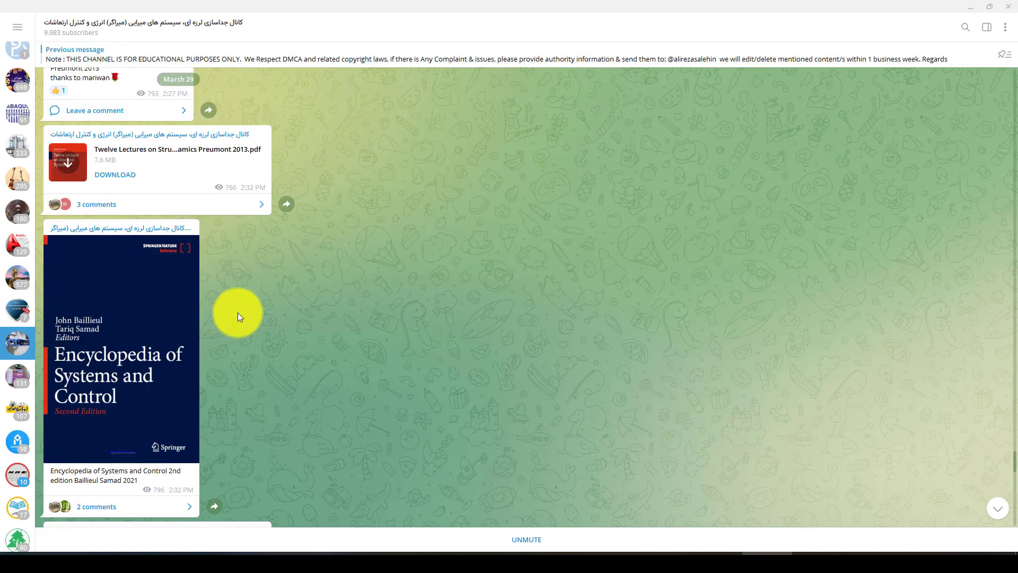
{"action": "scroll", "coordinate": [257, 310], "scroll_direction": "up", "scroll_amount": 20}
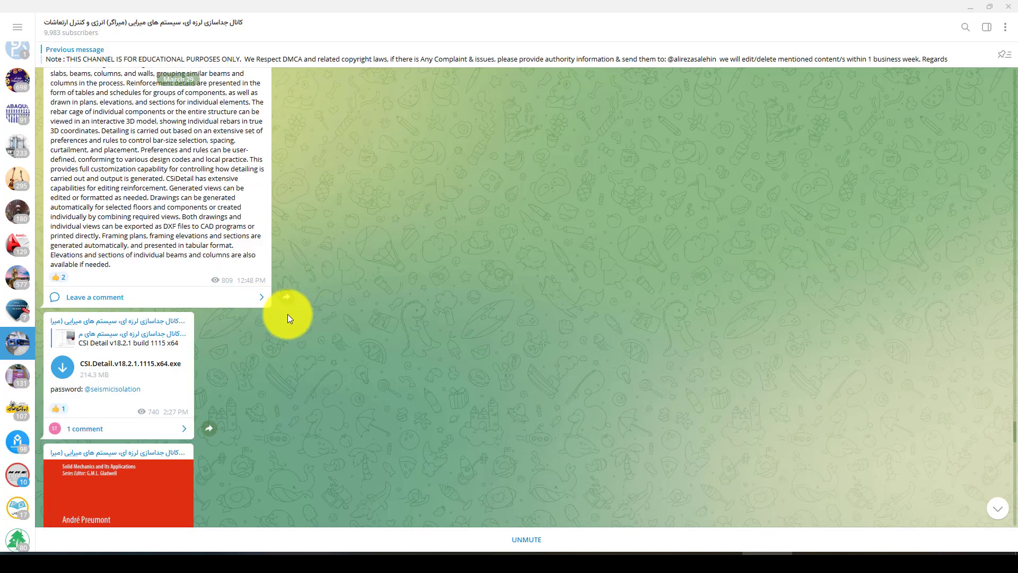
{"action": "scroll", "coordinate": [287, 314], "scroll_direction": "up", "scroll_amount": 8}
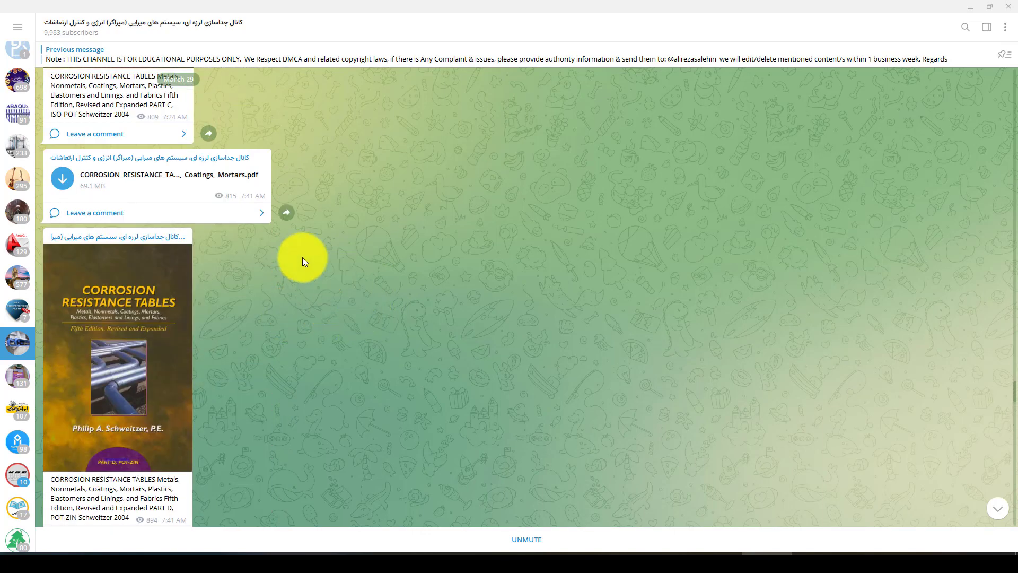
Step: View the channel's information, look through its shared files and close the file list
{"action": "left_click", "coordinate": [1005, 28]}
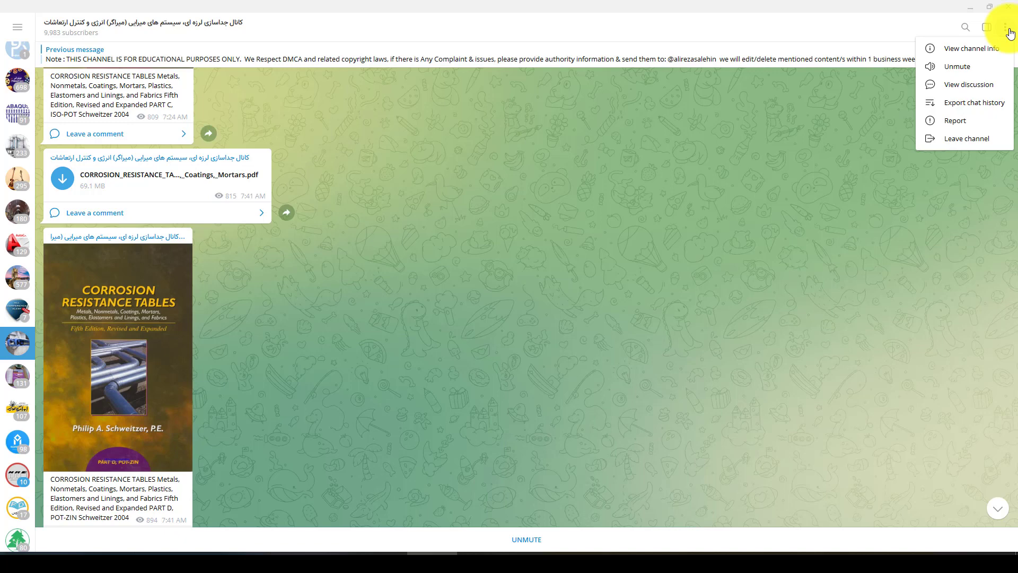
{"action": "left_click", "coordinate": [972, 48]}
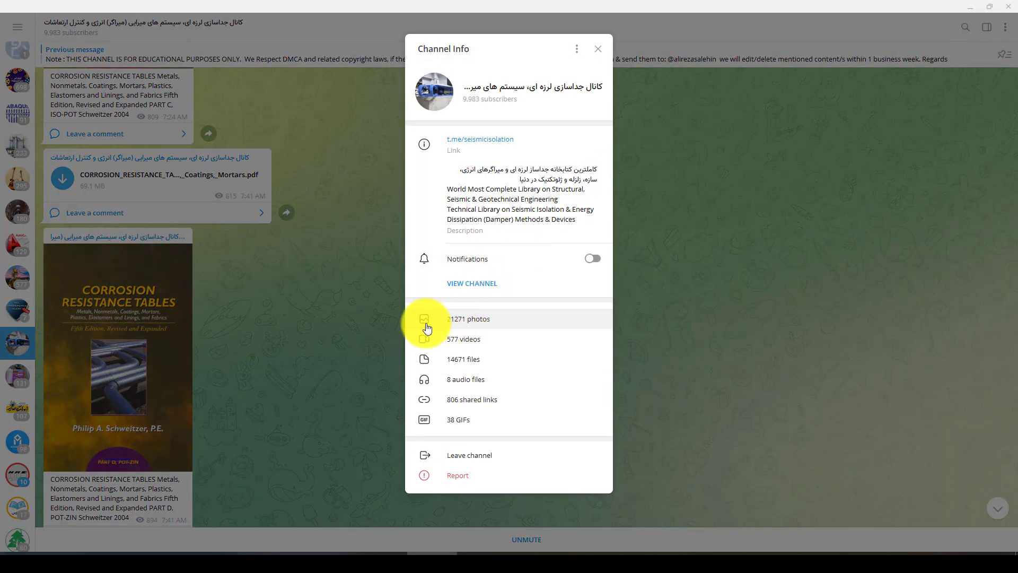
{"action": "left_click", "coordinate": [482, 361]}
{"action": "scroll", "coordinate": [477, 269], "scroll_direction": "down", "scroll_amount": 15}
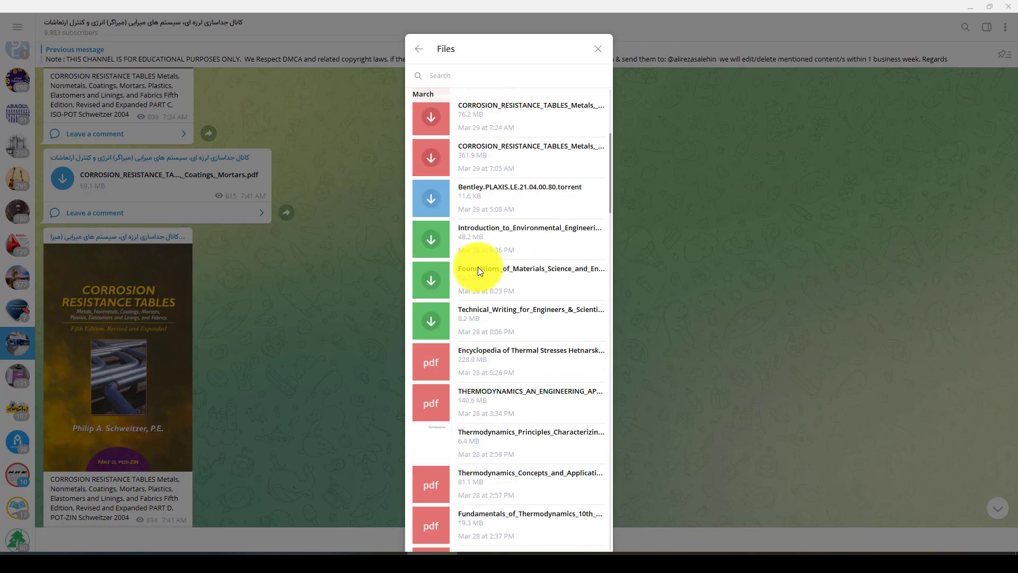
{"action": "scroll", "coordinate": [474, 272], "scroll_direction": "down", "scroll_amount": 10}
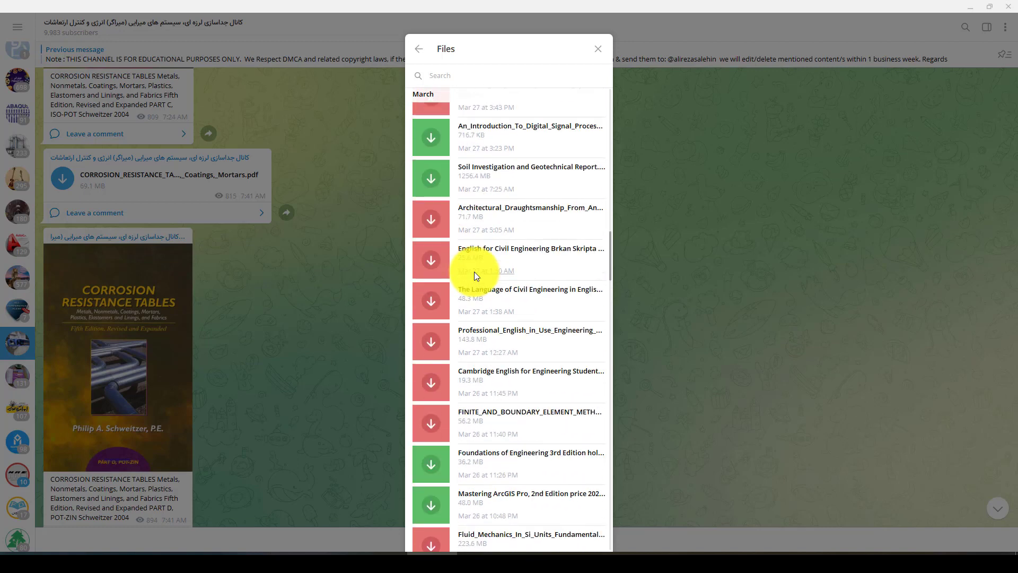
{"action": "left_click", "coordinate": [601, 54]}
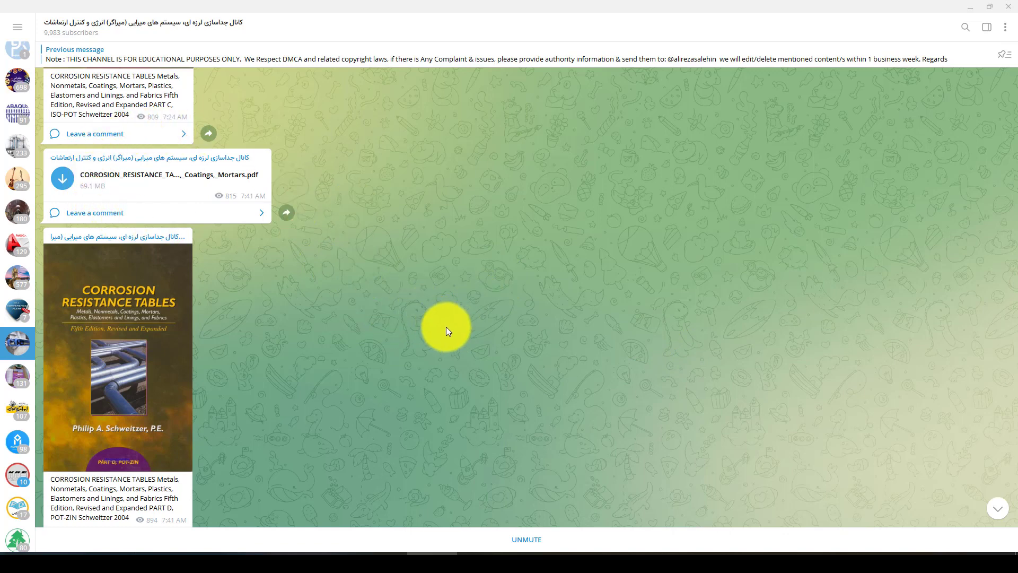
Step: Review the channel's description and shared media categories again, and switch back to Abaqus/CAE
{"action": "left_click", "coordinate": [1005, 27]}
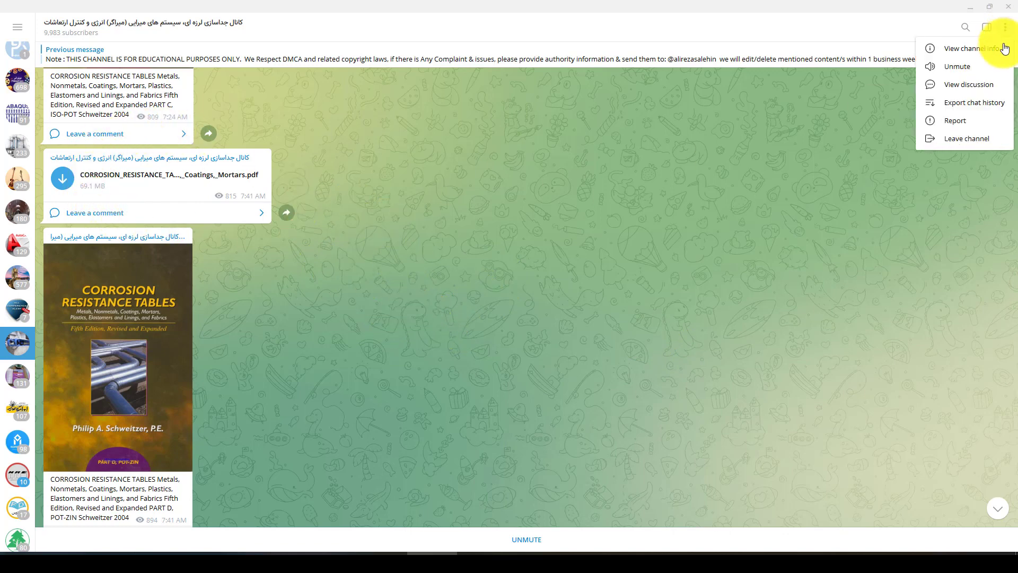
{"action": "left_click", "coordinate": [976, 52]}
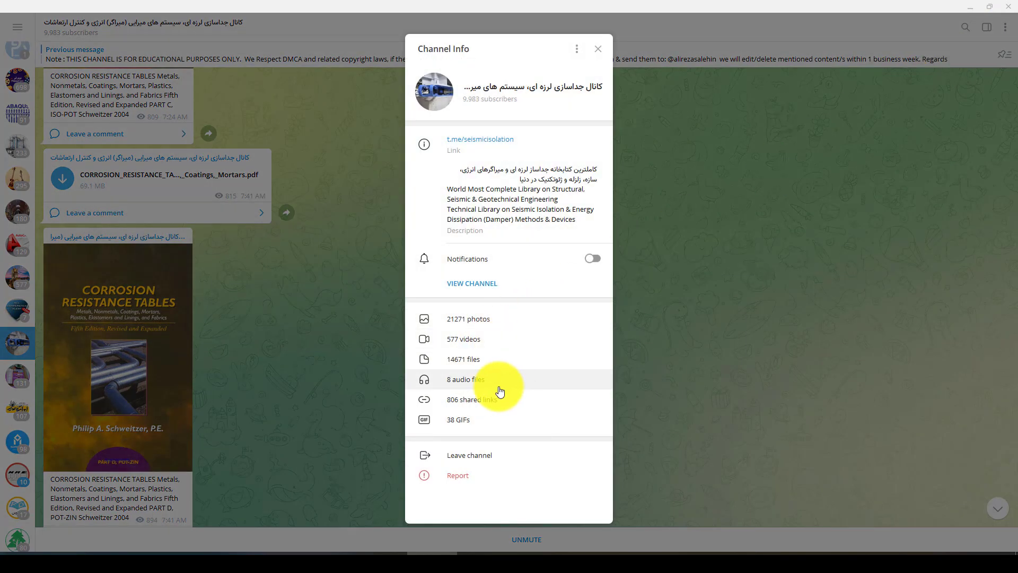
{"action": "left_click", "coordinate": [597, 49]}
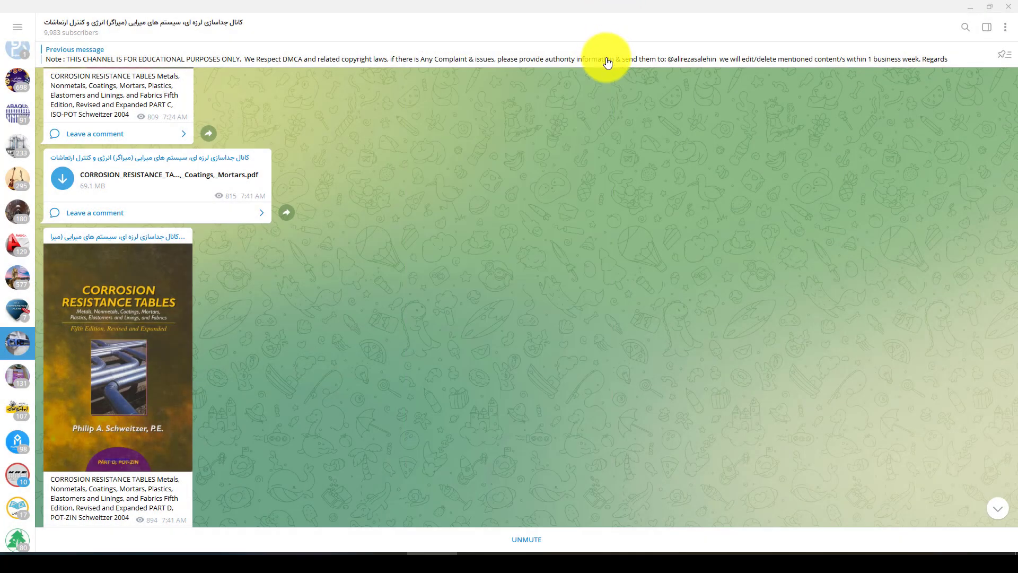
{"action": "left_click", "coordinate": [971, 7]}
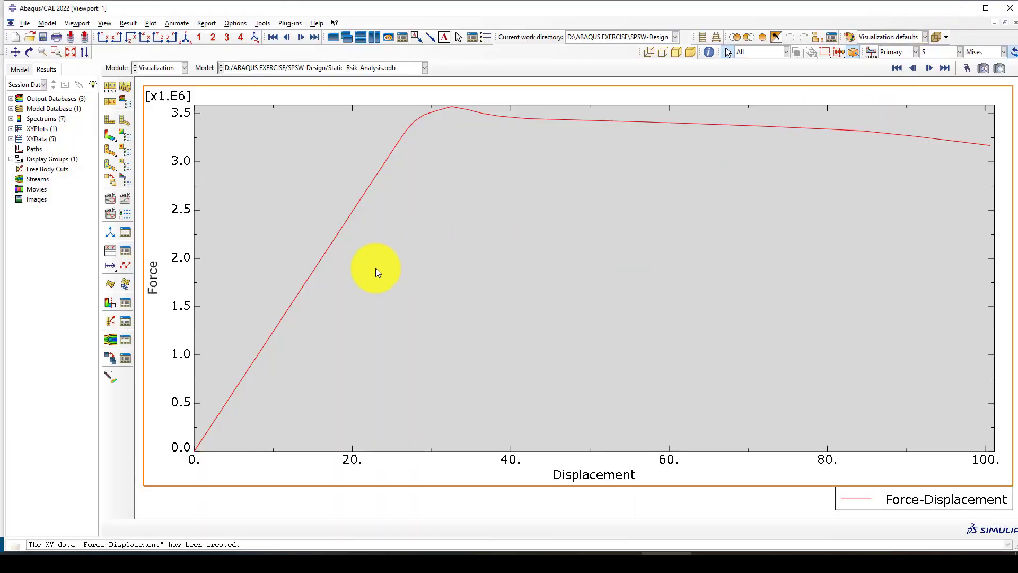